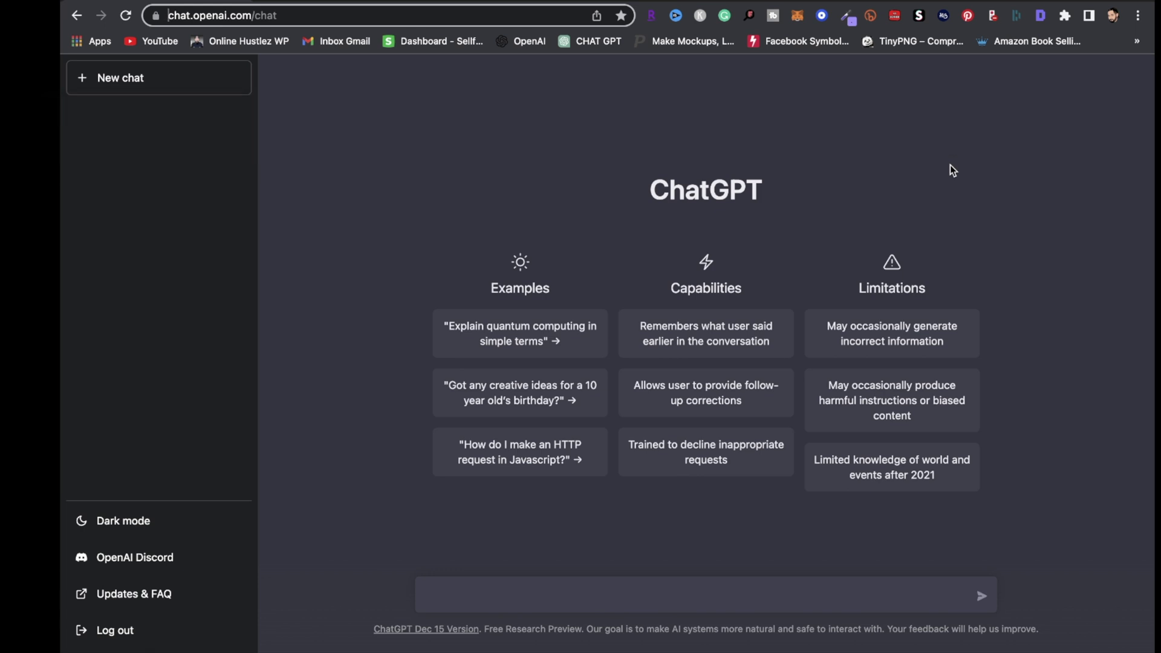
Ask ChatGPT '10 best places to visit in puerto rico' and send it
click(522, 600)
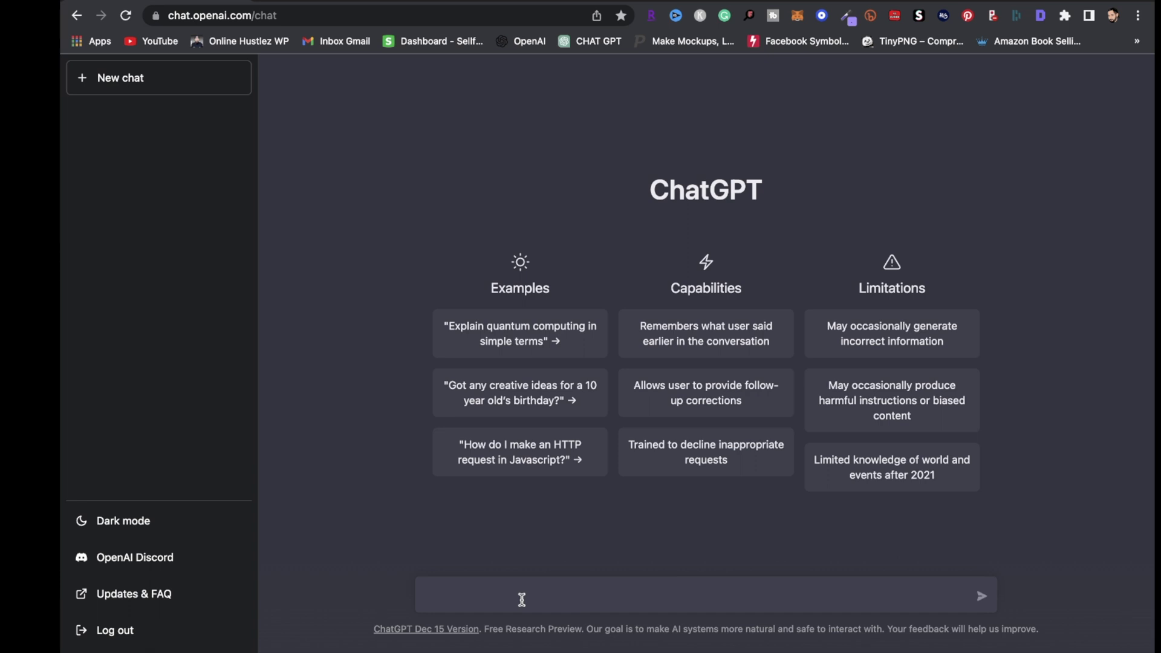
text(10 best places to visit i)
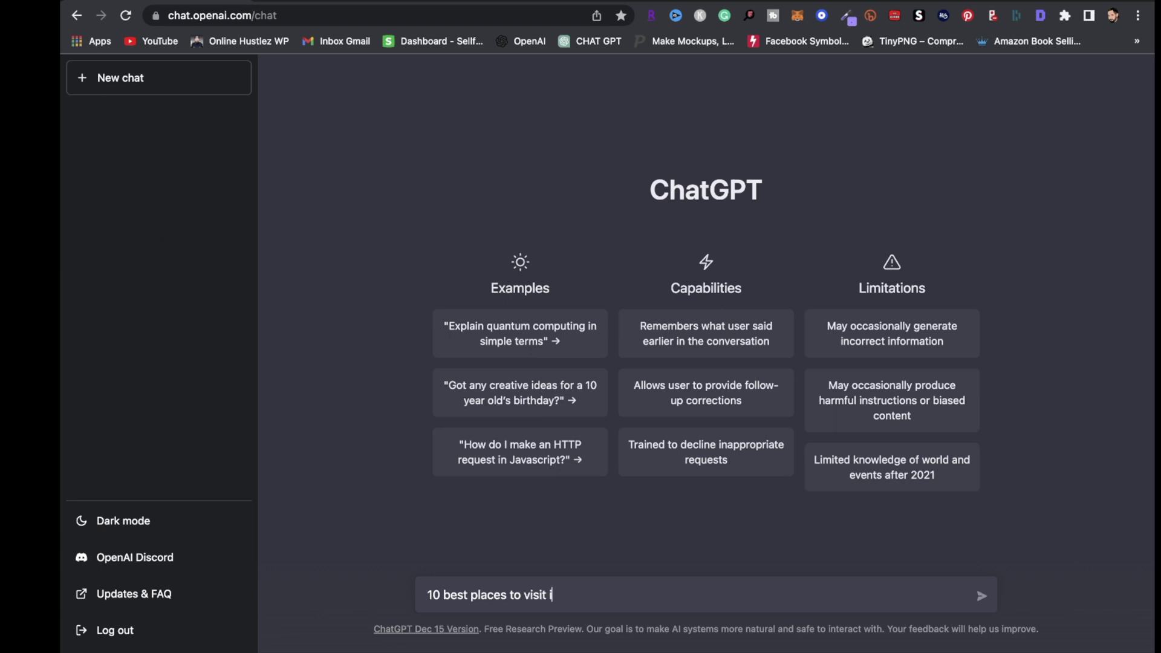
text(n puerto)
text( rico)
click(982, 597)
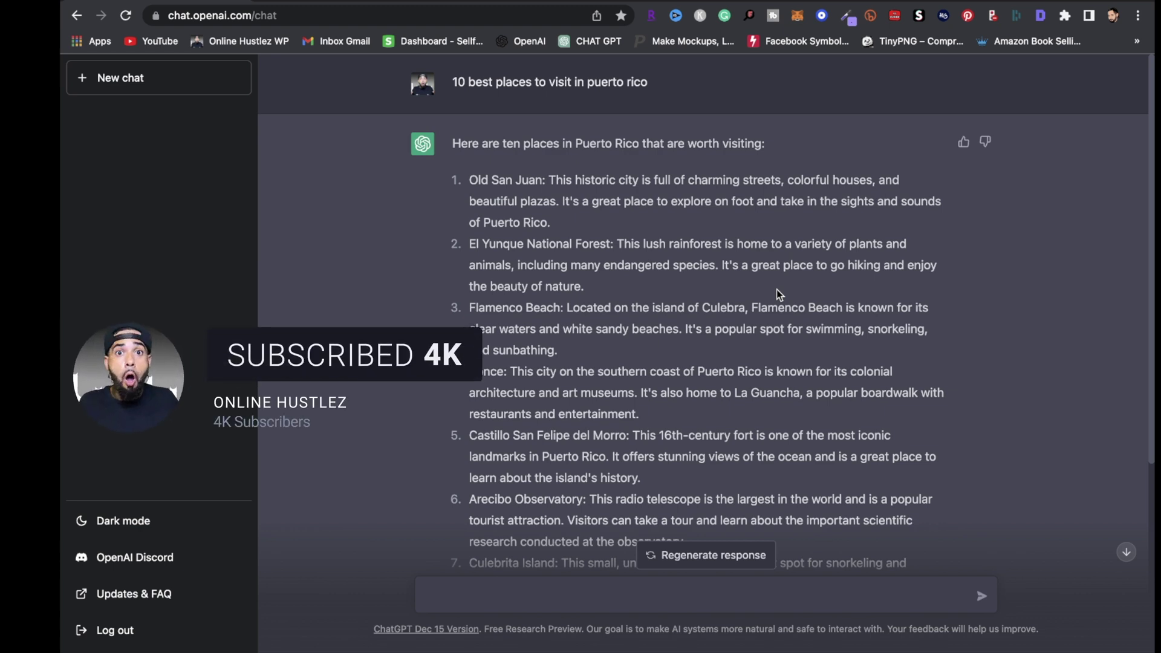
Select ChatGPT's whole ten-place answer, from item 10 (Fajardo) up to the question
scroll(780, 290, down, 5)
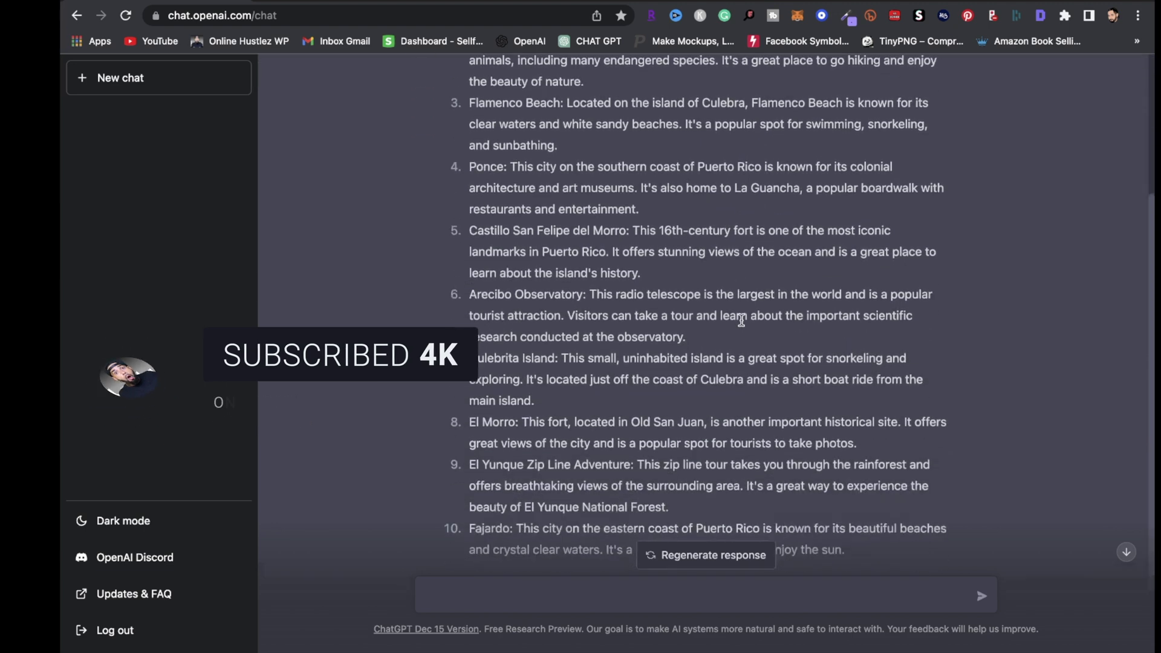
scroll(741, 320, up, 5)
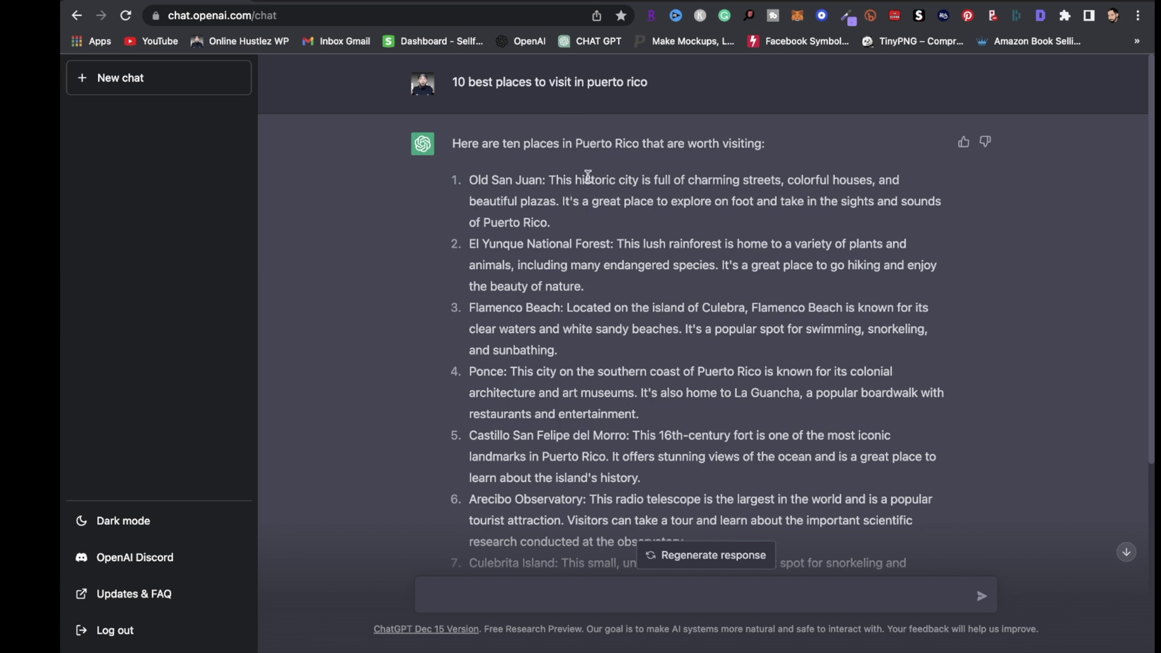
scroll(584, 230, down, 3)
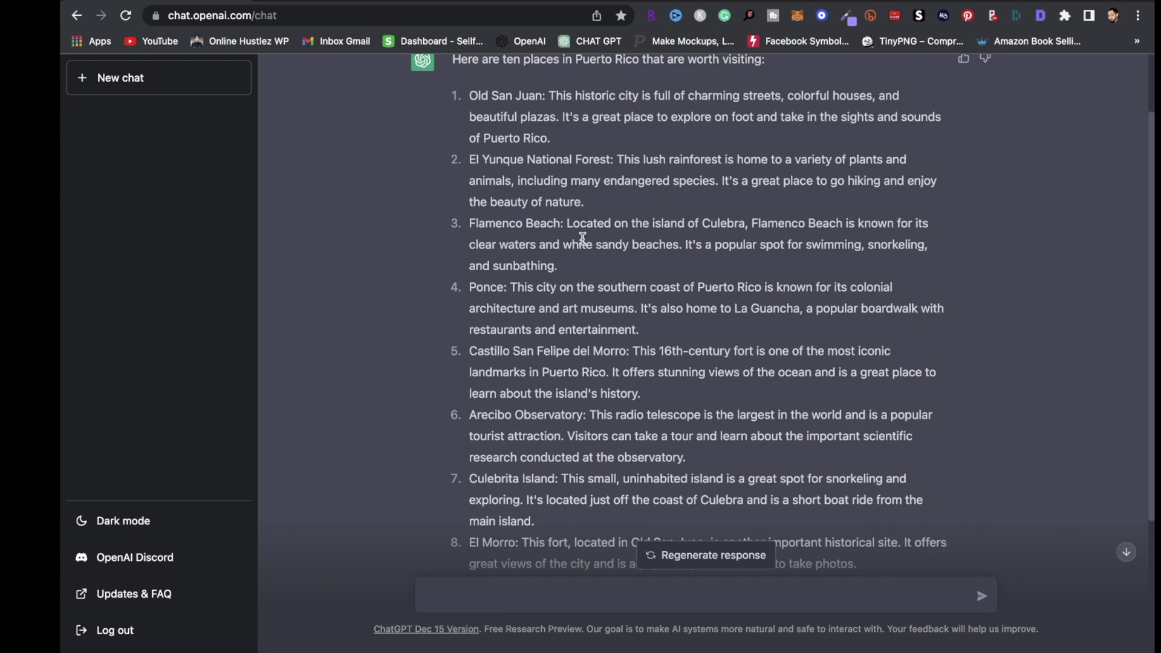
scroll(582, 237, down, 5)
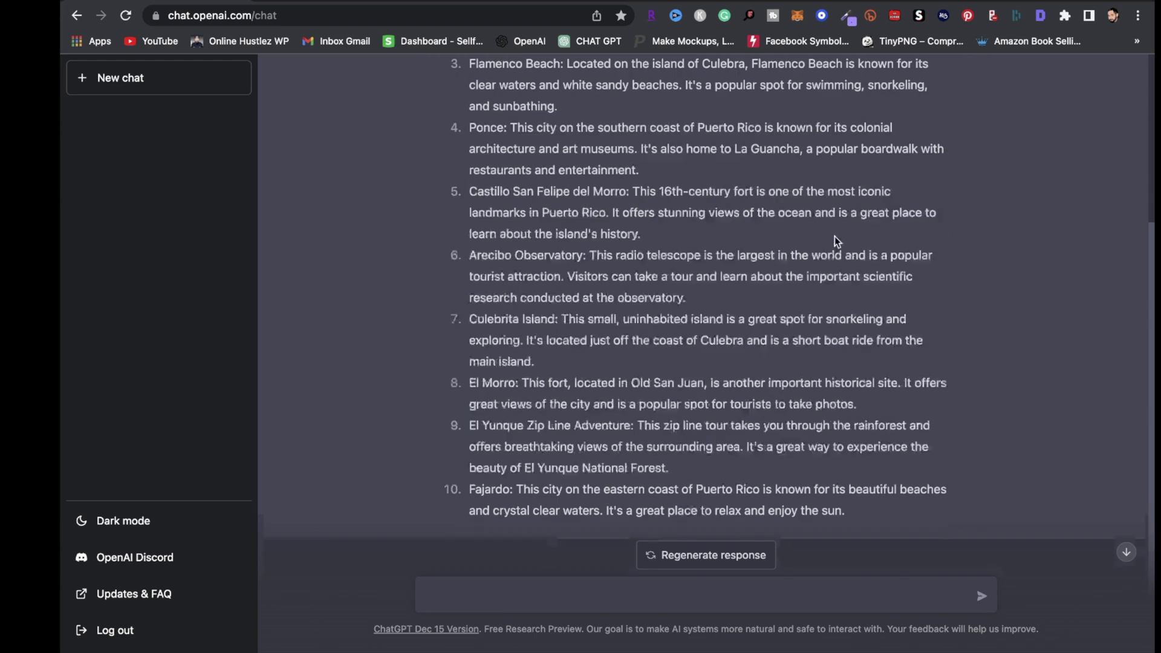
drag(874, 486, 787, 392)
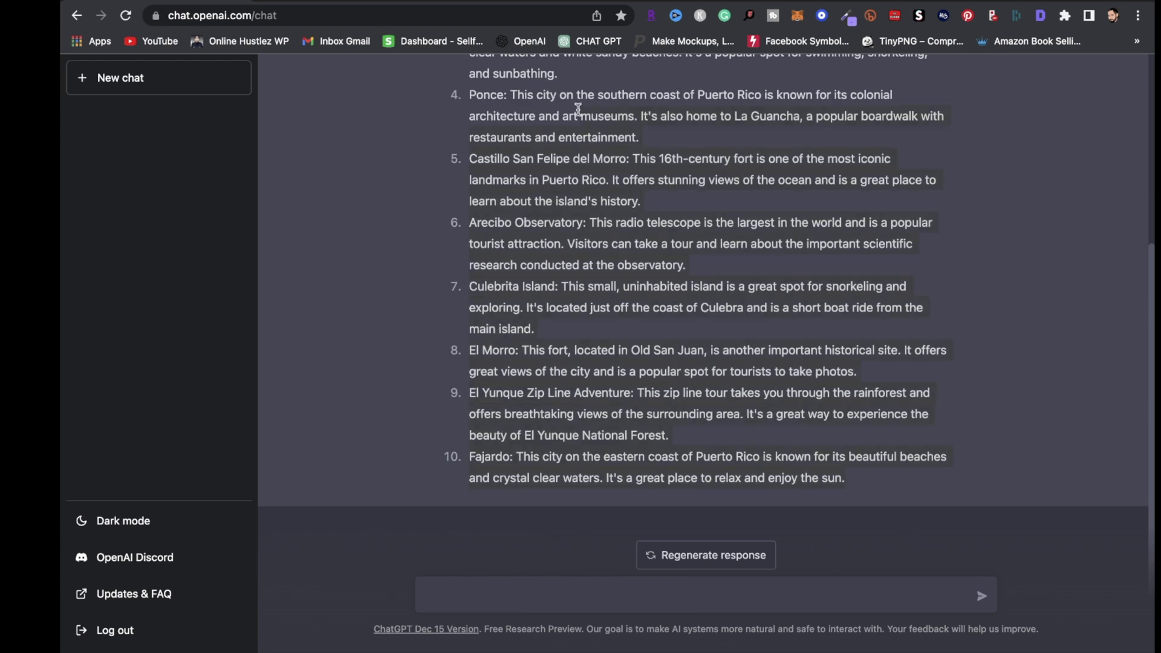
drag(583, 118, 525, 31)
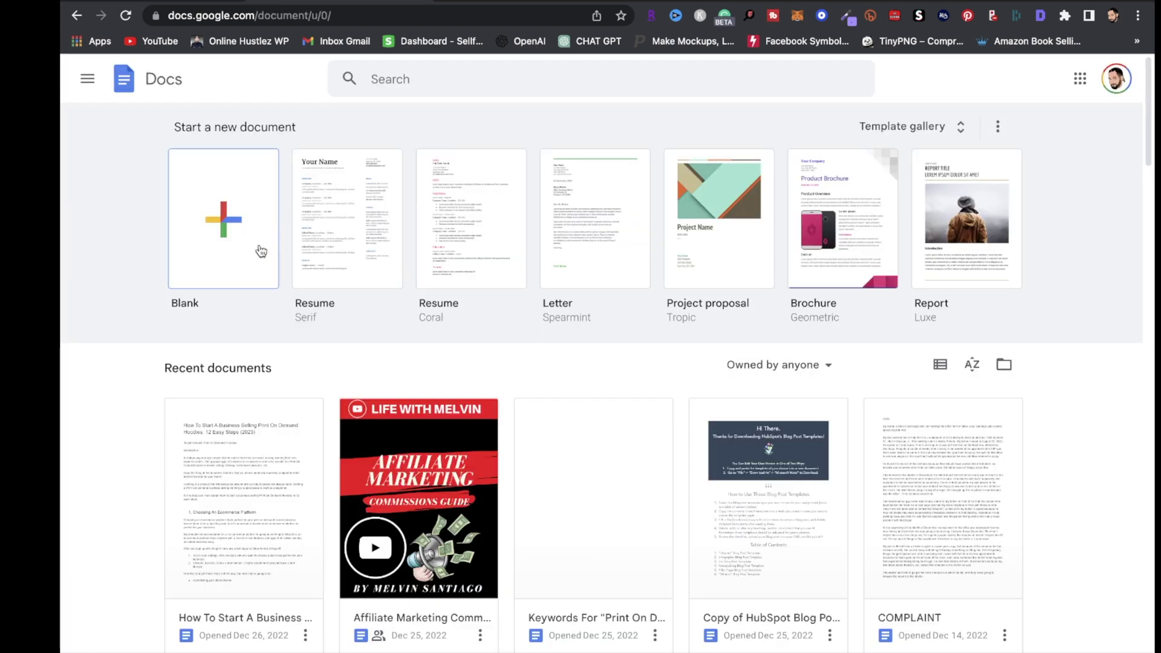
Create a blank doc named '10 Best Places To Visit In Puerto Rico' with that title as its first line
click(224, 224)
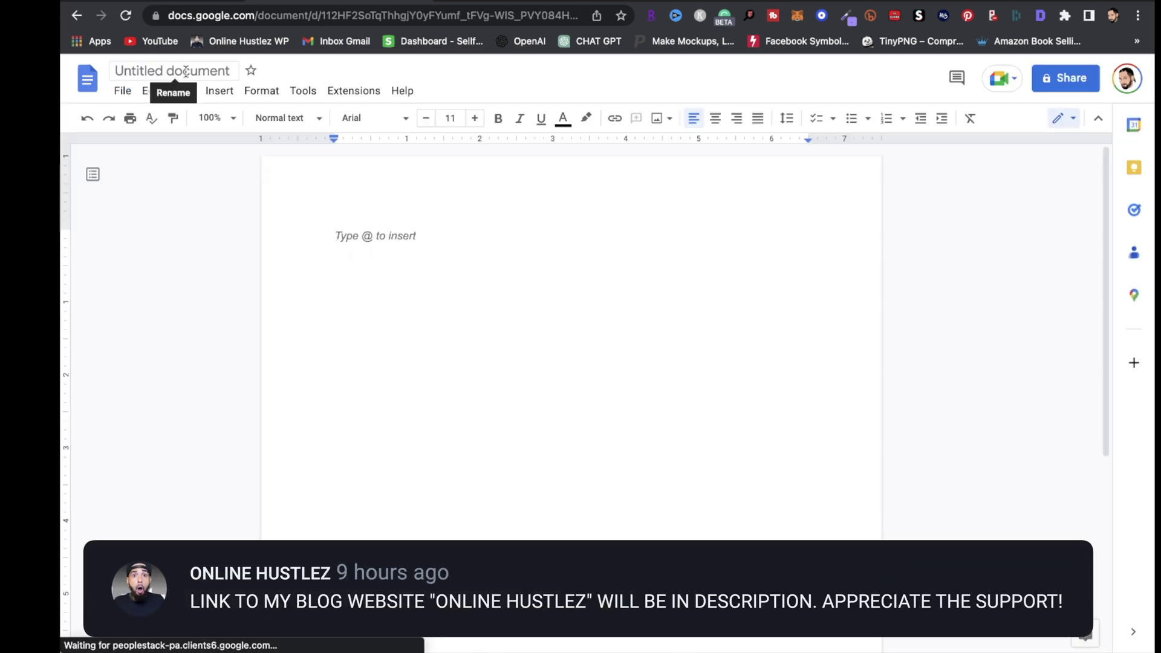
click(193, 71)
text(10 Best Places To Visit In Puerto Rico)
key(Return)
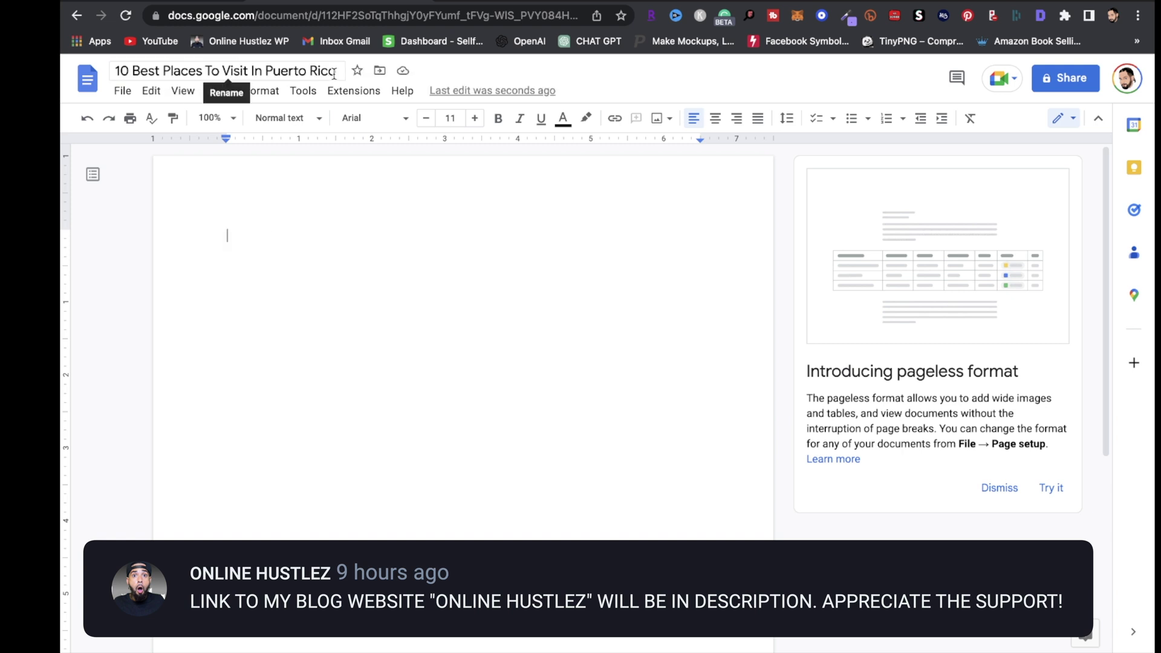
drag(335, 74, 101, 72)
key(ctrl+c)
click(272, 229)
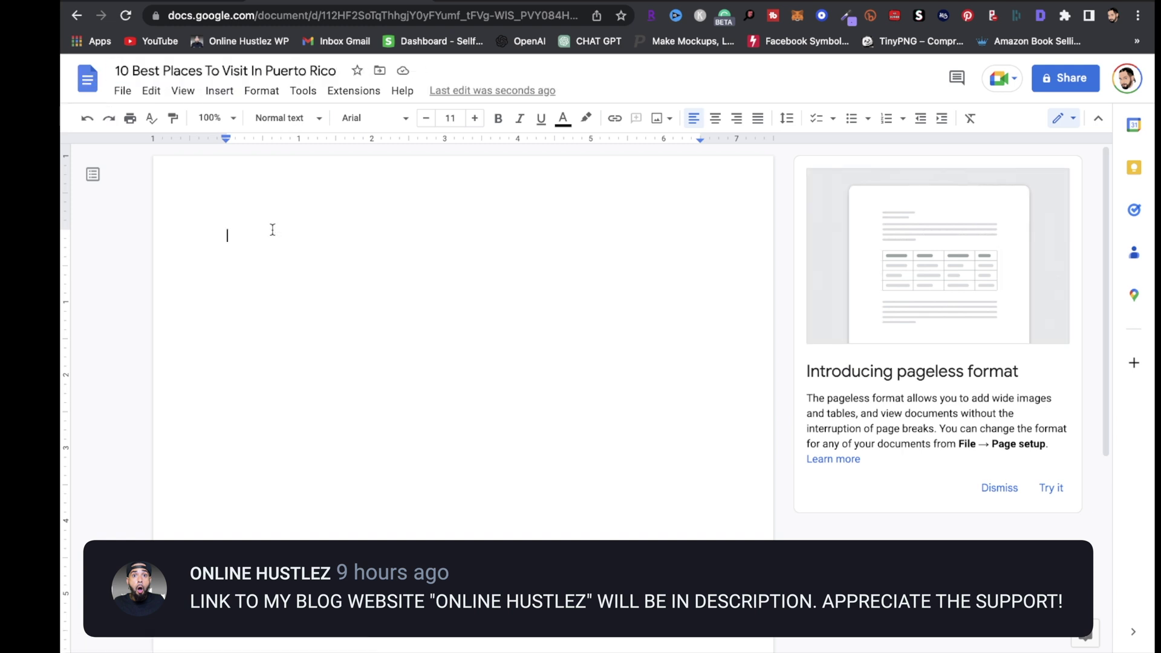
key(ctrl+v)
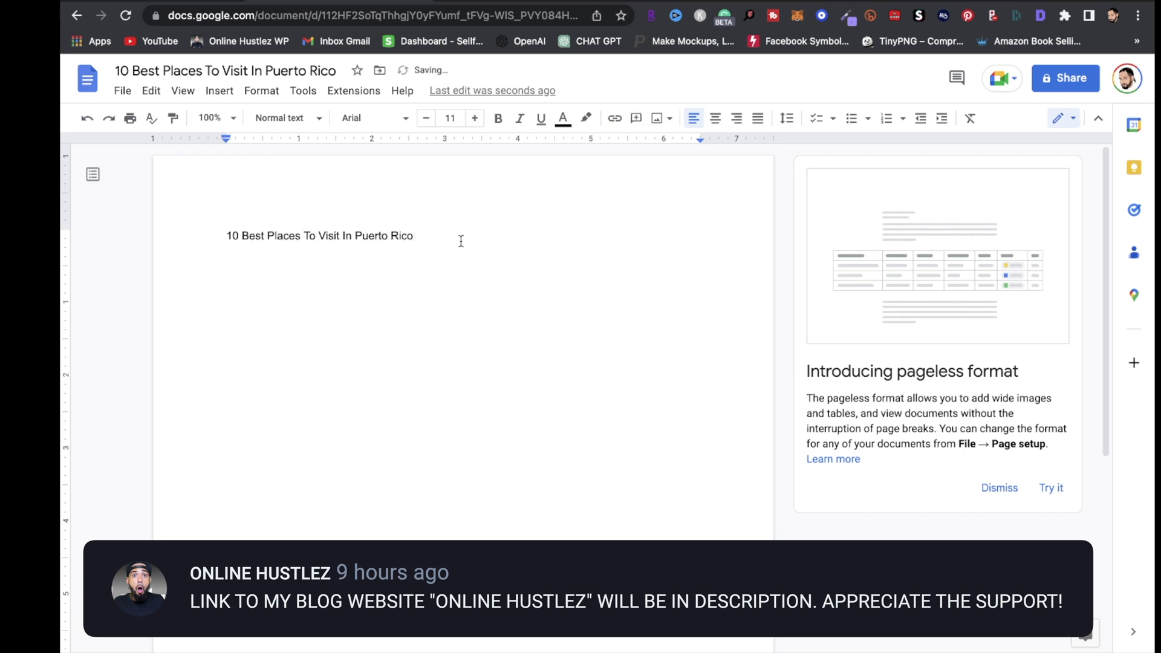
key(Return)
key(Return)
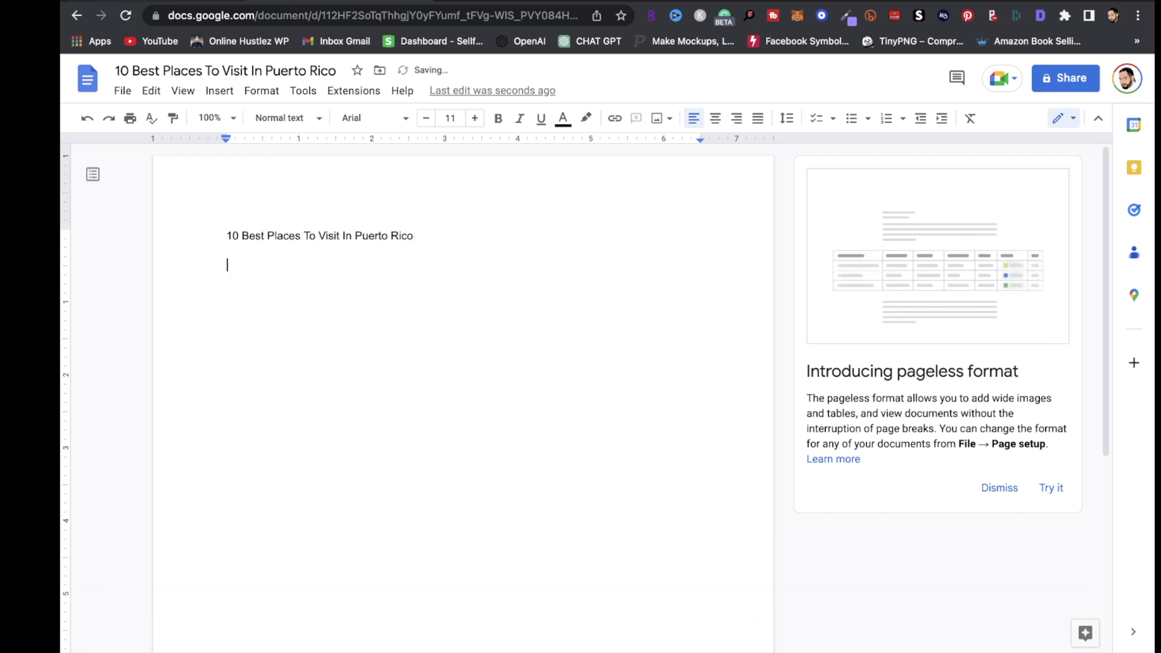
Paste ChatGPT's ten-place list below the title, then select the title line
key(ctrl+Tab)
scroll(763, 393, down, 1)
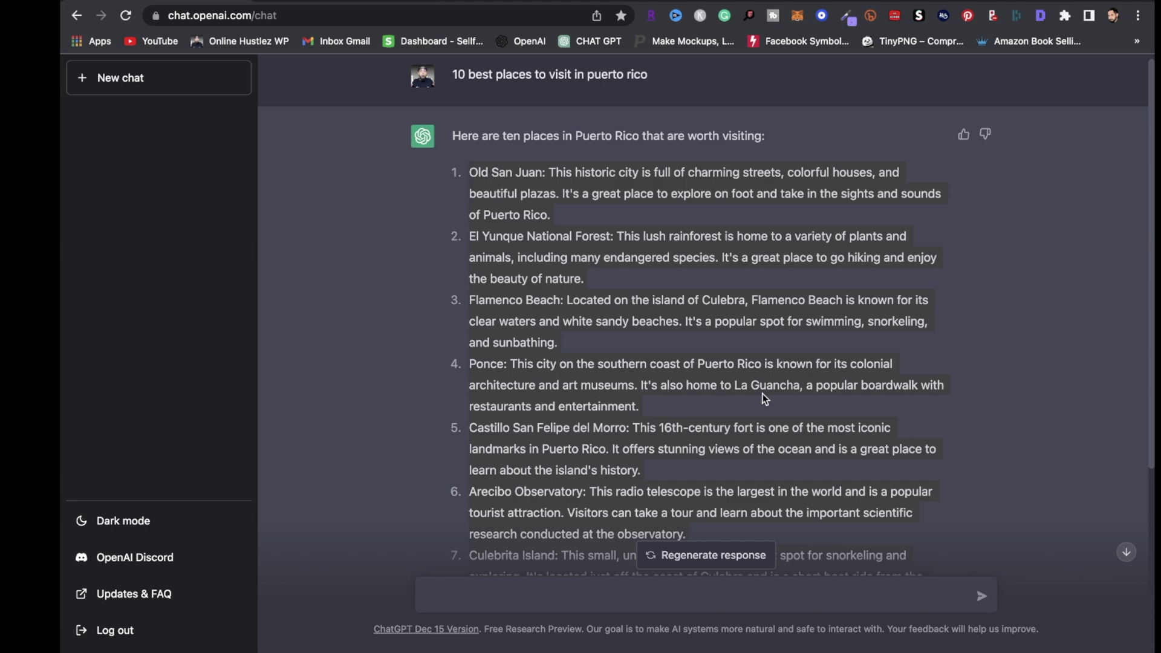
key(ctrl+shift+Tab)
key(ctrl+v)
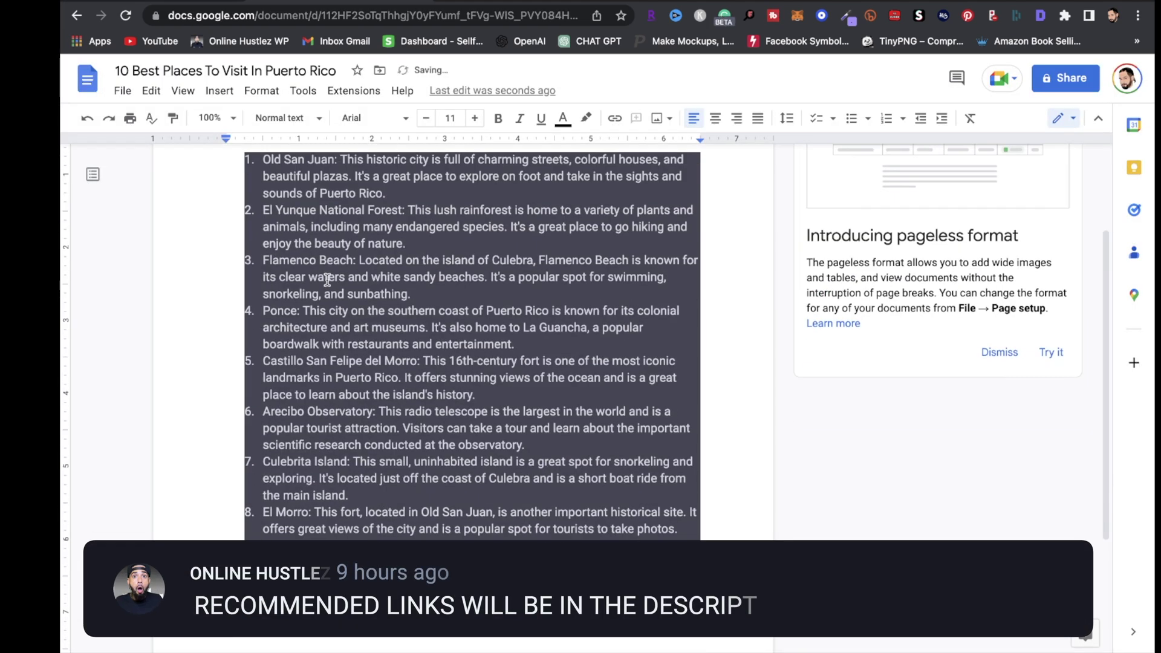
scroll(385, 304, up, 5)
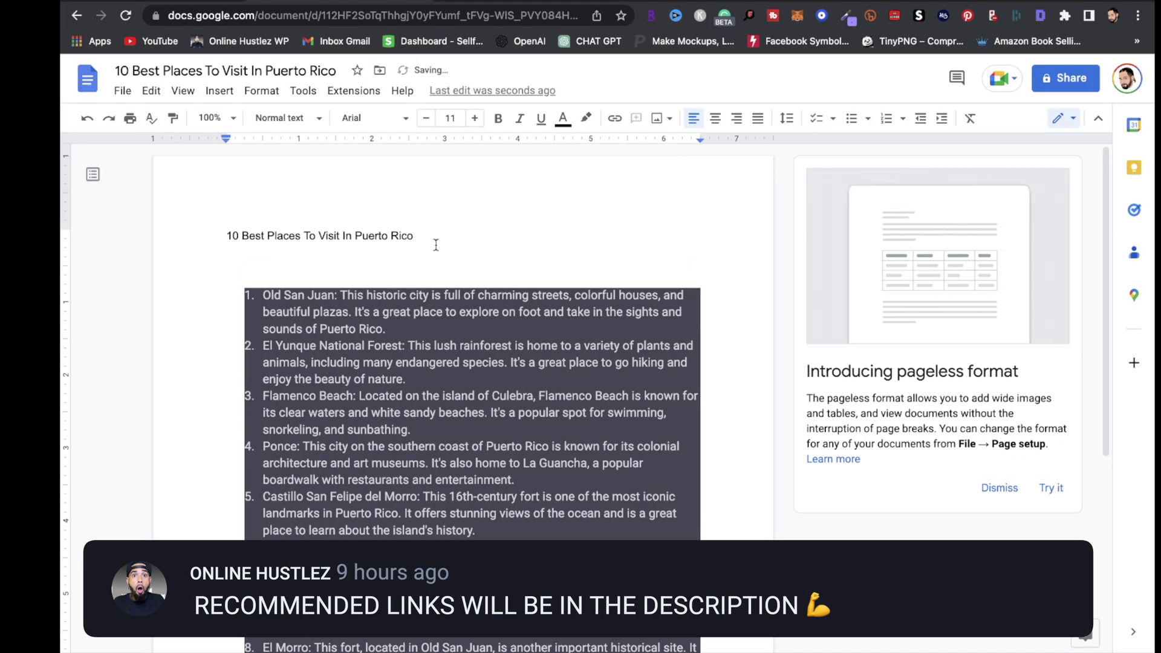
drag(417, 234, 229, 225)
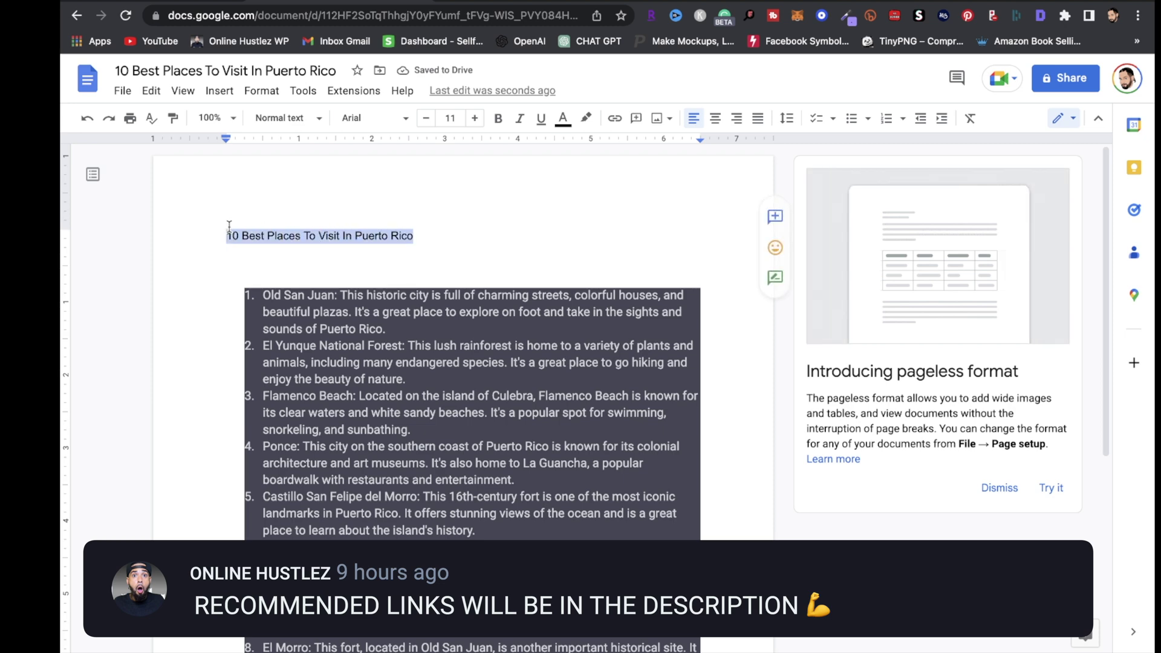
Style the title line as Heading 1 (size 20) and review the numbered list below it
click(269, 91)
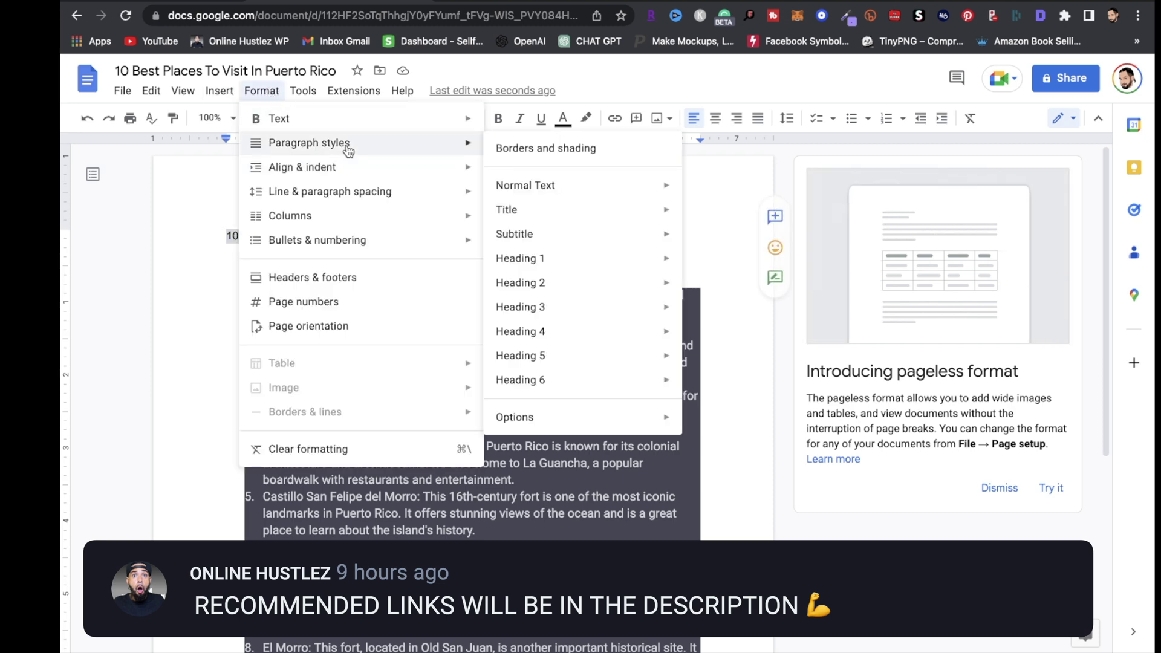
mouse_move(478, 167)
mouse_move(472, 143)
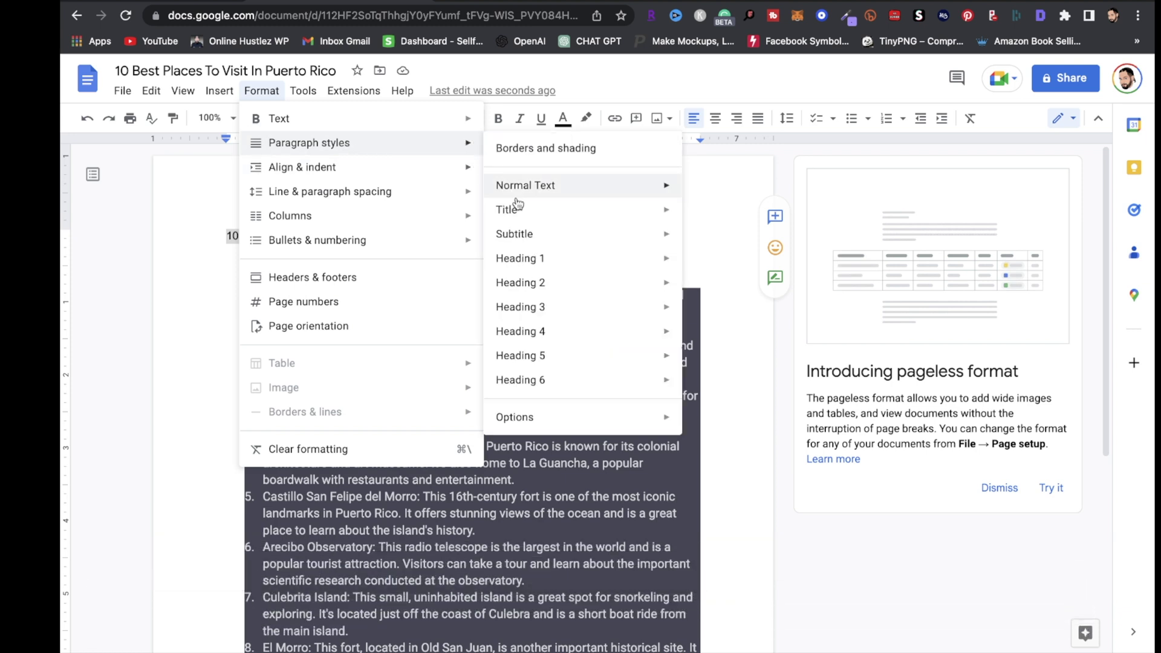
mouse_move(544, 263)
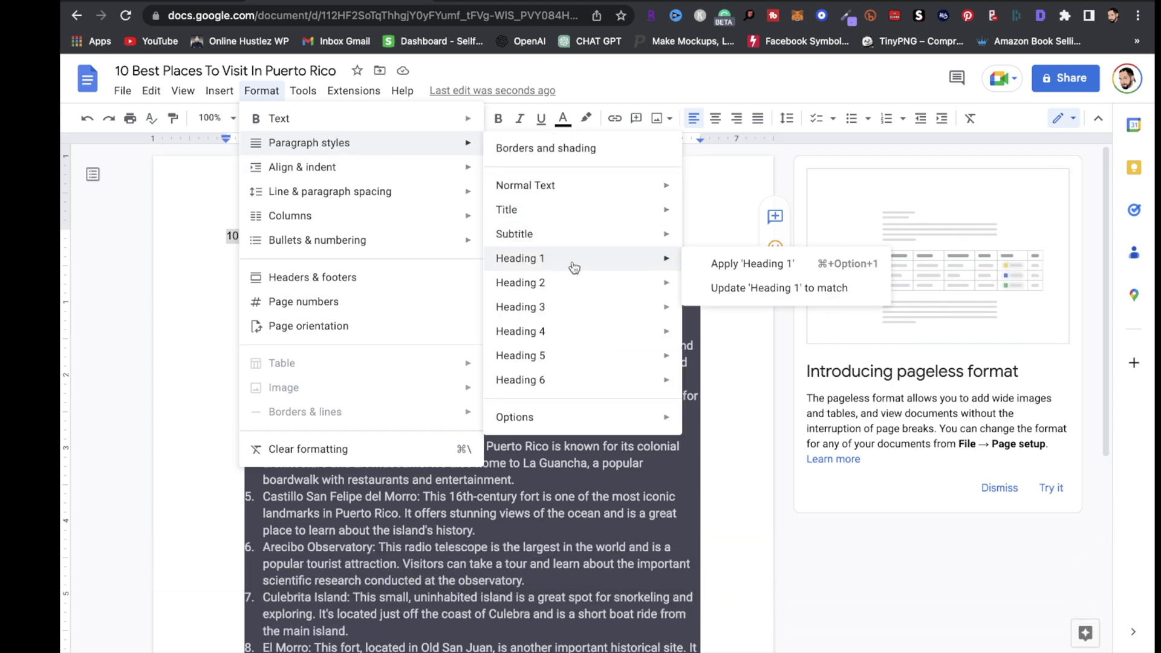
click(720, 266)
click(631, 248)
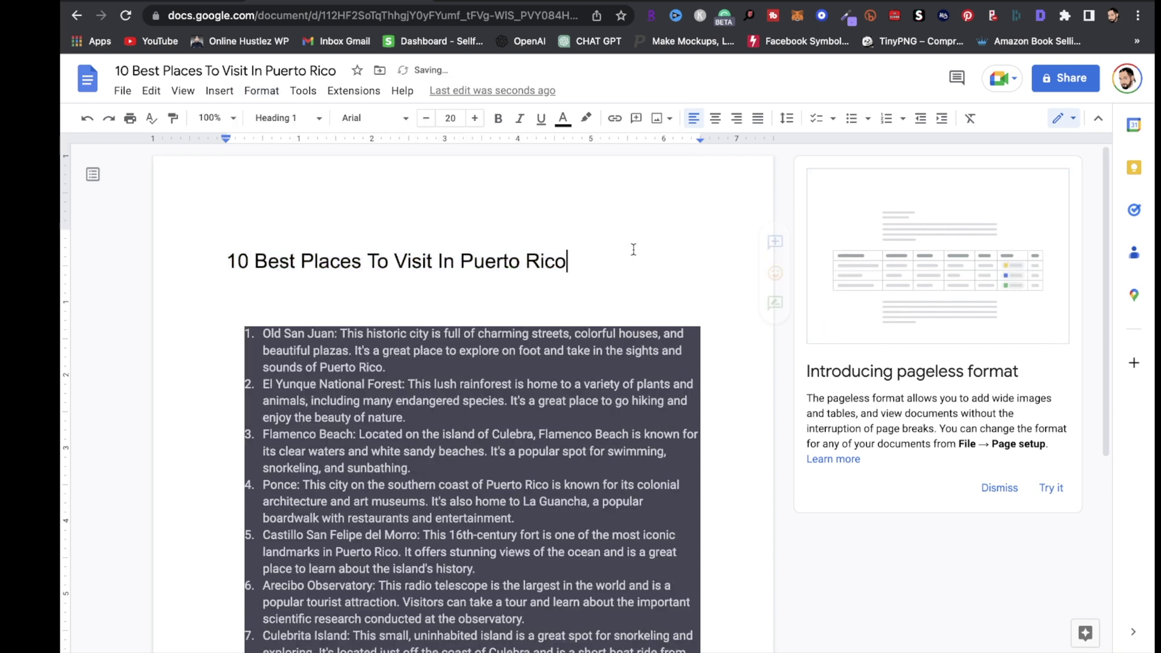
scroll(460, 302, down, 3)
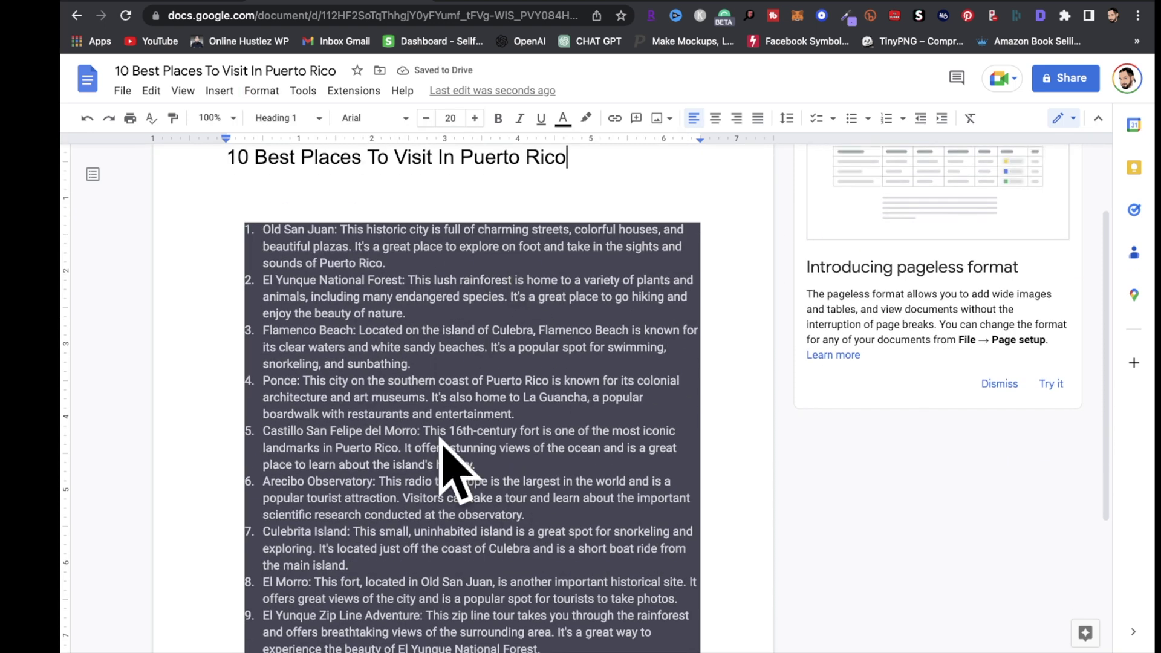
scroll(484, 423, down, 3)
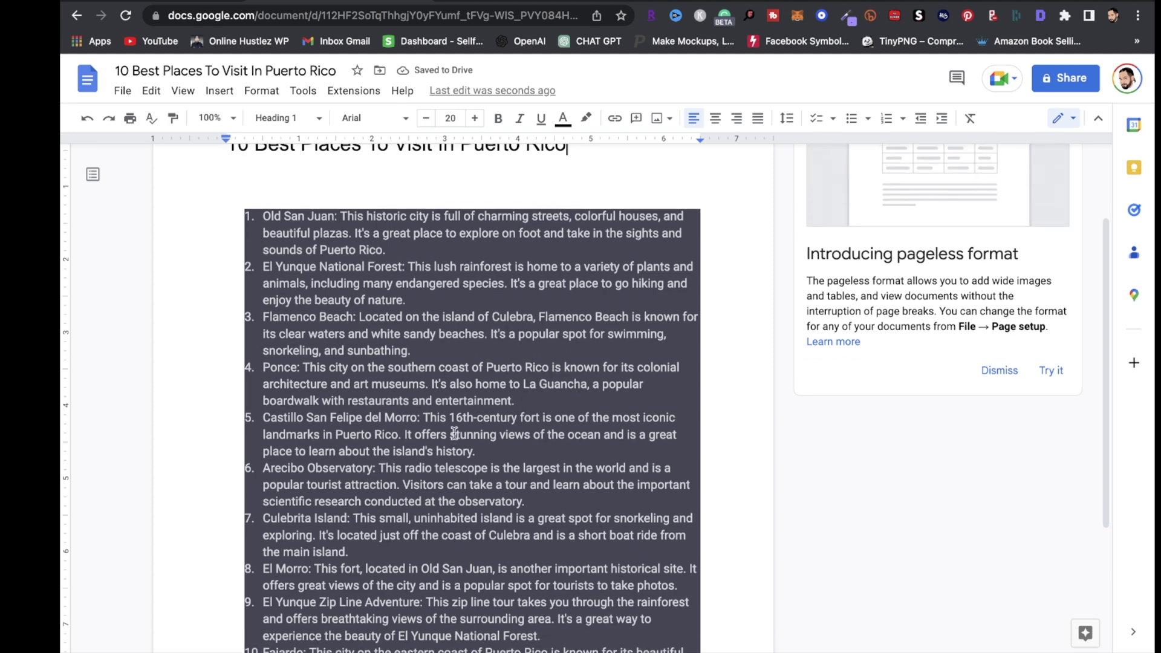
scroll(439, 474, up, 5)
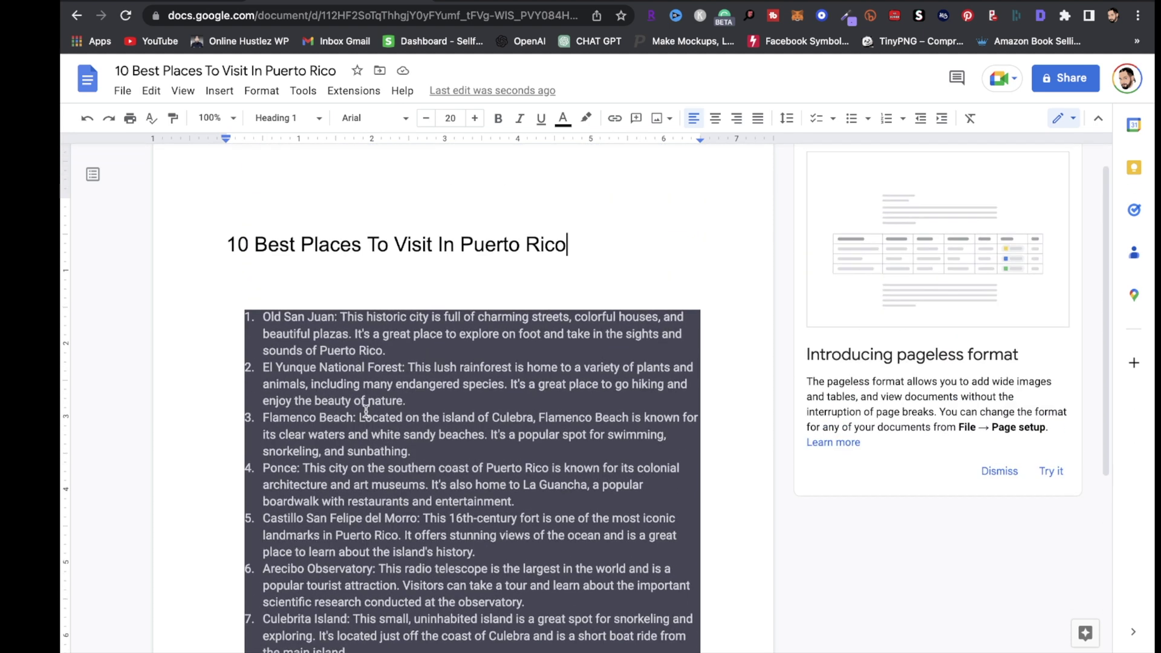
click(118, 92)
Share the document so anyone with the link can view it
mouse_move(121, 207)
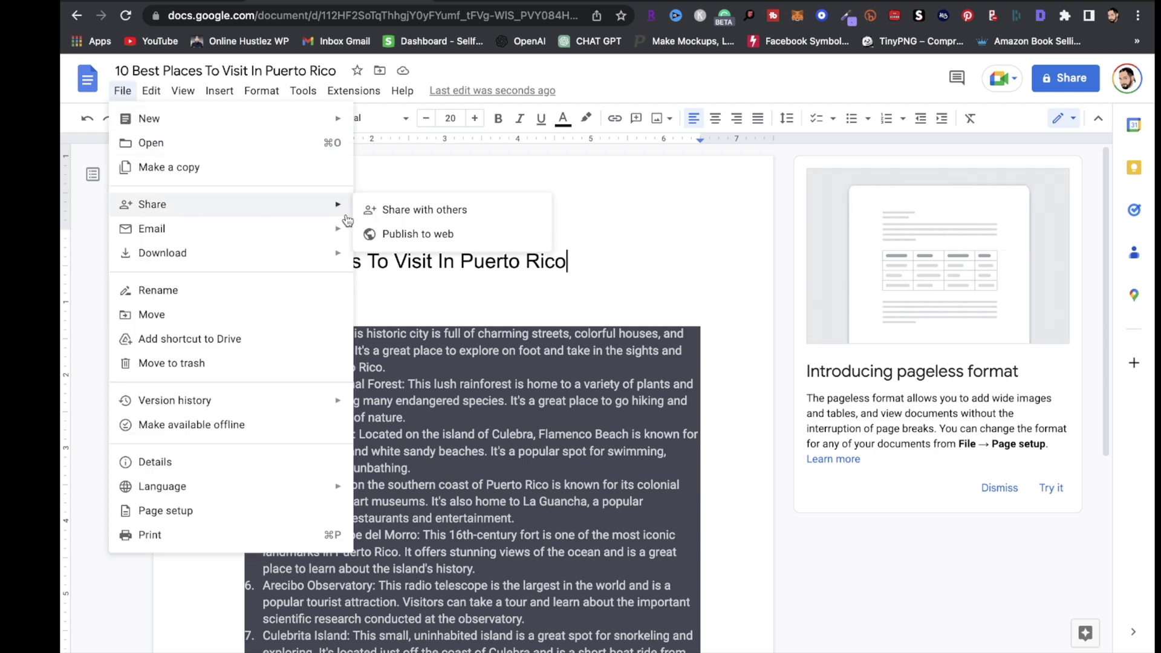
click(405, 213)
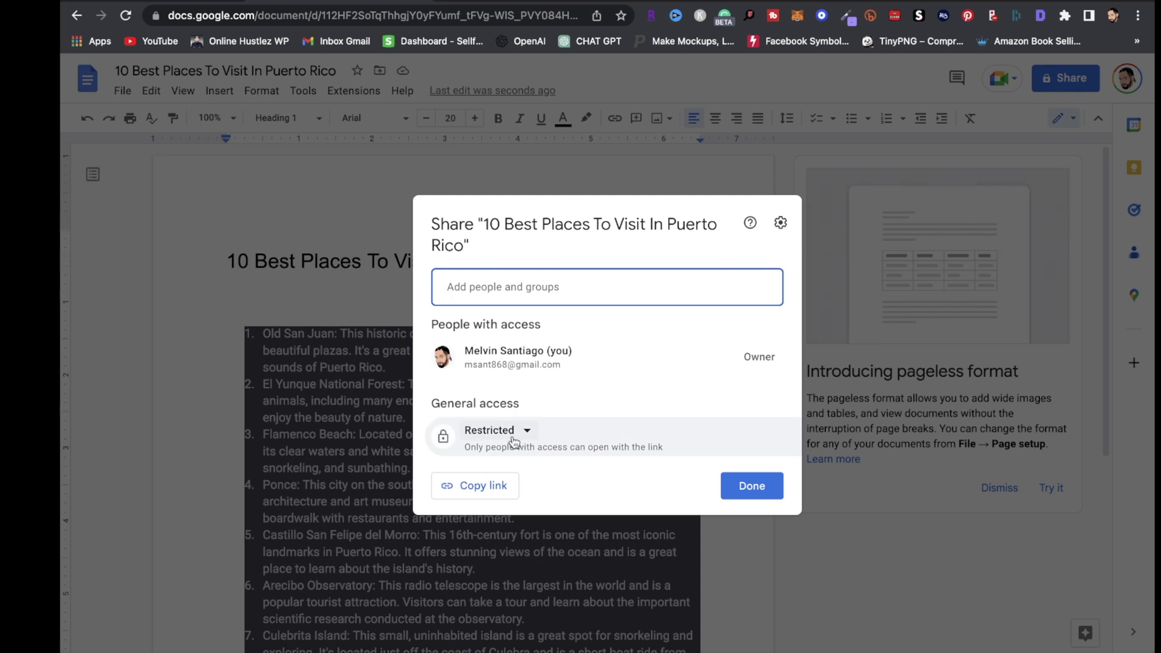
click(526, 433)
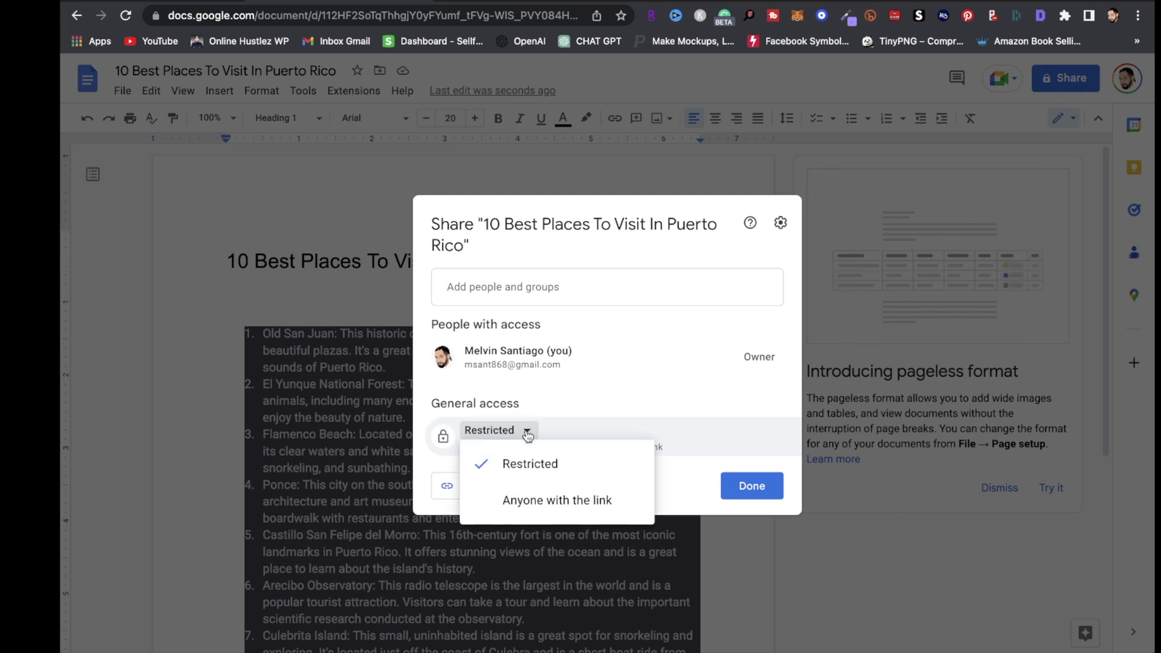
click(538, 508)
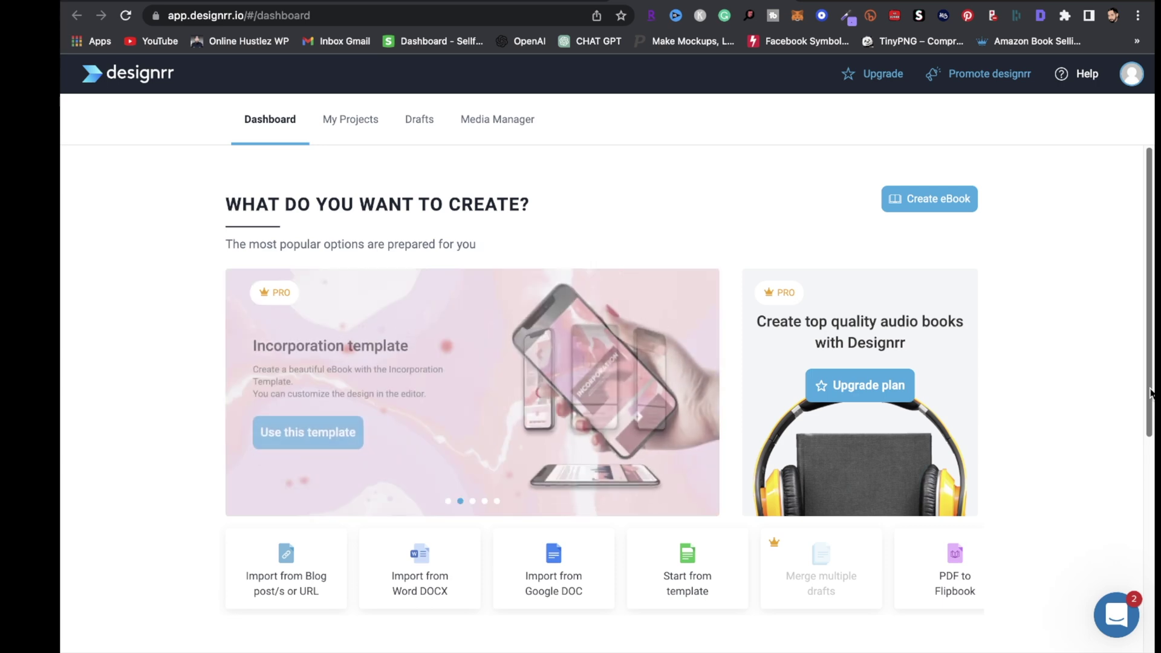
Import from Google DOC by pasting the shared document link and fetching its content
click(557, 589)
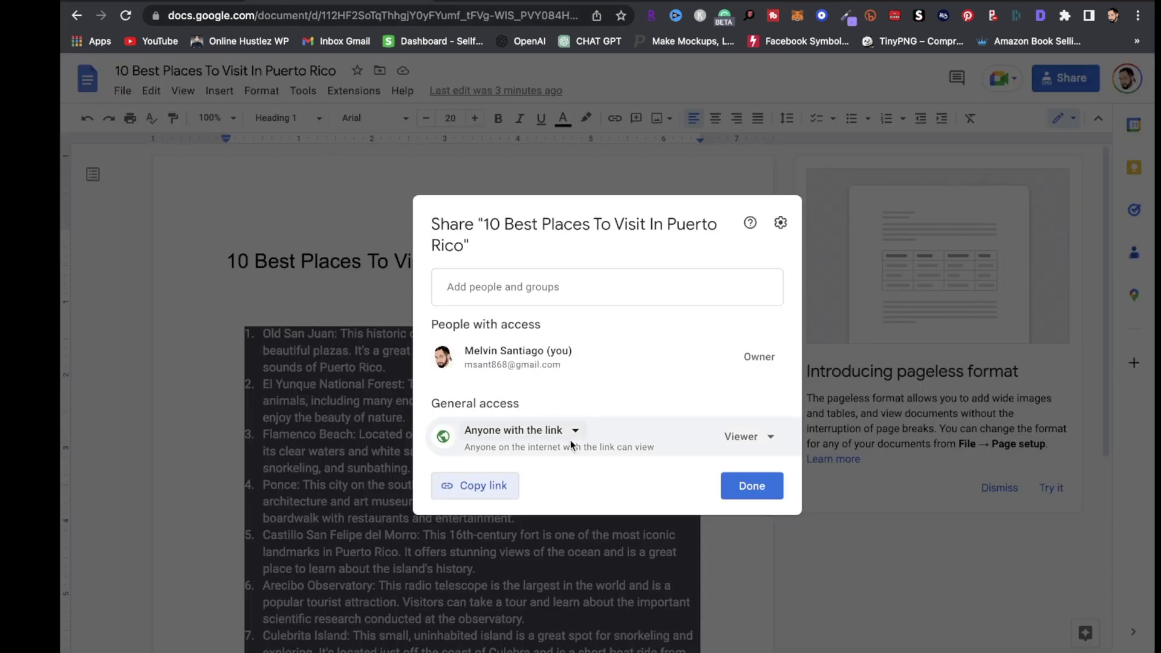
click(474, 493)
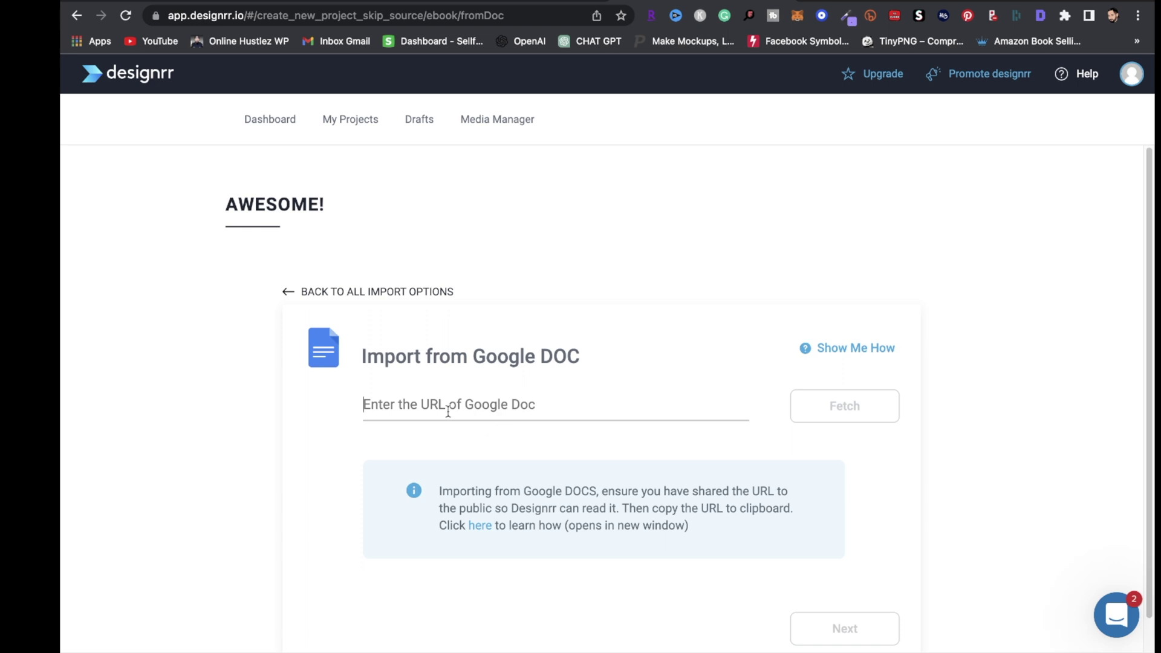
click(449, 411)
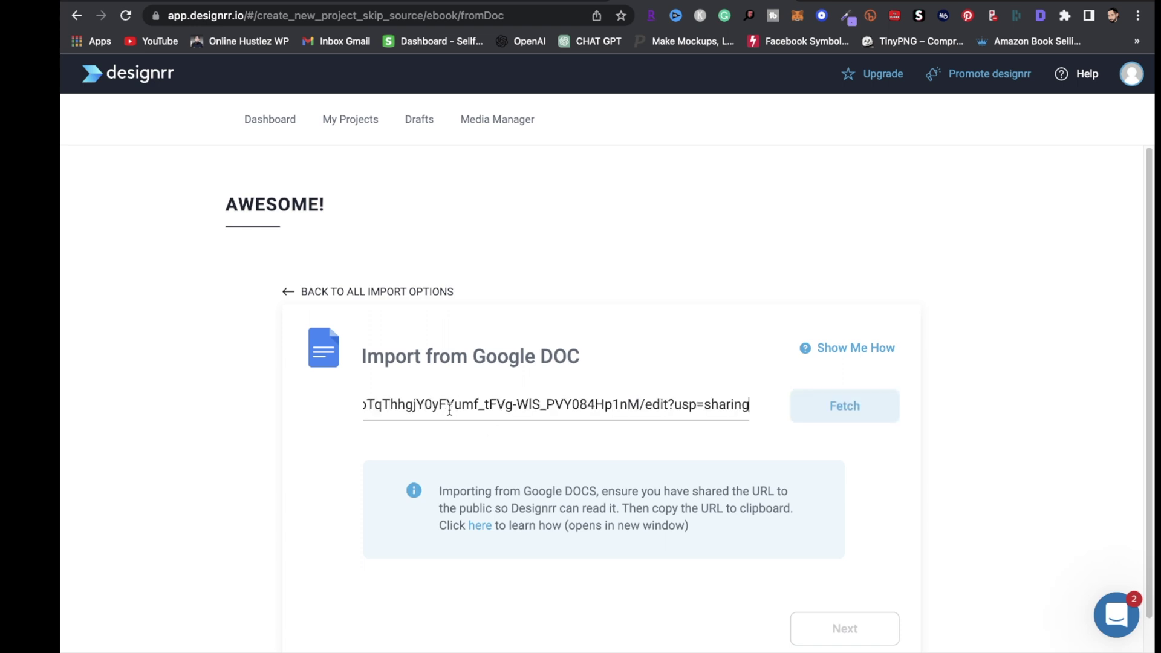
click(851, 412)
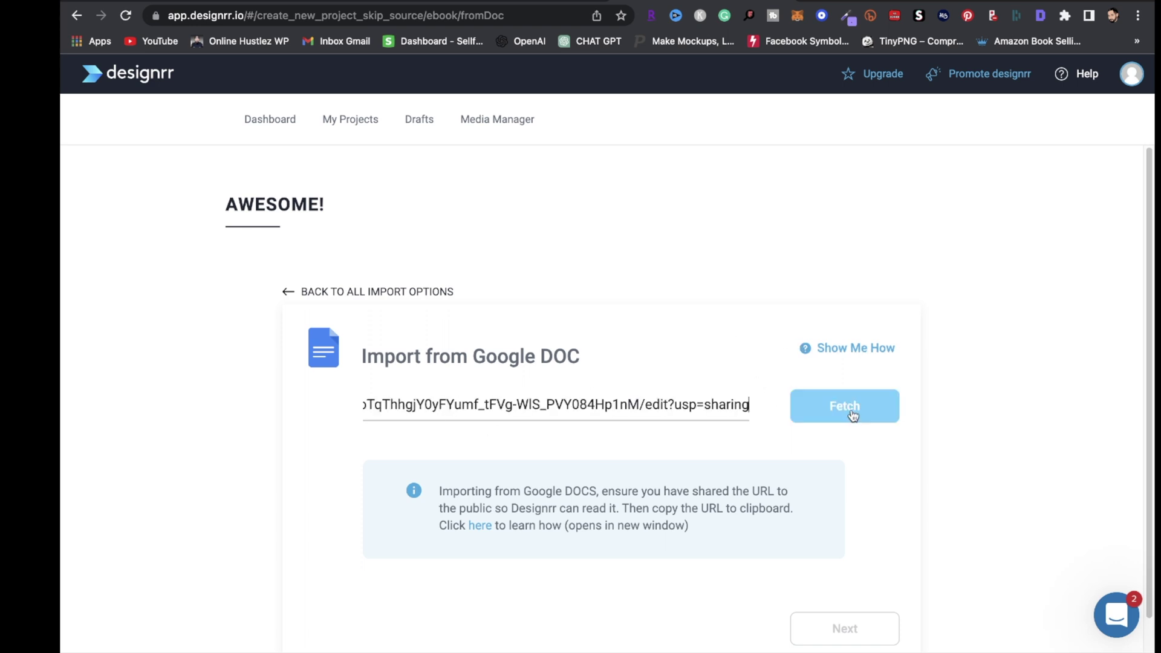
Tag the imported project as Travel and continue to template selection
scroll(419, 409, down, 3)
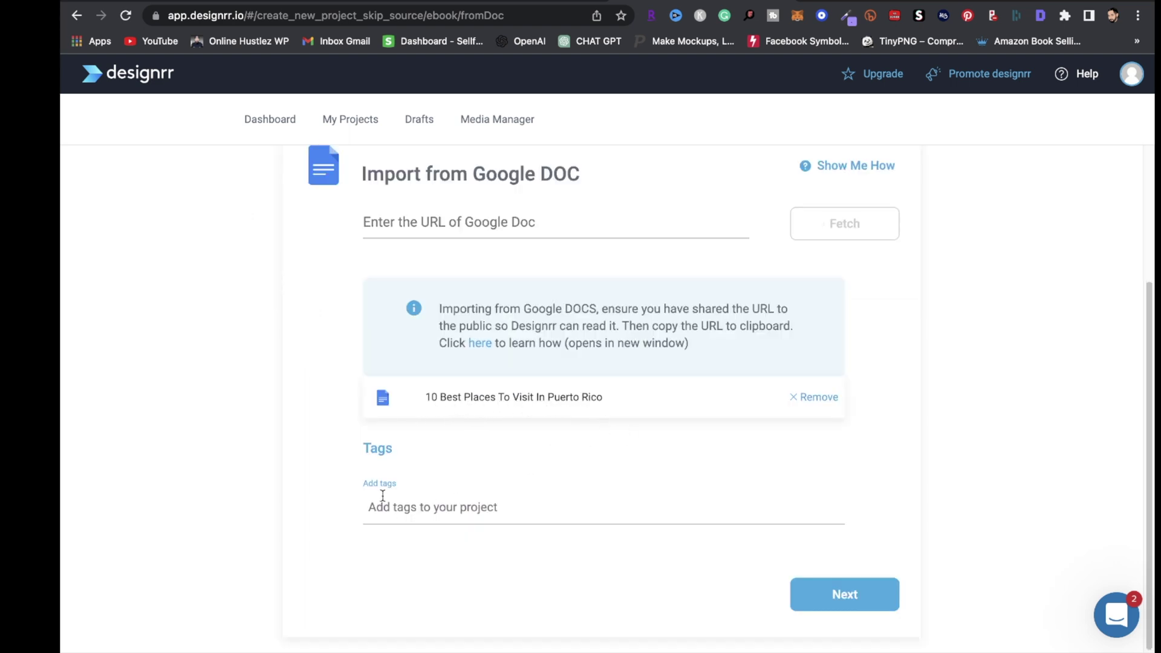
click(398, 508)
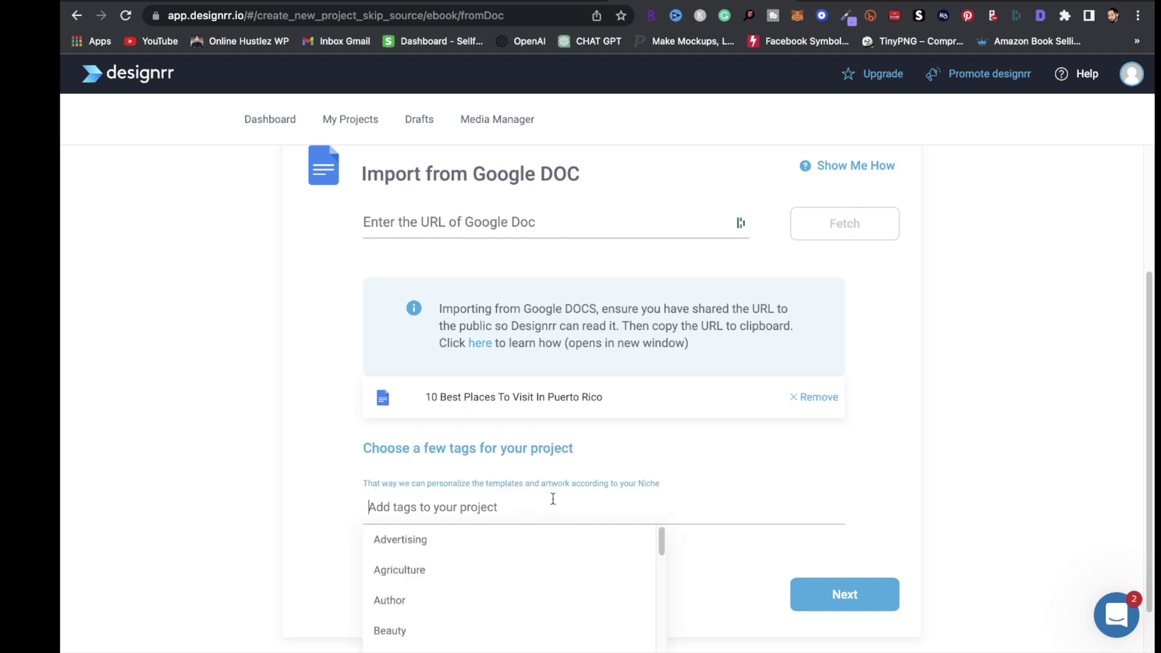
text(tra)
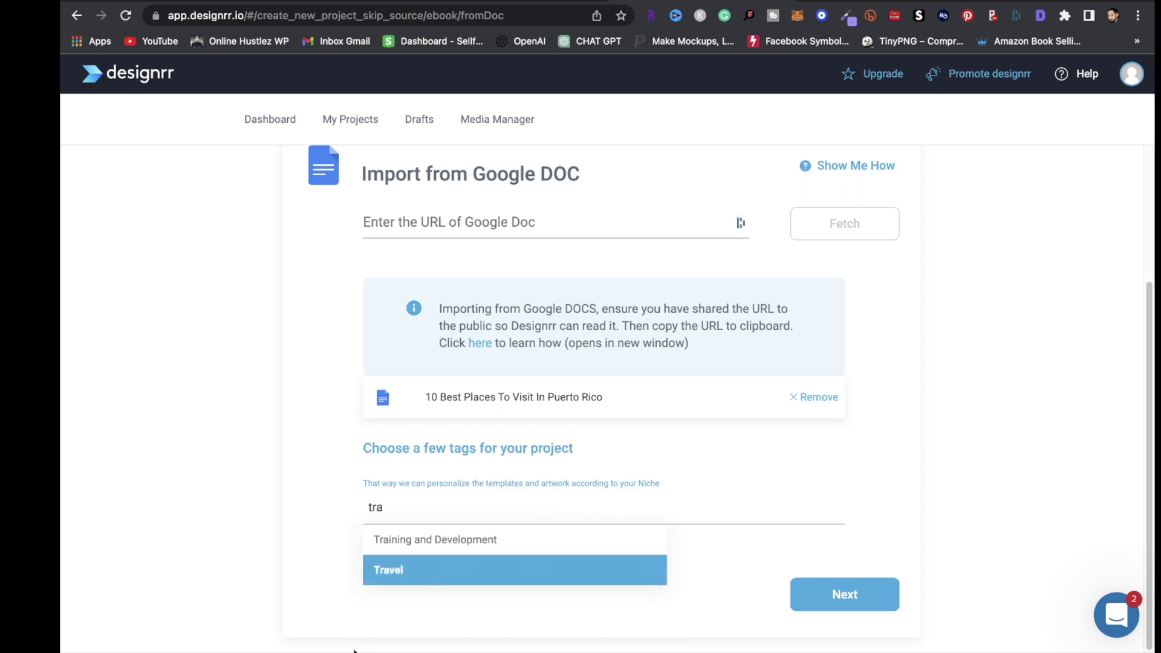
click(441, 568)
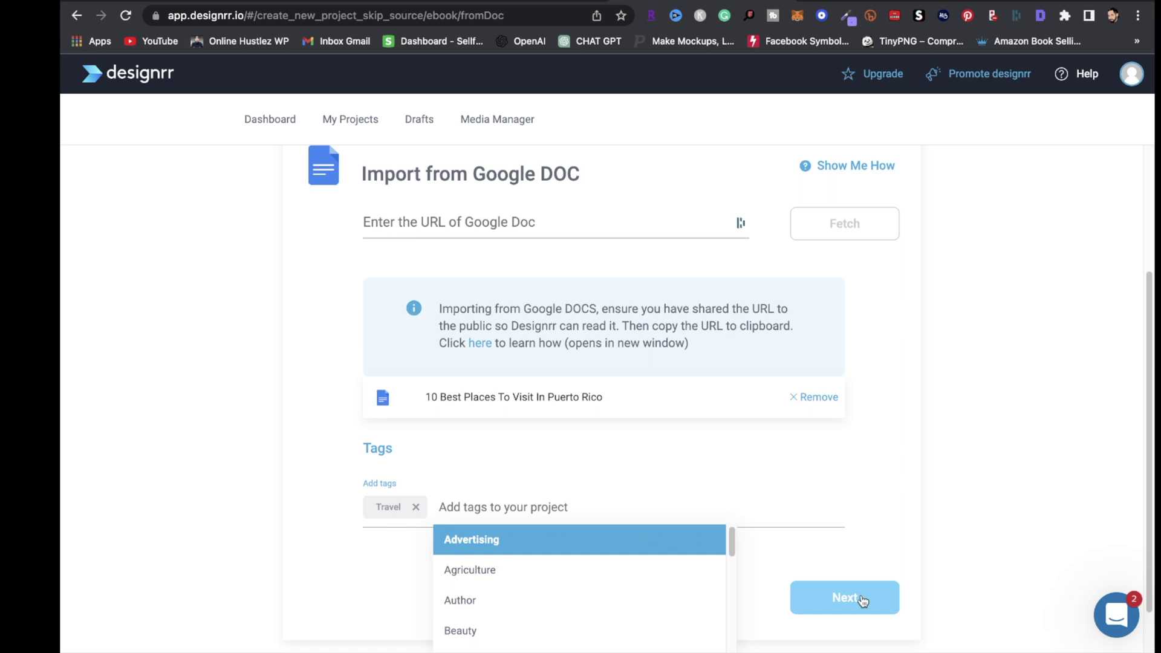
click(861, 599)
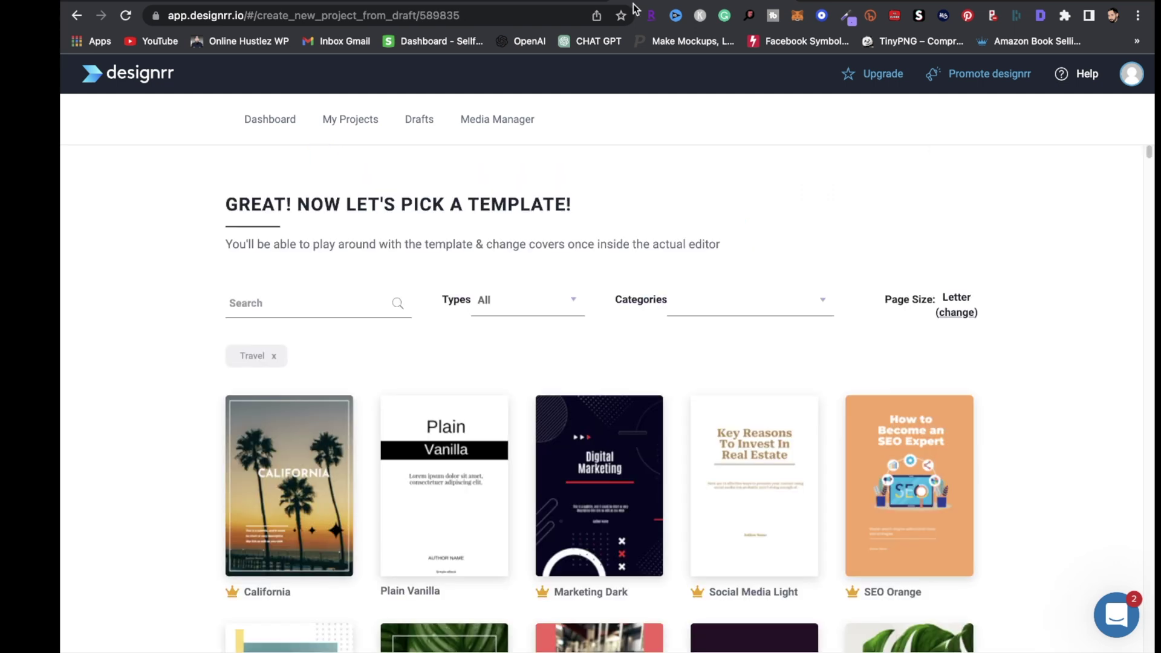
Build the ebook on the California template with Default page styles
mouse_move(250, 466)
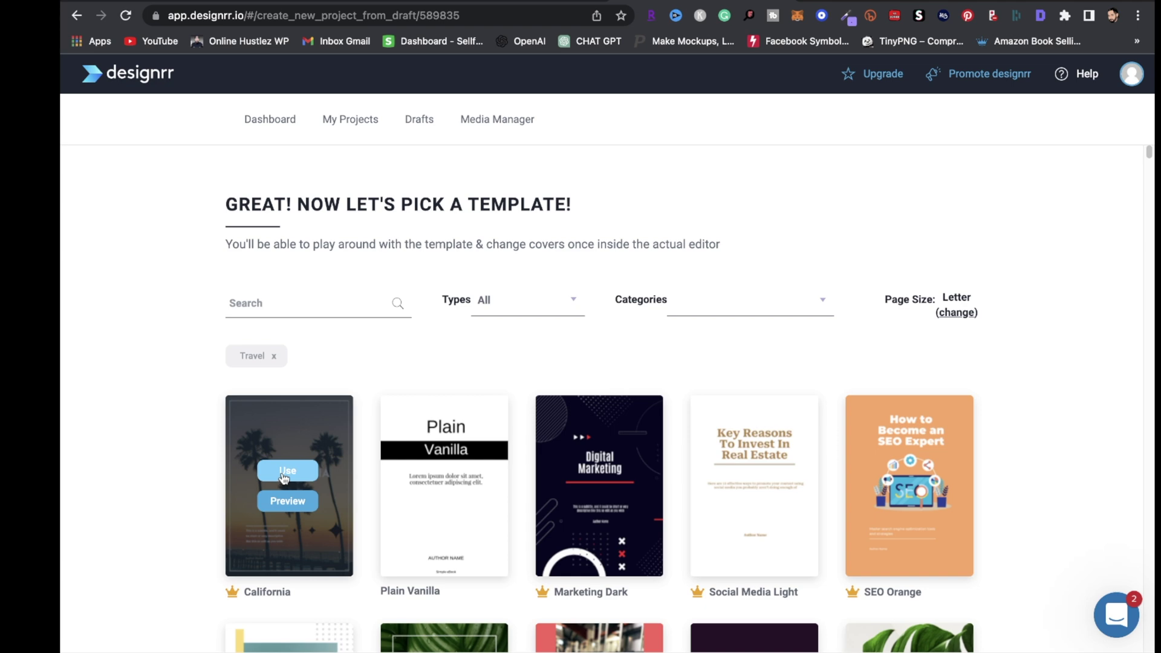
click(284, 475)
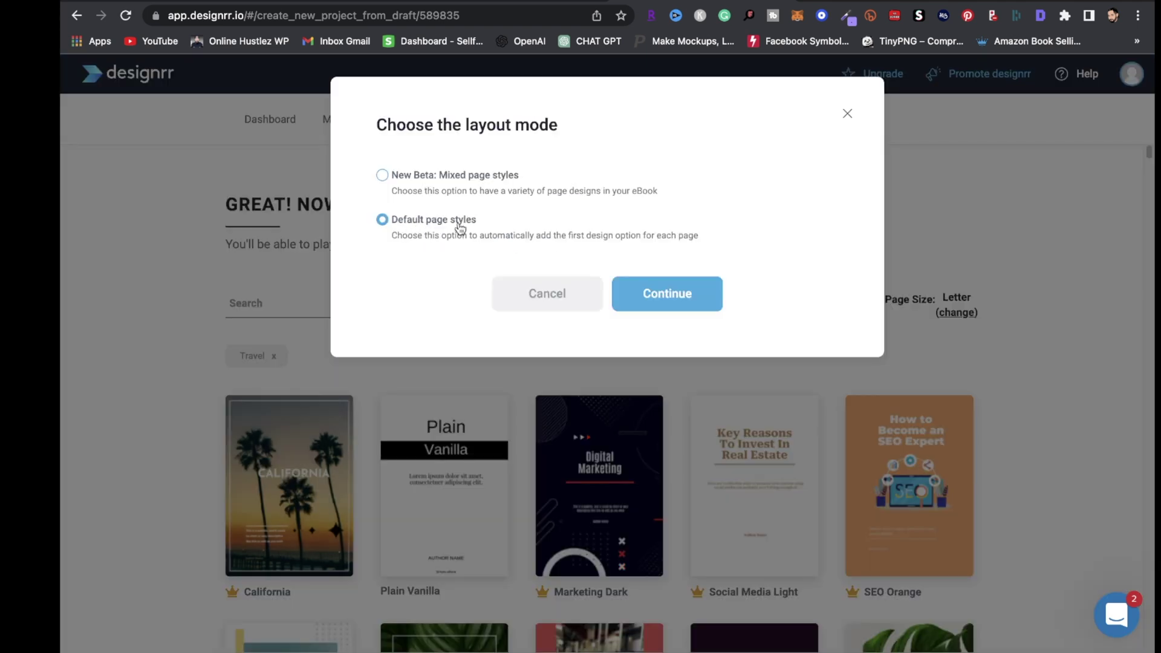
click(677, 292)
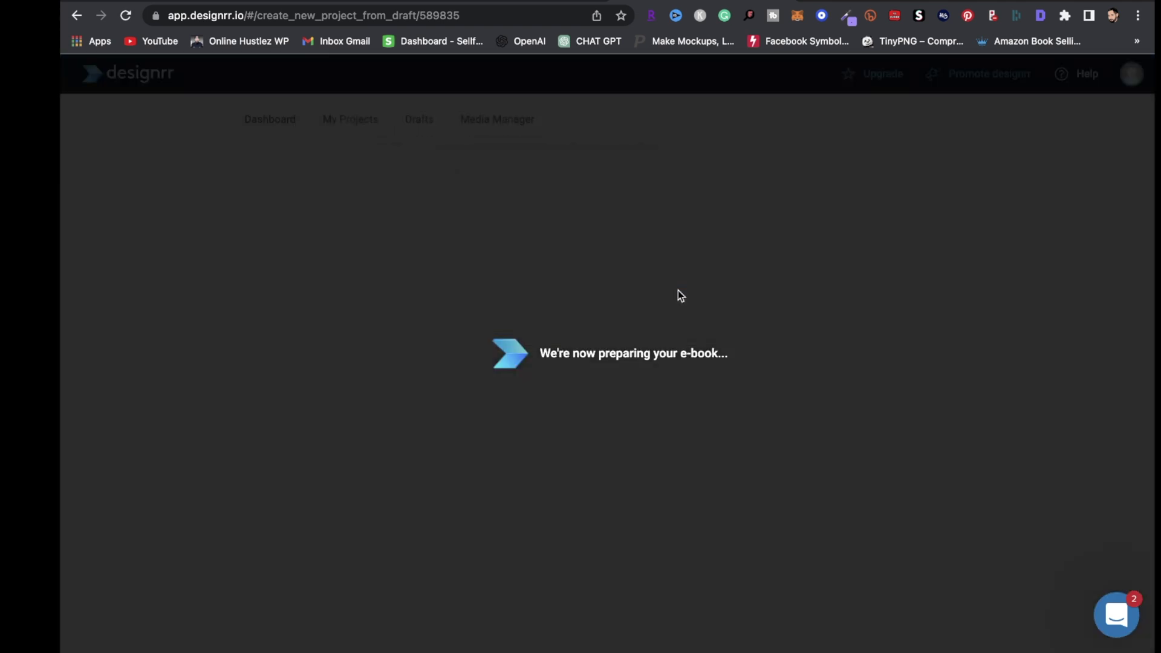
scroll(847, 320, down, 15)
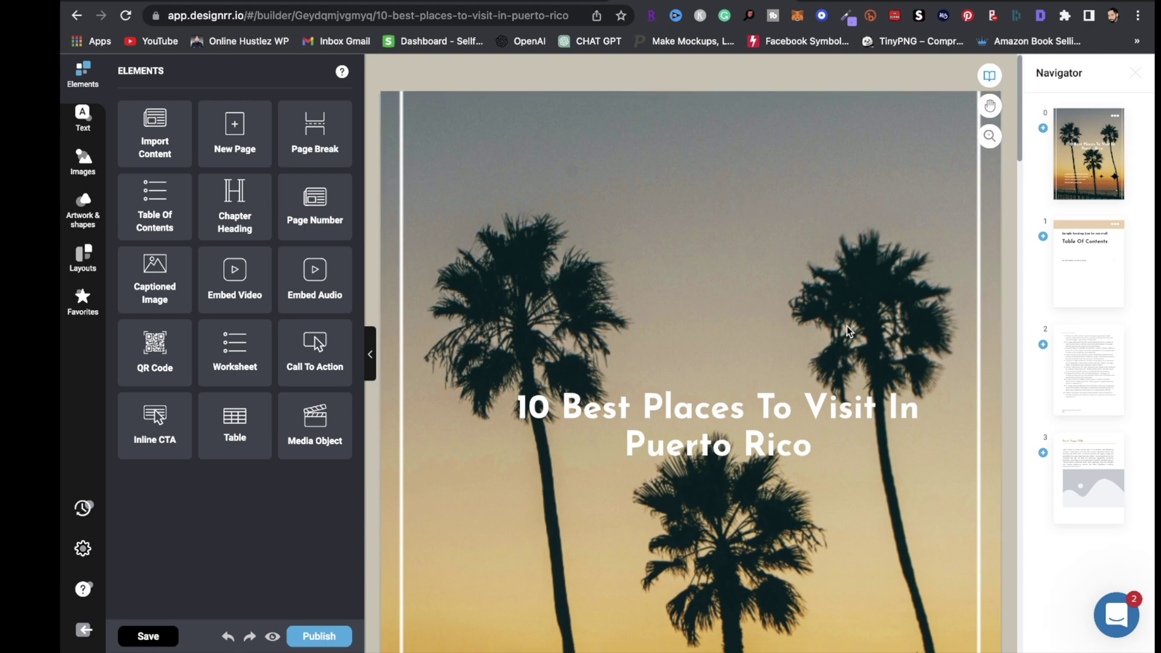
Delete the Table Of Contents page from the ebook and confirm
scroll(847, 329, down, 10)
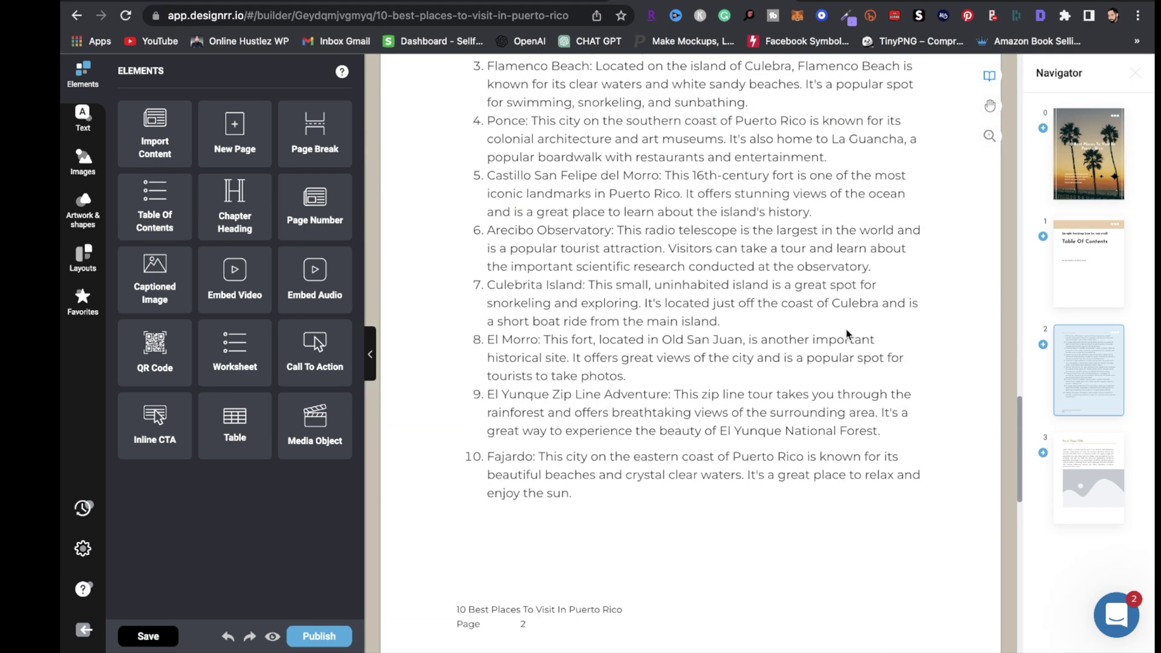
scroll(847, 329, up, 9)
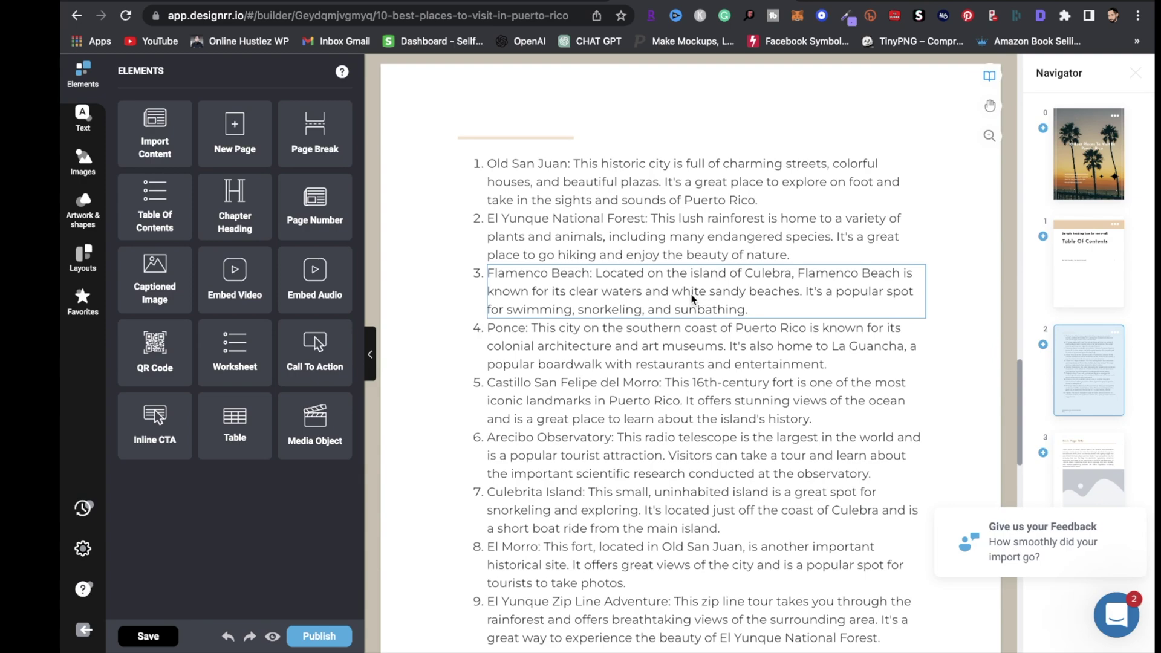
scroll(704, 290, down, 10)
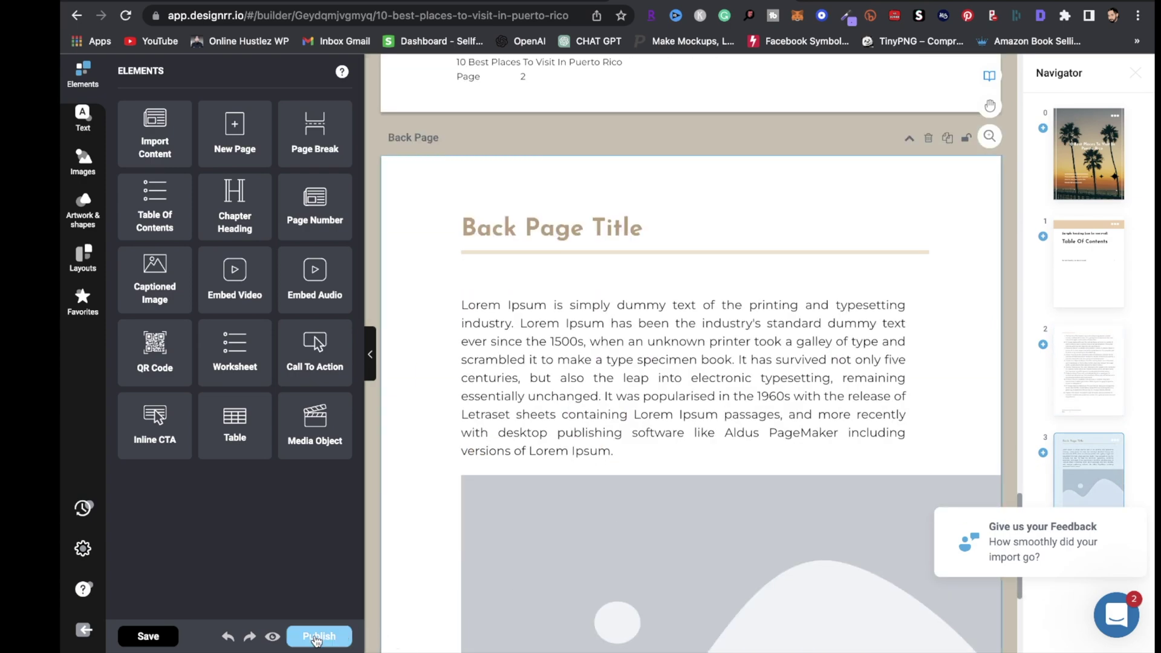
scroll(829, 306, up, 15)
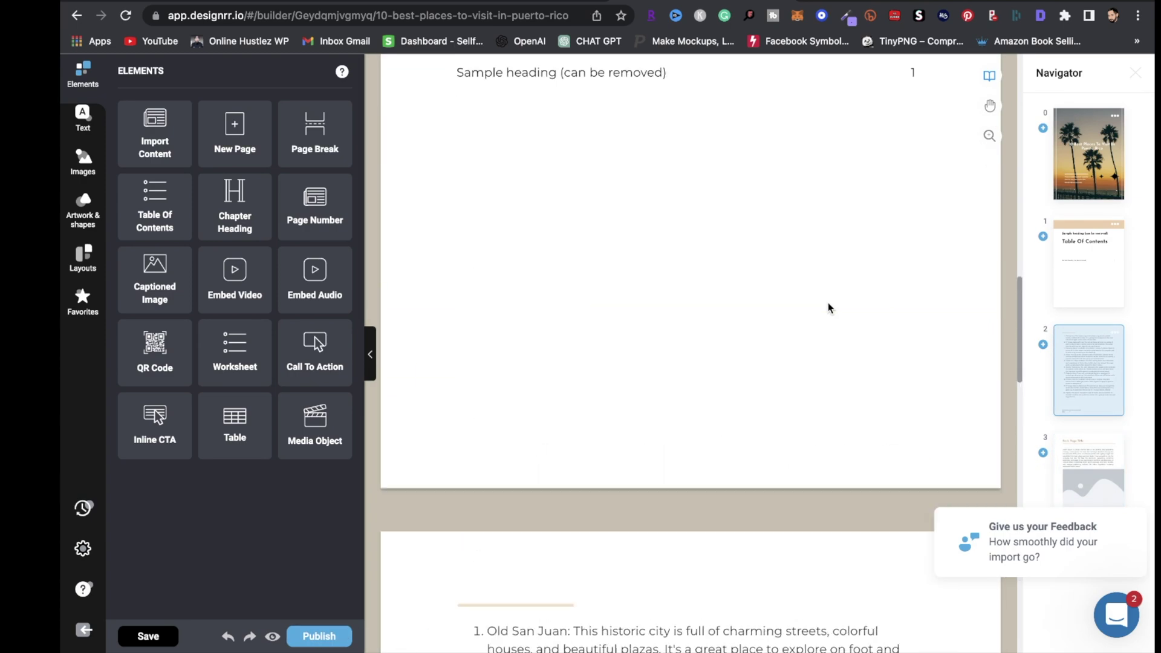
scroll(829, 303, up, 10)
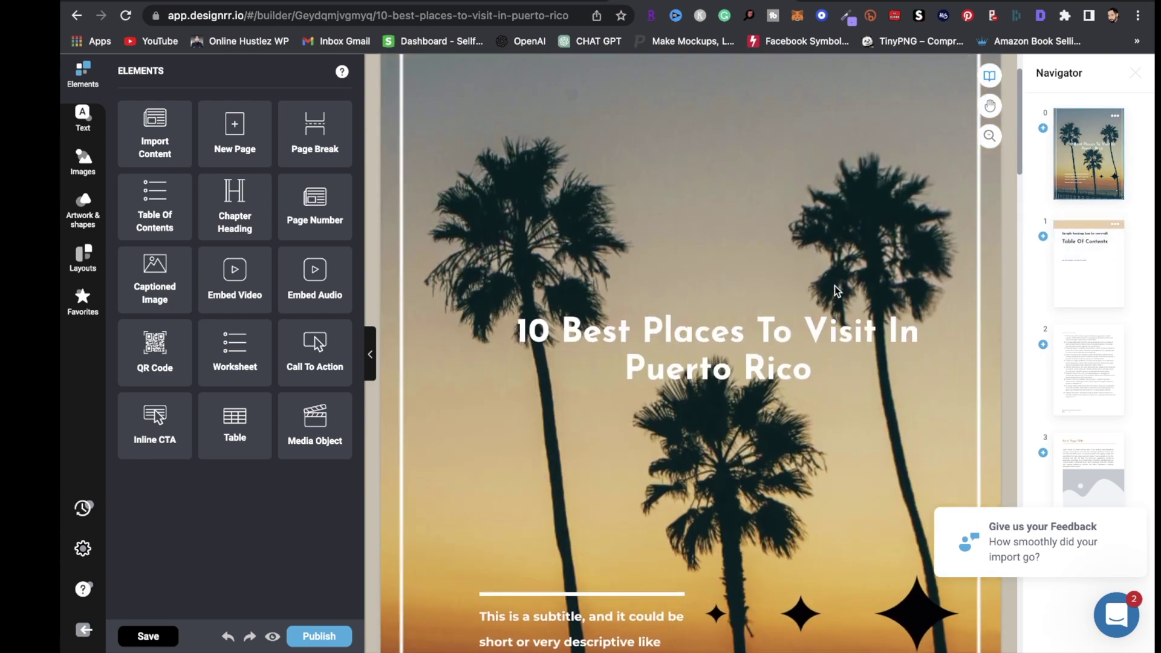
scroll(717, 388, down, 15)
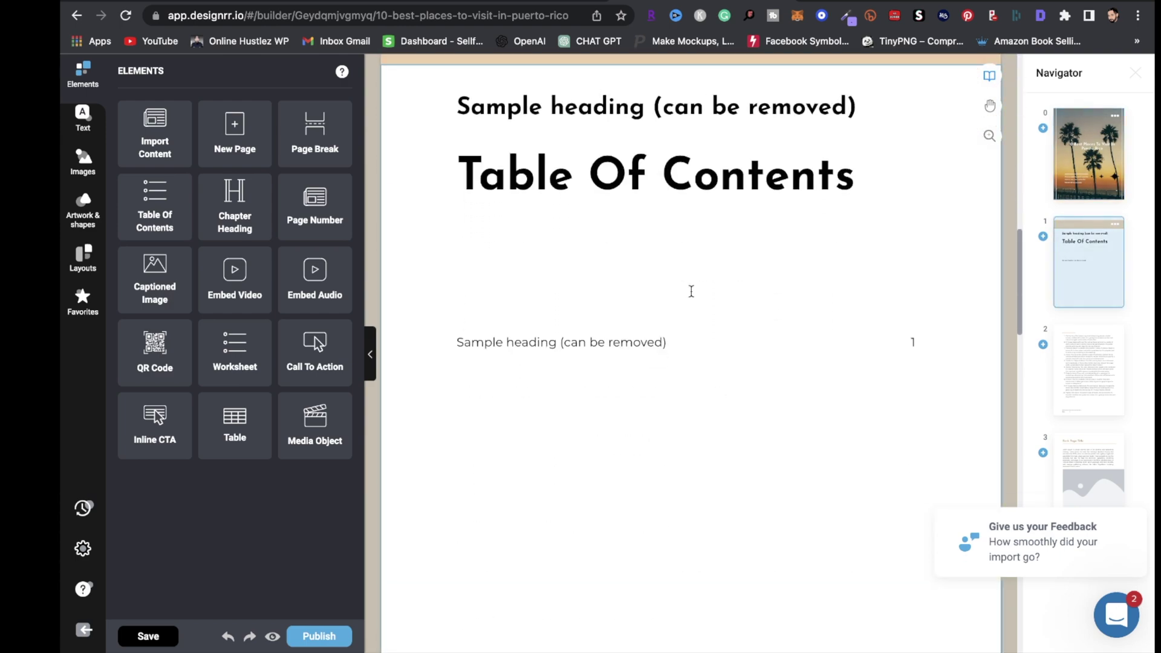
scroll(775, 304, up, 8)
scroll(775, 304, up, 5)
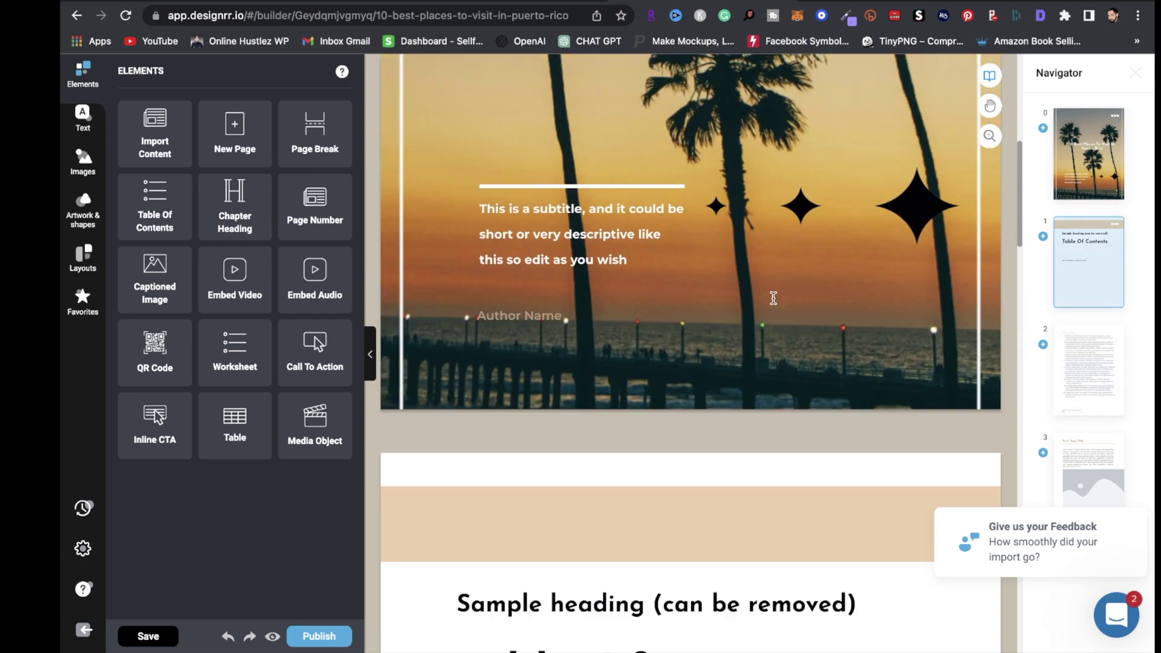
click(1099, 275)
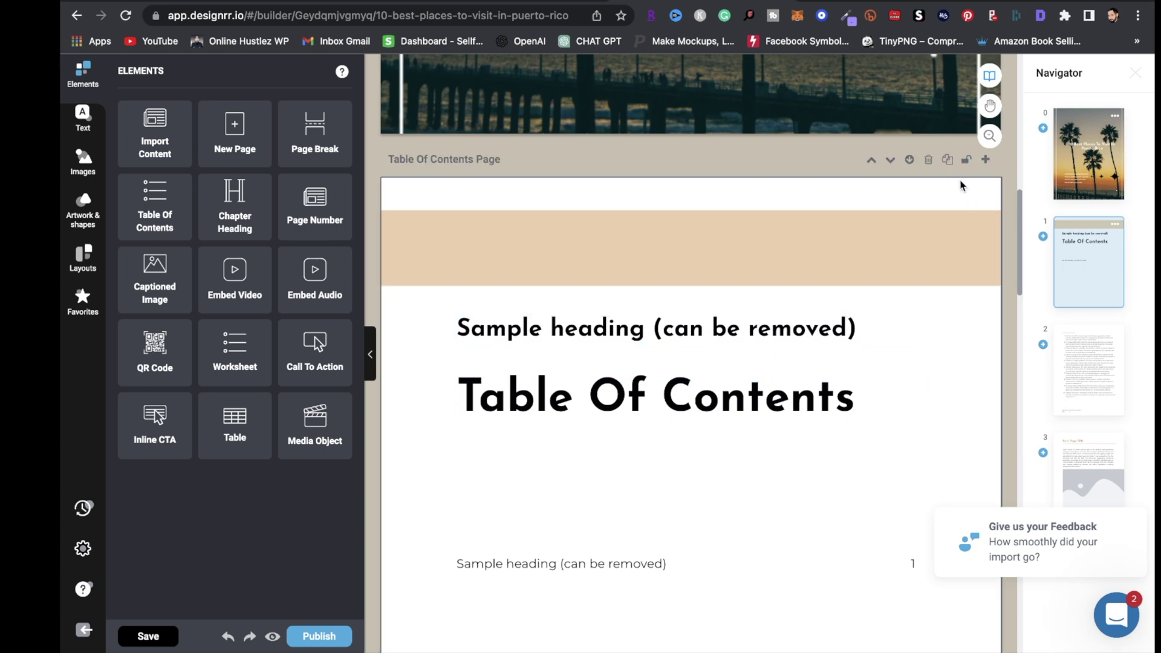
click(928, 160)
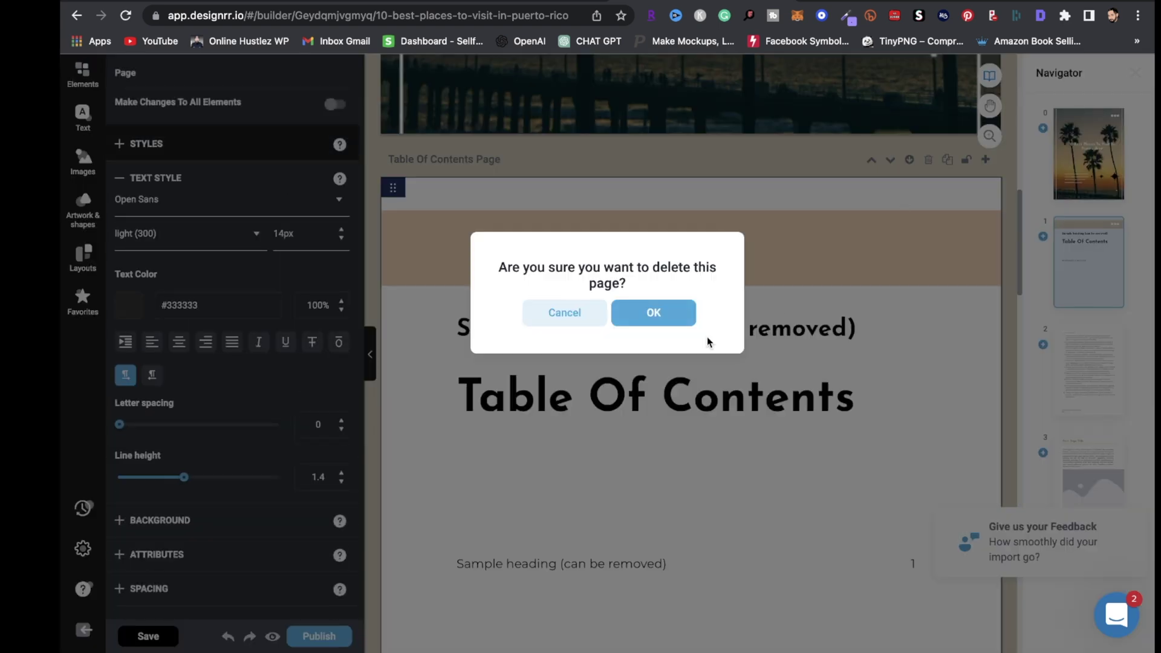
click(654, 312)
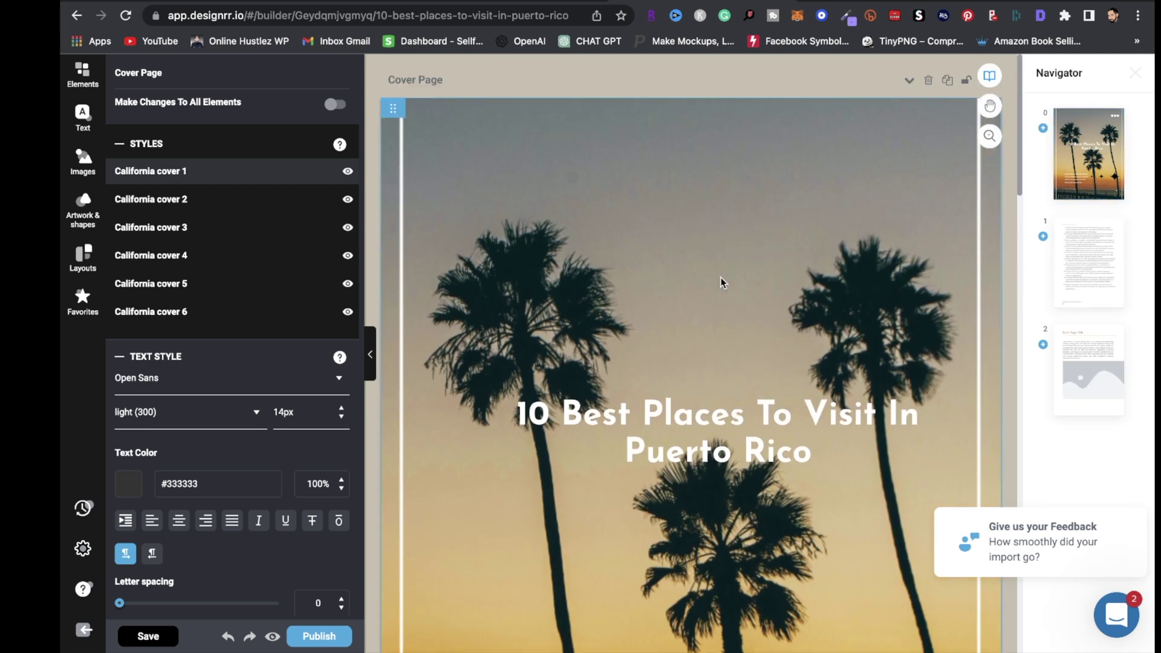
scroll(629, 252, down, 2)
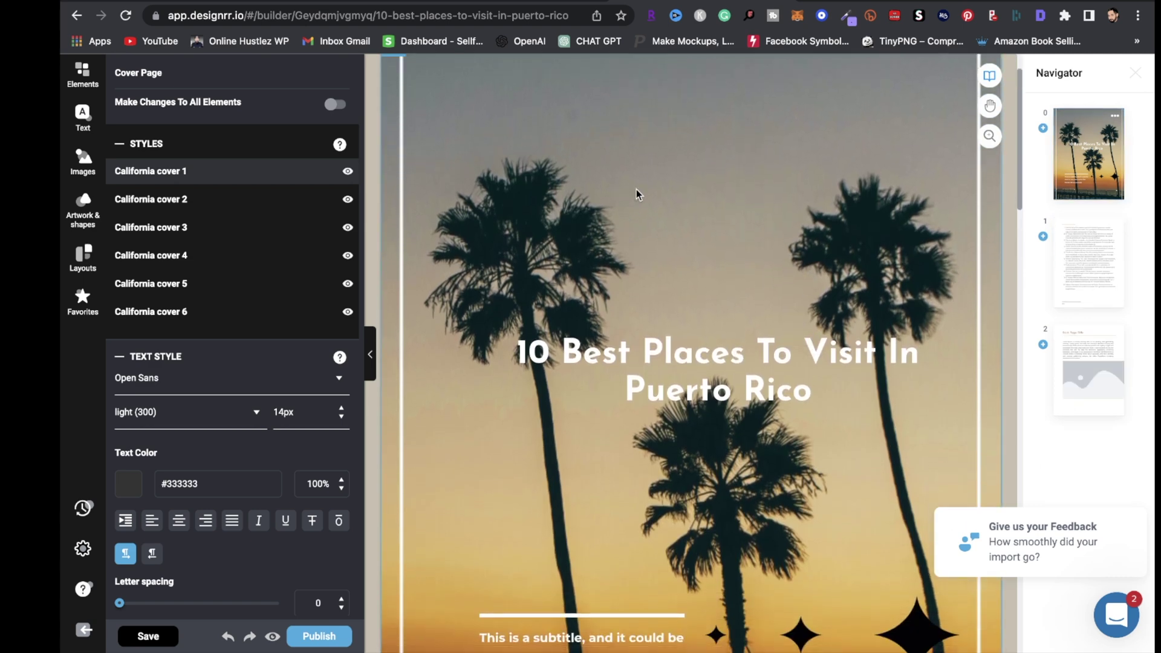
Replace the cover background with the beach-palms photo found by searching 'puerto rico'
scroll(175, 471, down, 4)
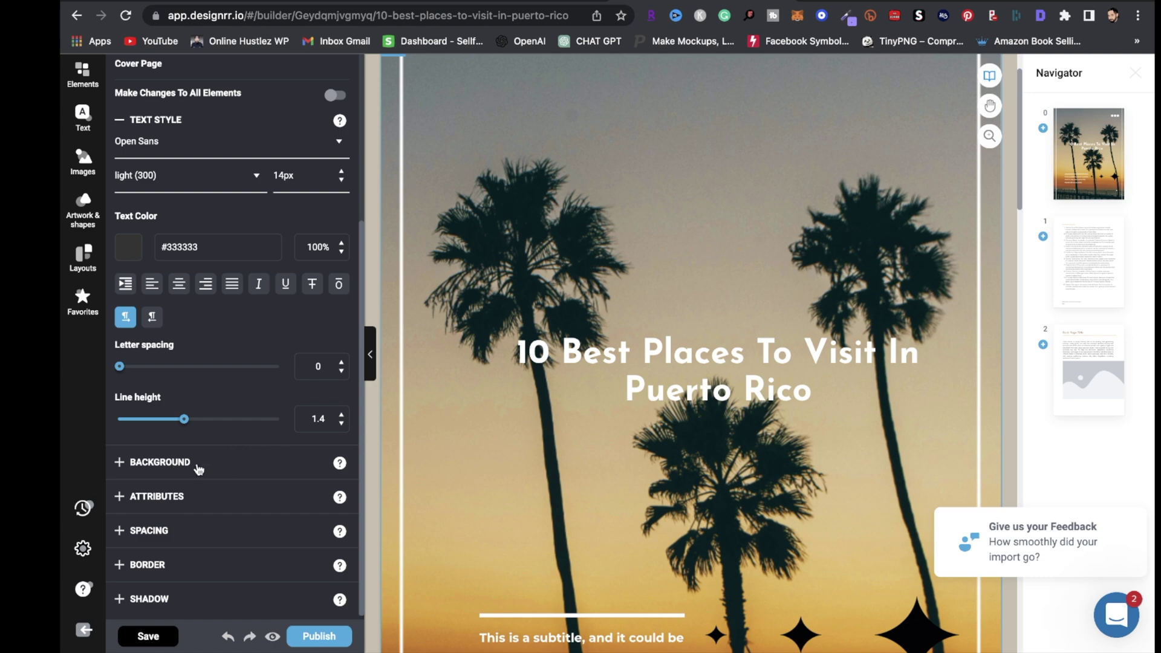
click(198, 465)
scroll(230, 459, down, 4)
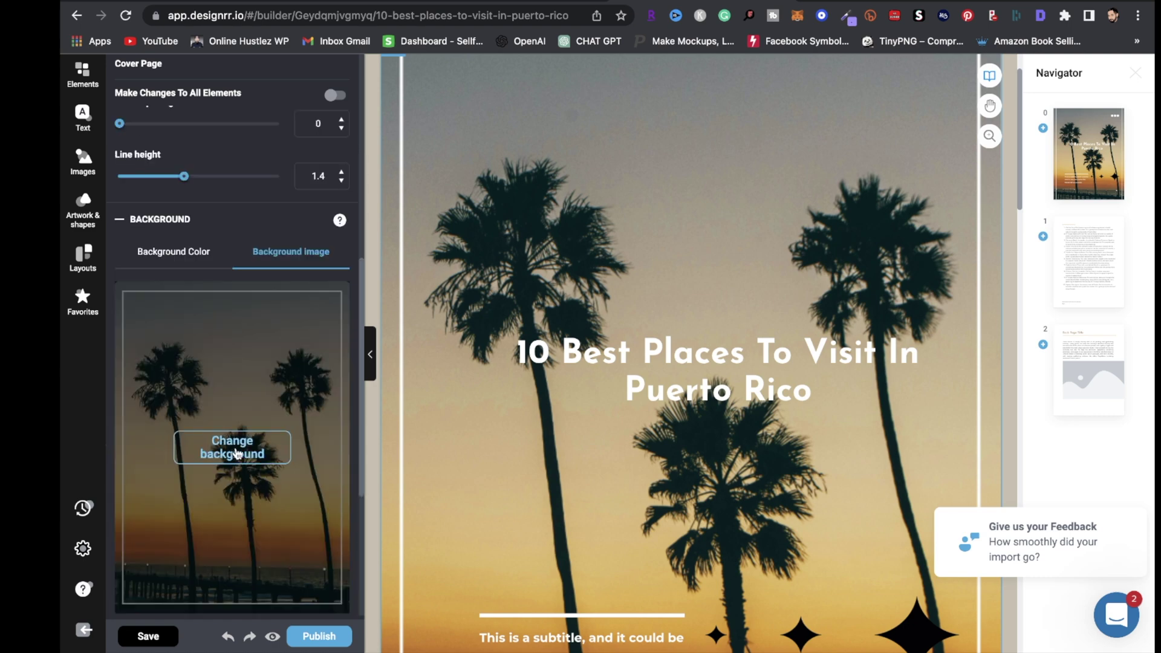
click(233, 448)
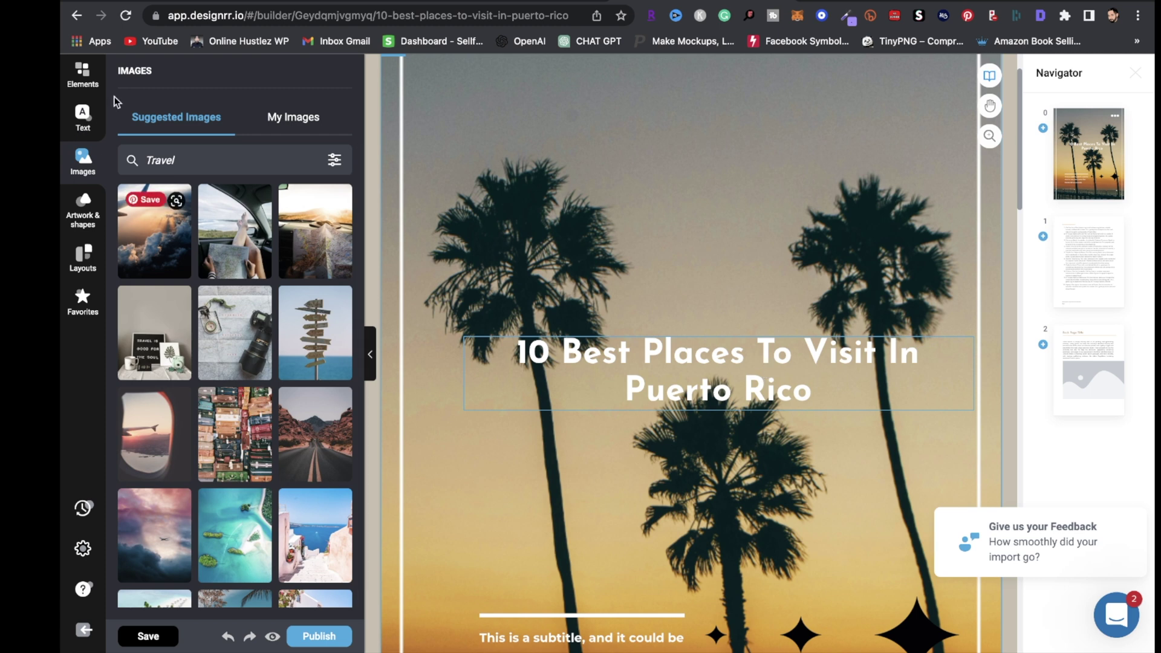
double_click(181, 159)
text(duwer)
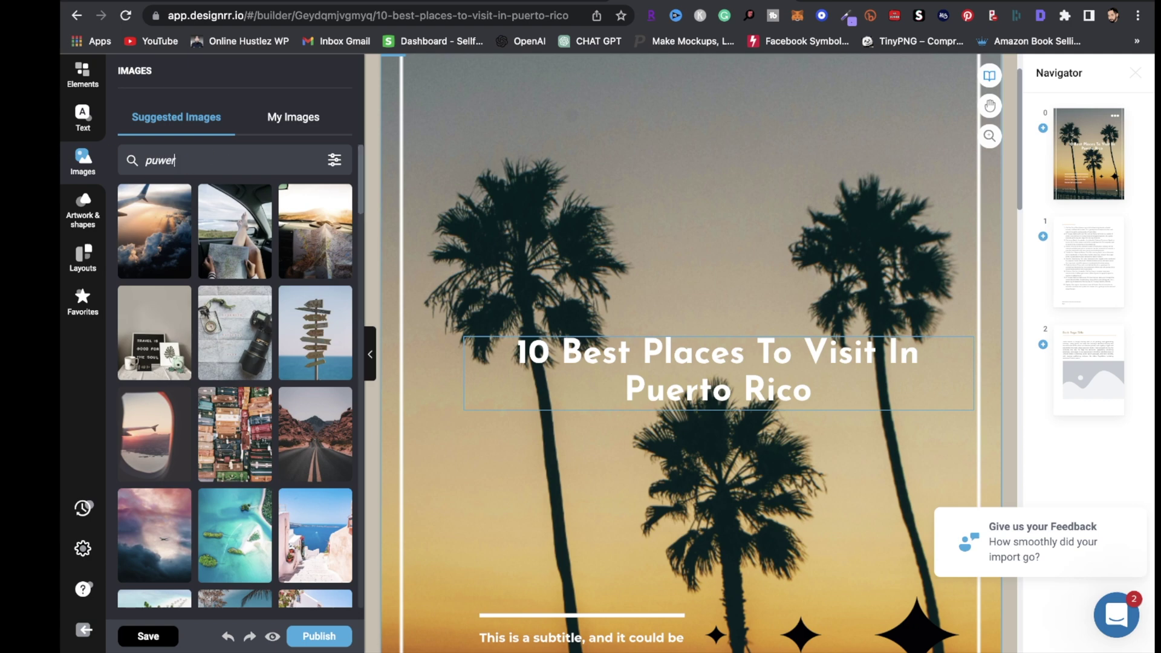
key(BackSpace)
key(BackSpace)
key(BackSpace)
text(erto rico)
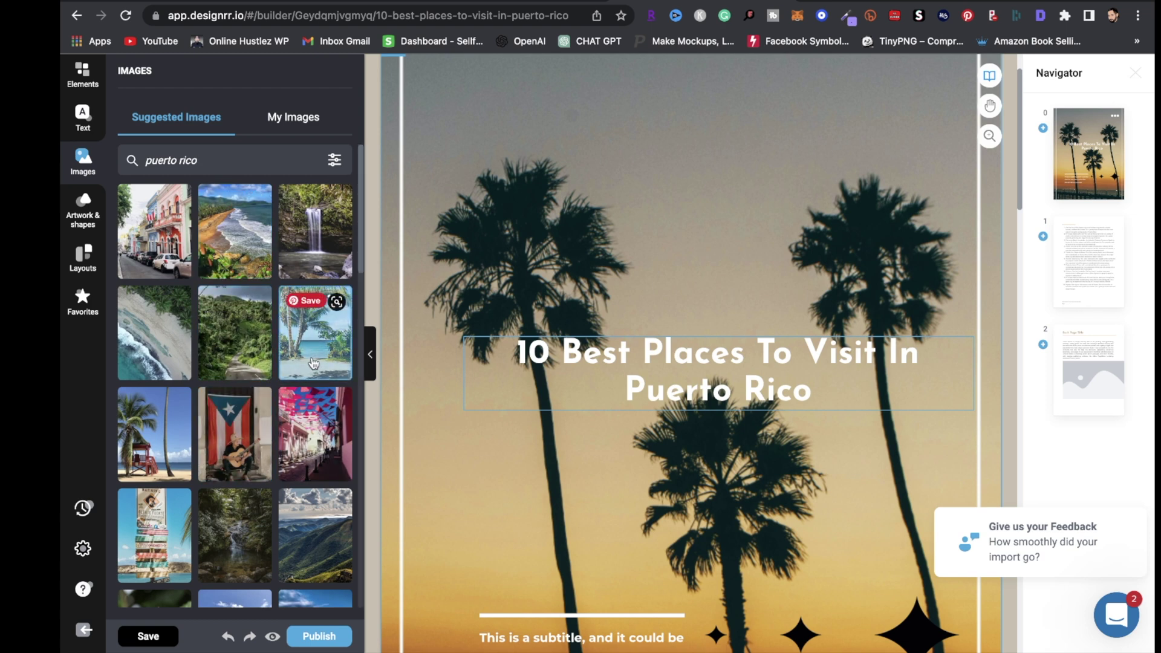
click(314, 332)
scroll(693, 151, down, 3)
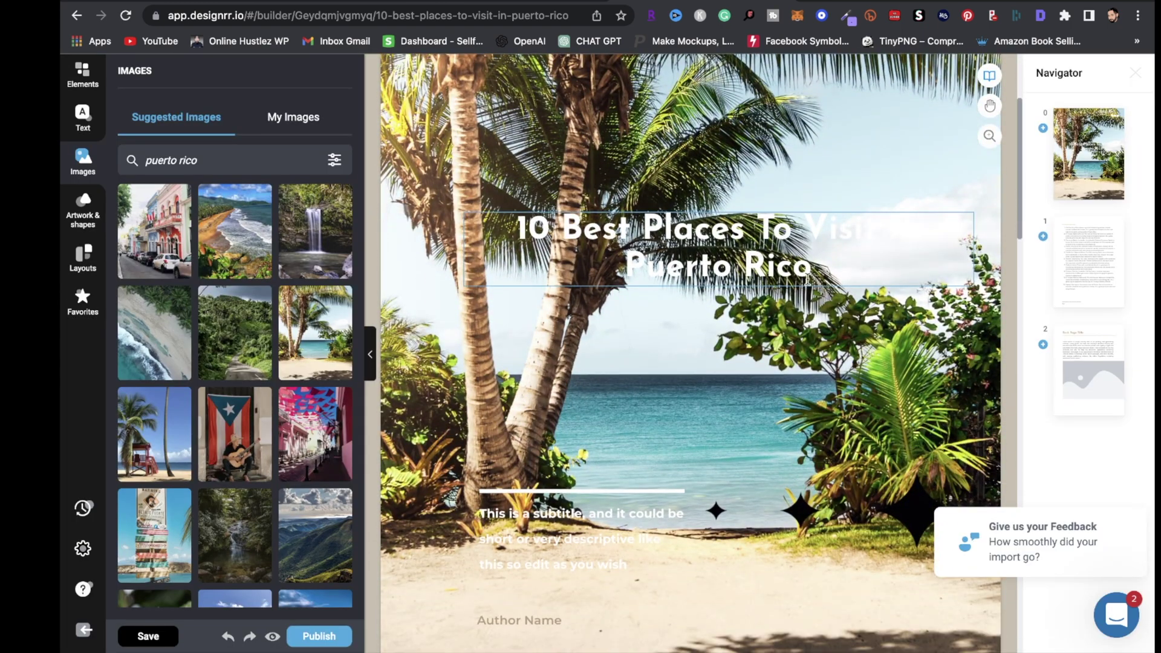
click(806, 281)
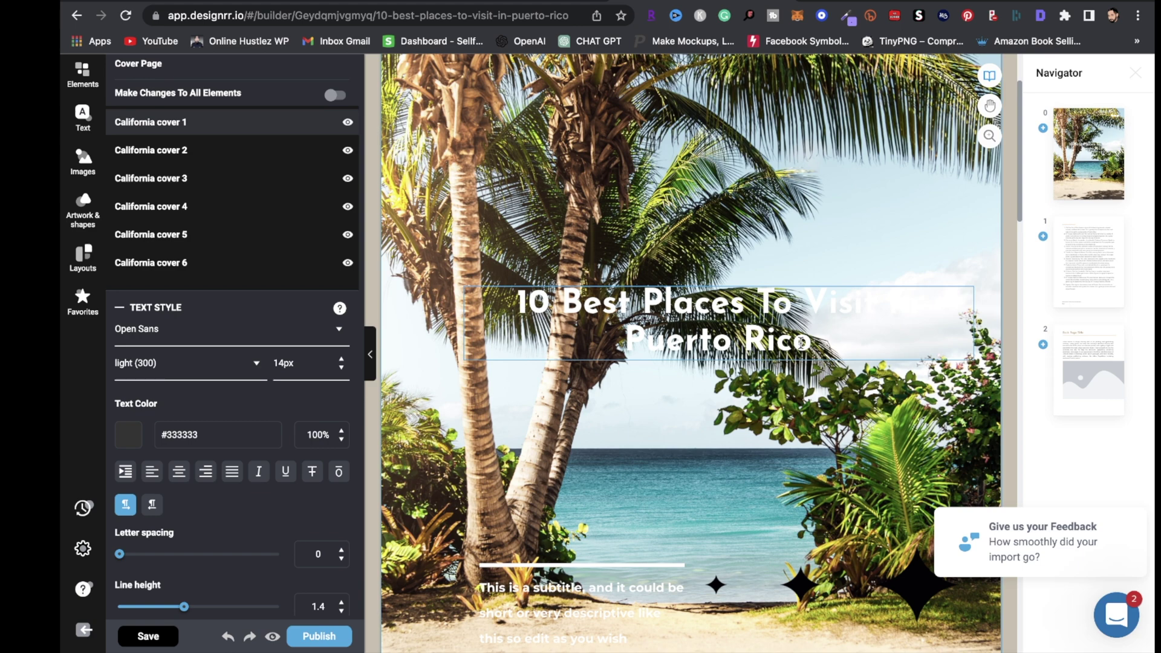
Change the cover subtitle to 'Must have travel guide if your visiting Puerto Rico'
drag(826, 340, 542, 289)
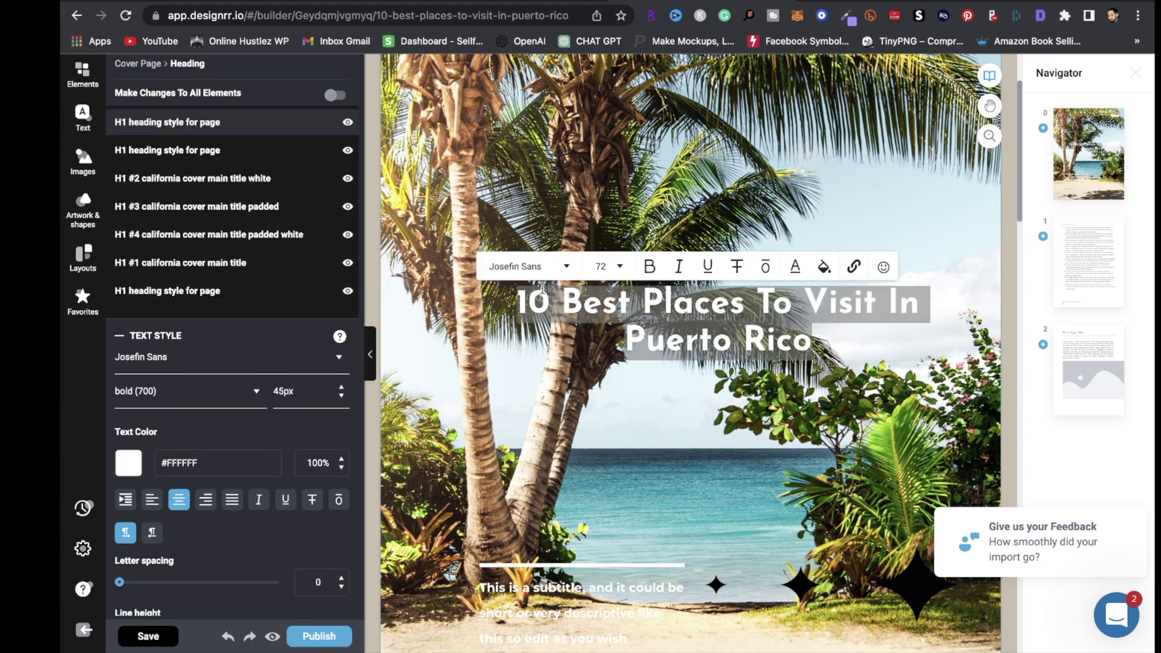
click(797, 271)
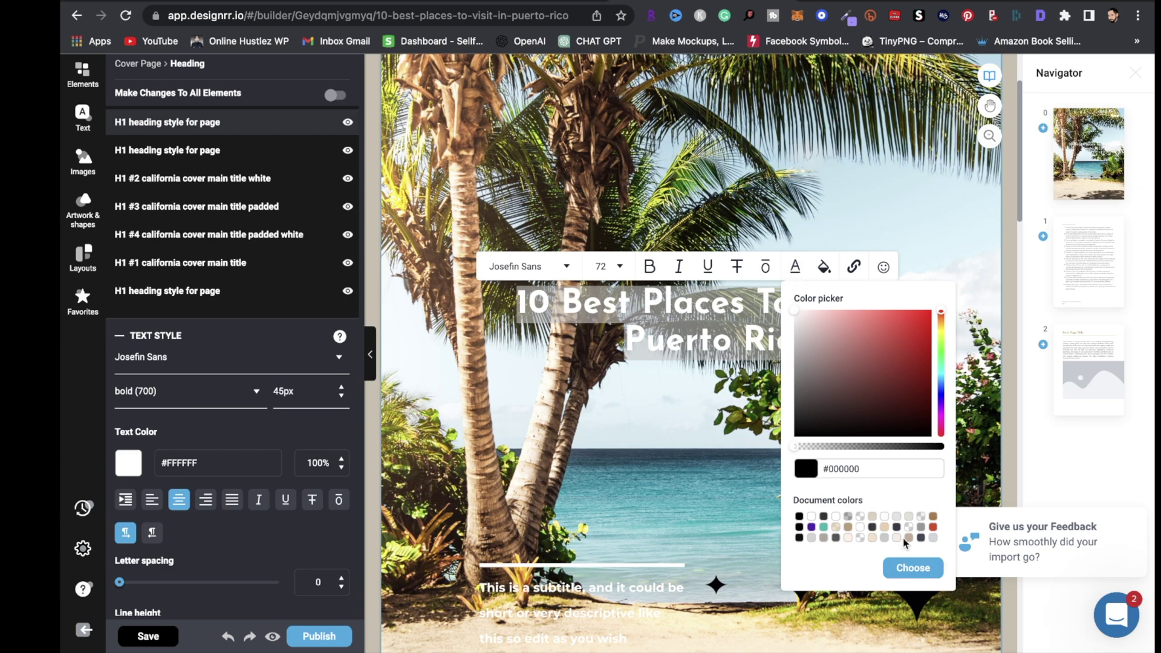
click(677, 438)
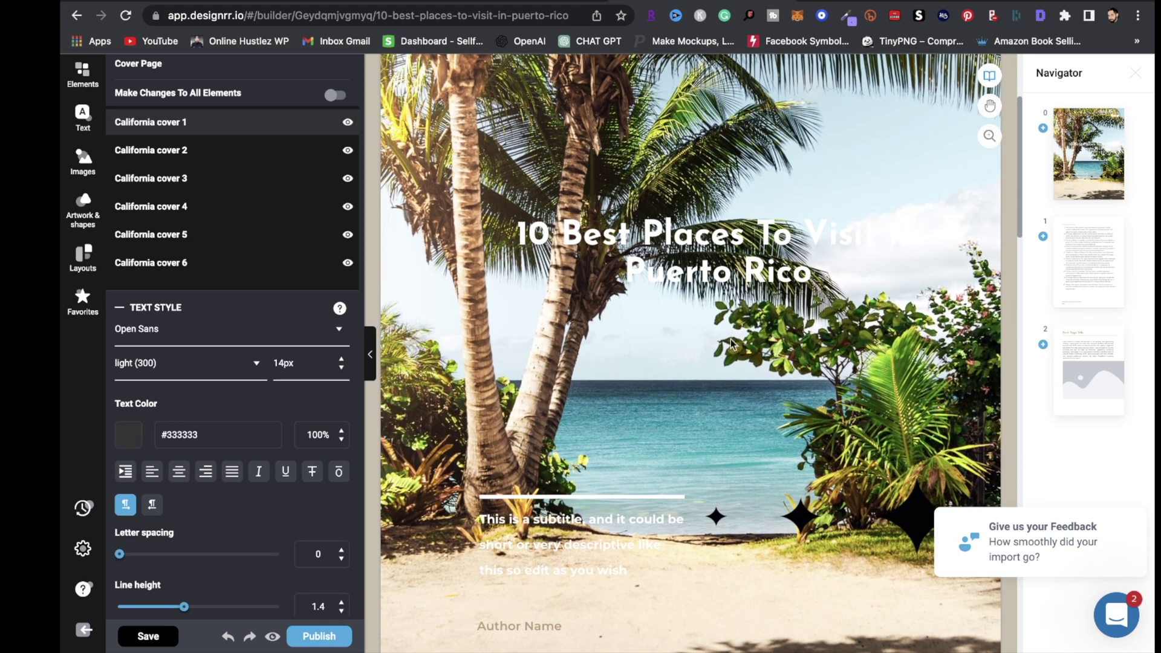
scroll(691, 542, down, 3)
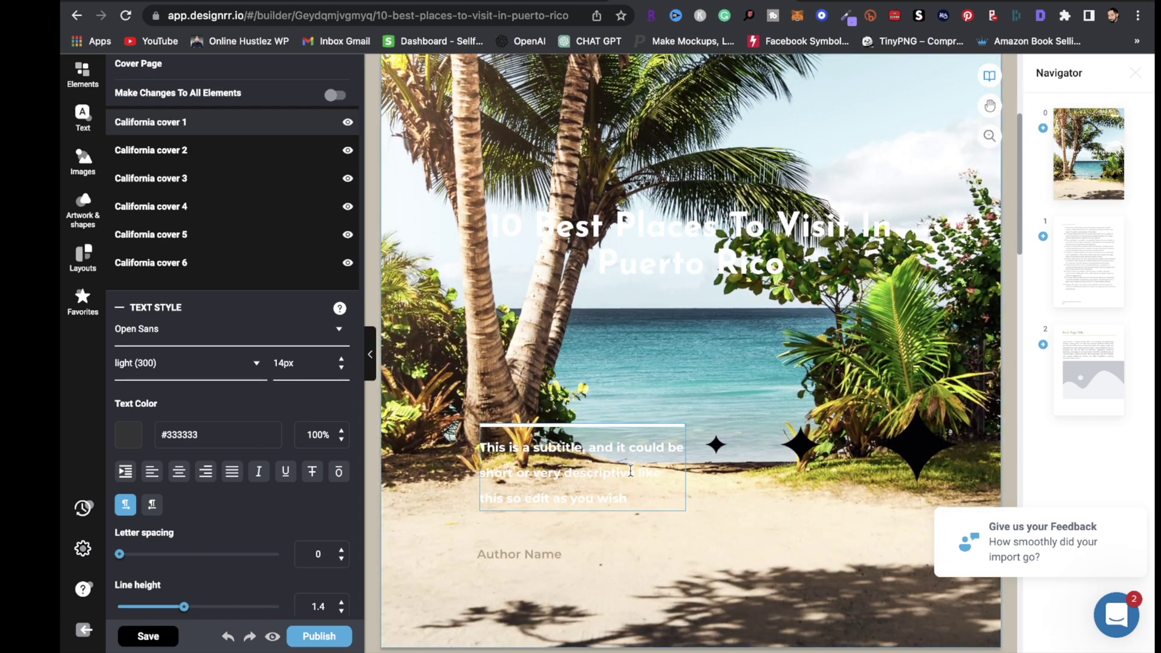
click(630, 471)
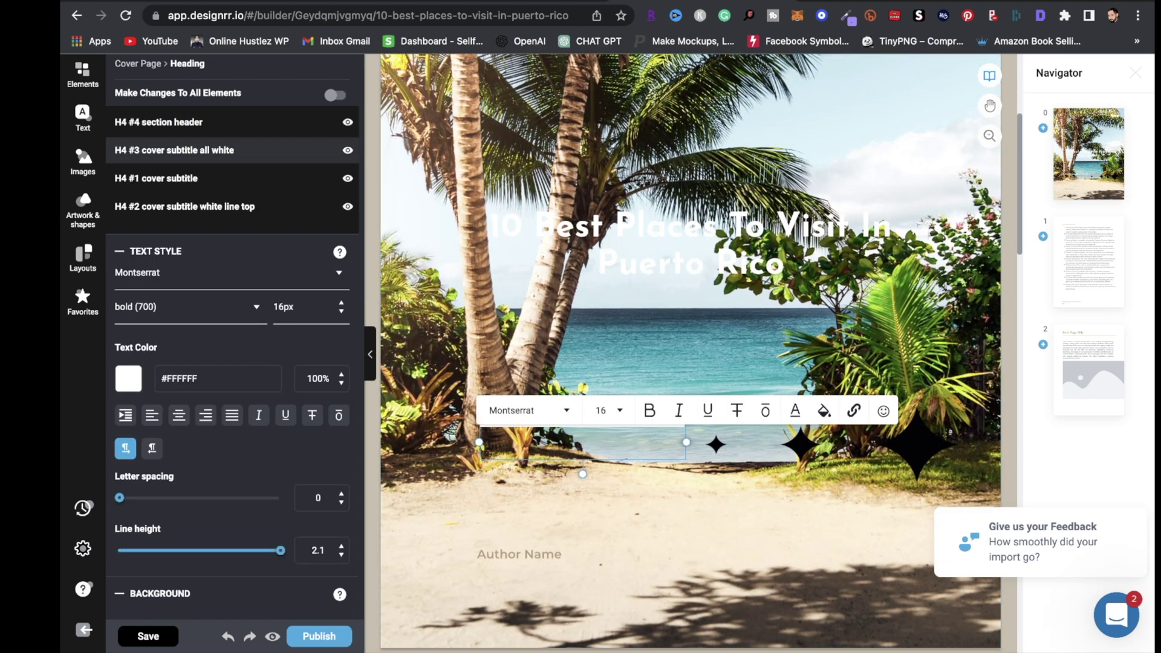
text(Must have travel)
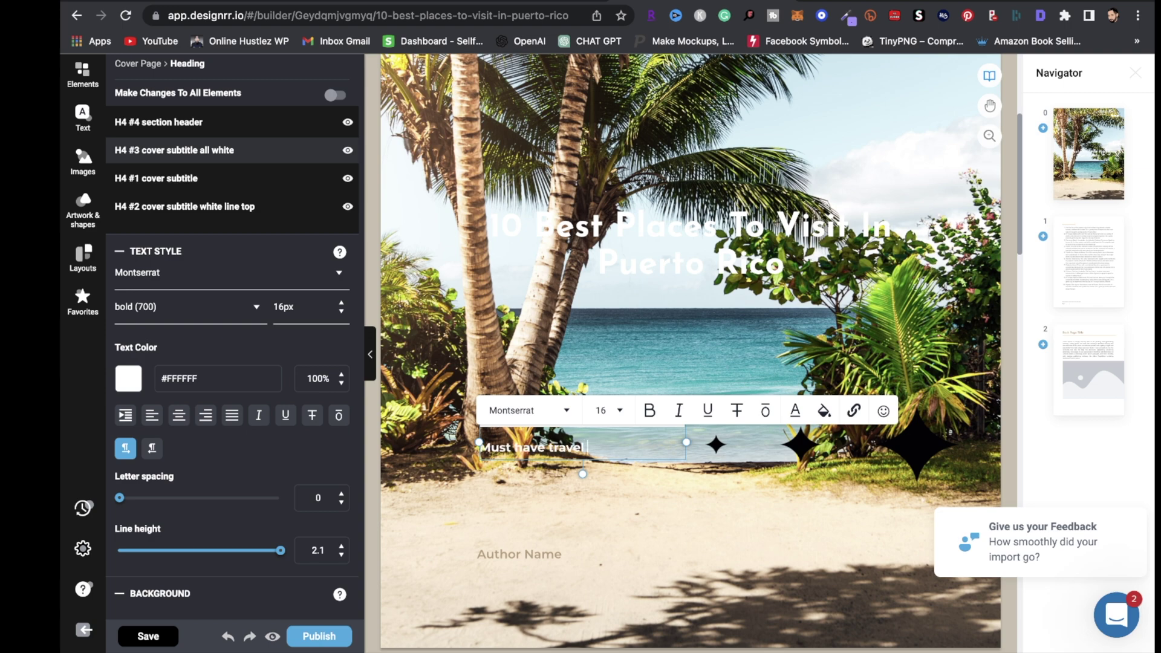
text( guide if your visiting Puerto Rico)
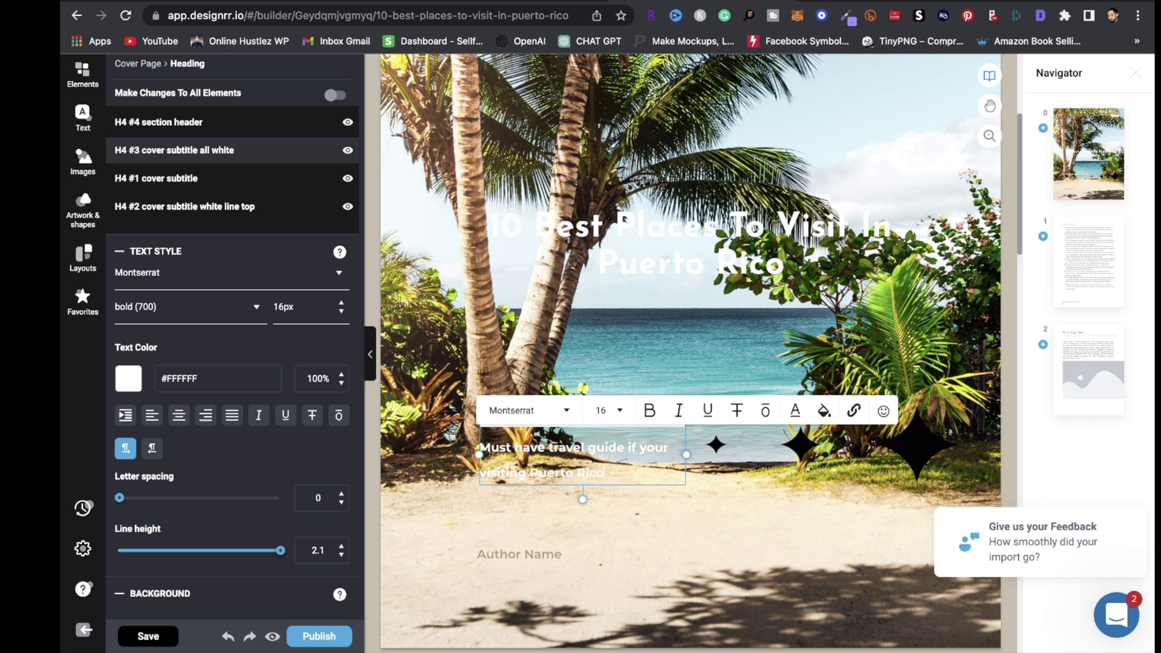
Replace the Author Name placeholder with the author's name and tint it red
click(530, 555)
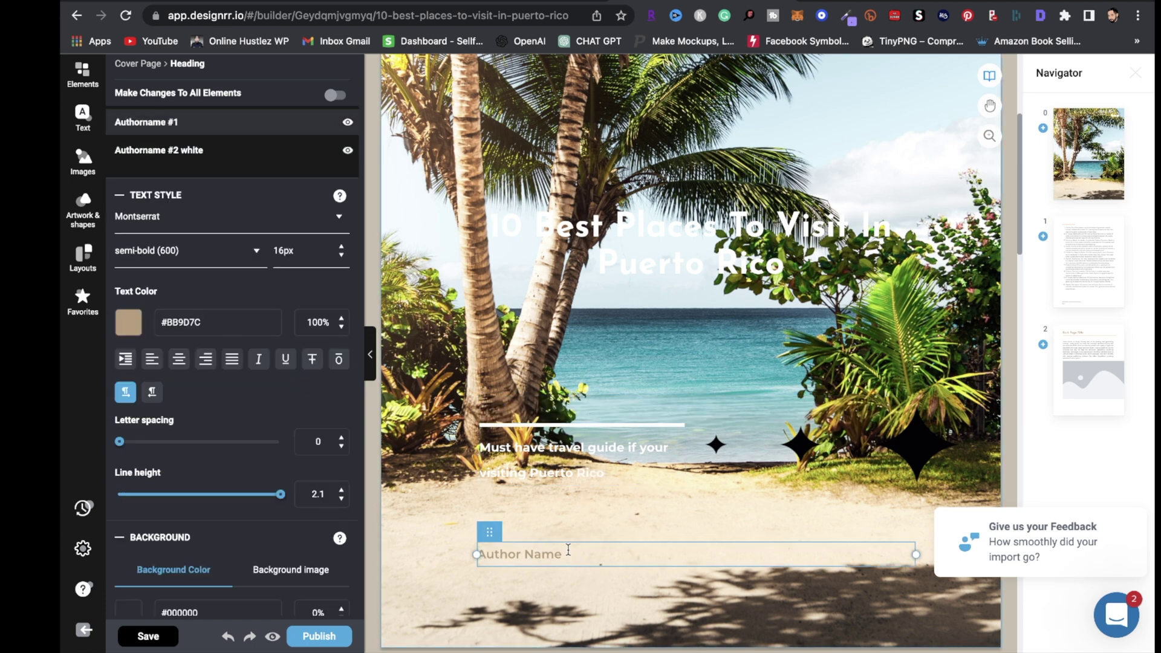
double_click(568, 554)
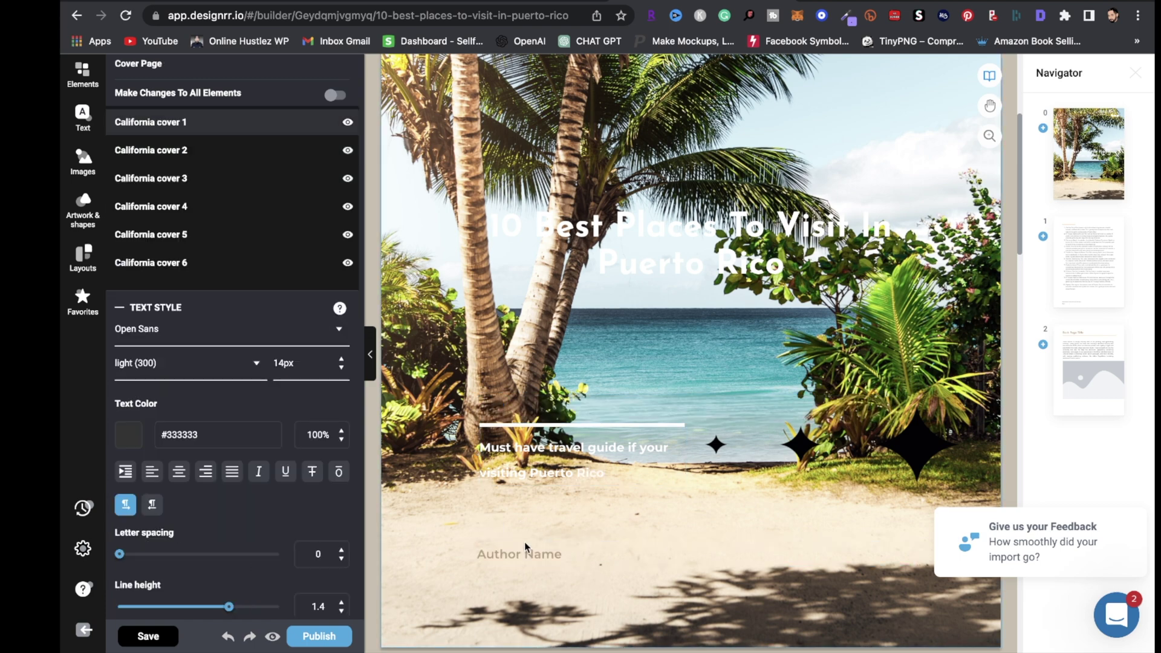
text(Melvin)
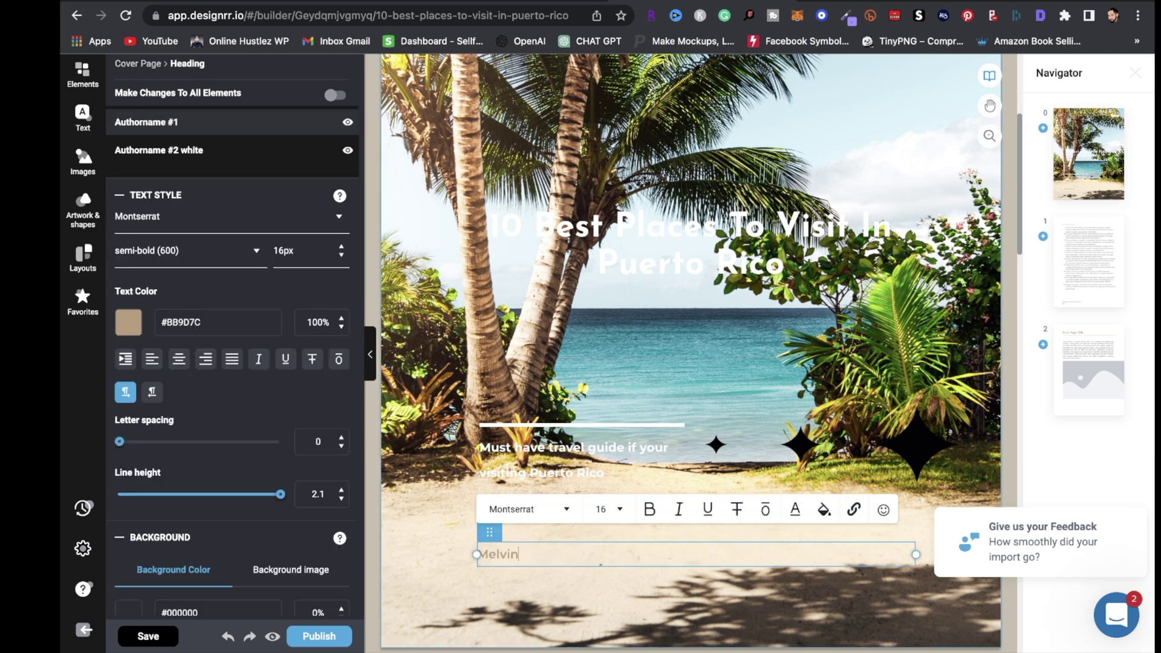
drag(538, 555, 475, 554)
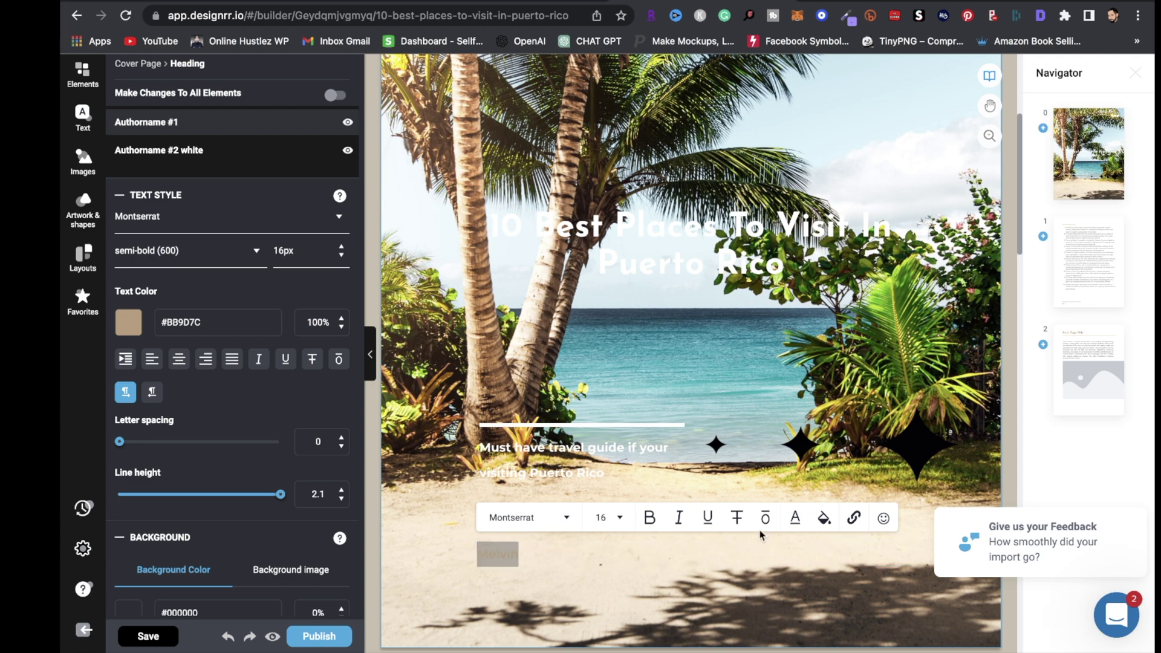
click(795, 518)
drag(863, 616, 909, 599)
scroll(780, 550, down, 12)
Select the full Old San Juan list entry and open its font-size dropdown
scroll(772, 544, up, 4)
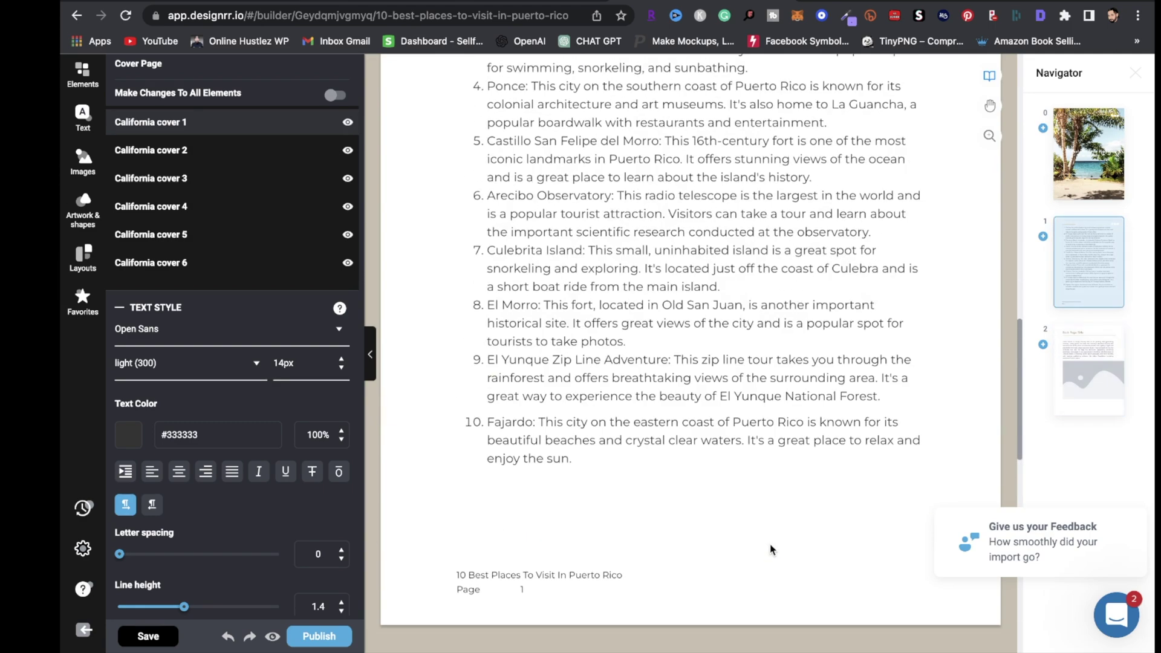
scroll(771, 544, up, 8)
scroll(732, 513, down, 4)
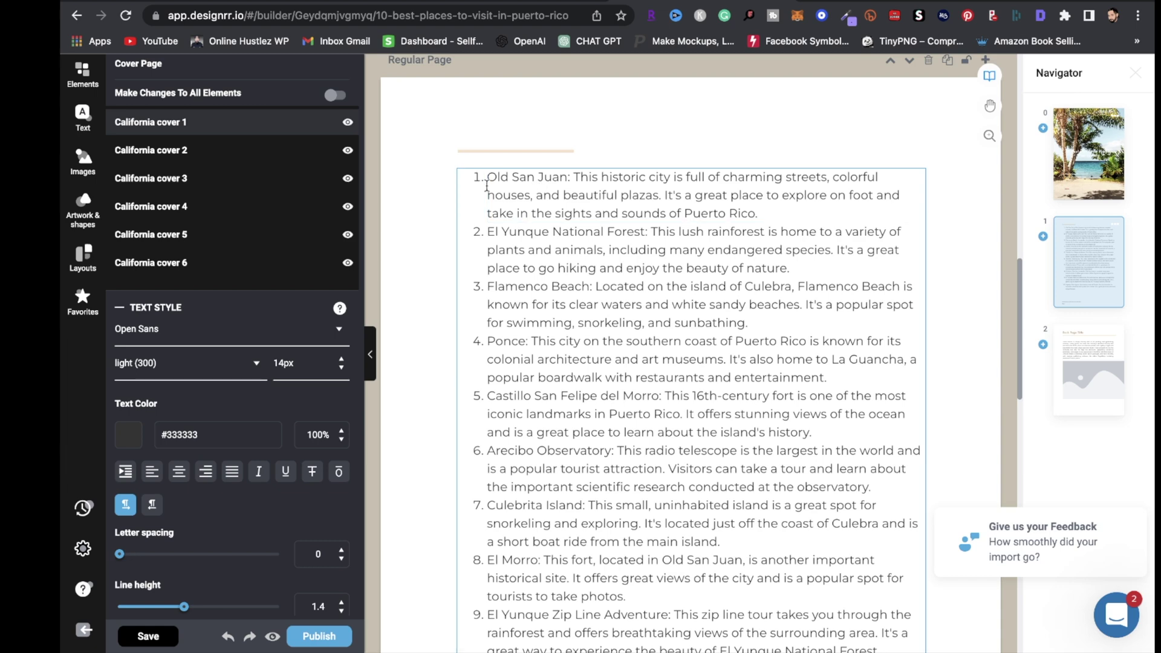
click(572, 181)
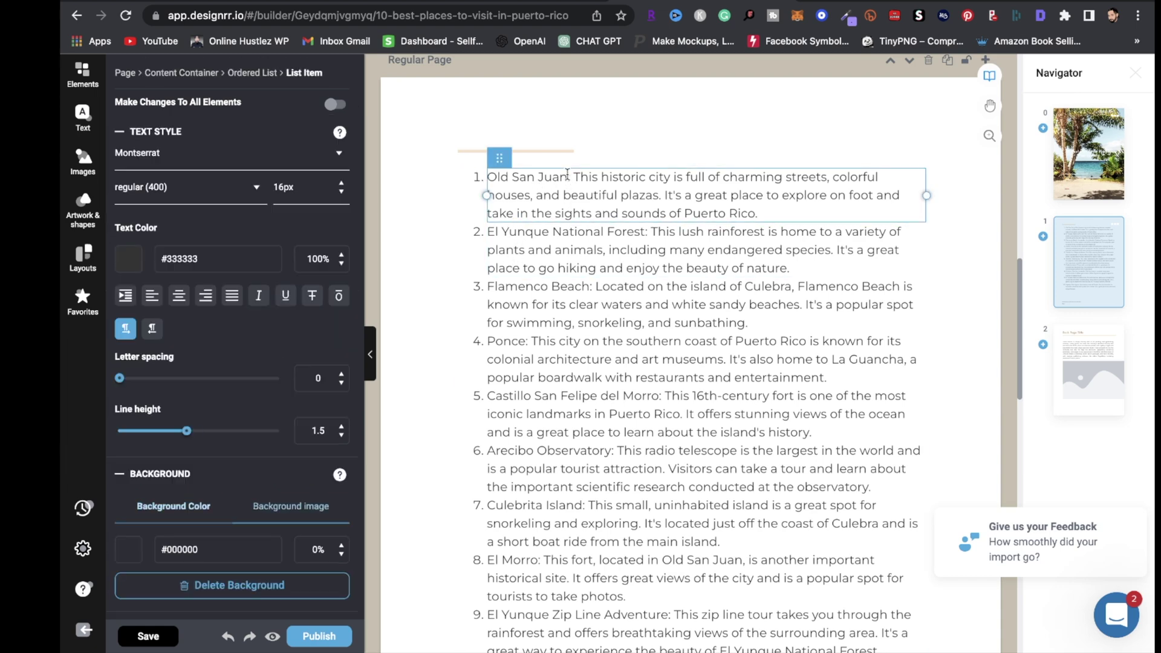
drag(779, 215, 485, 182)
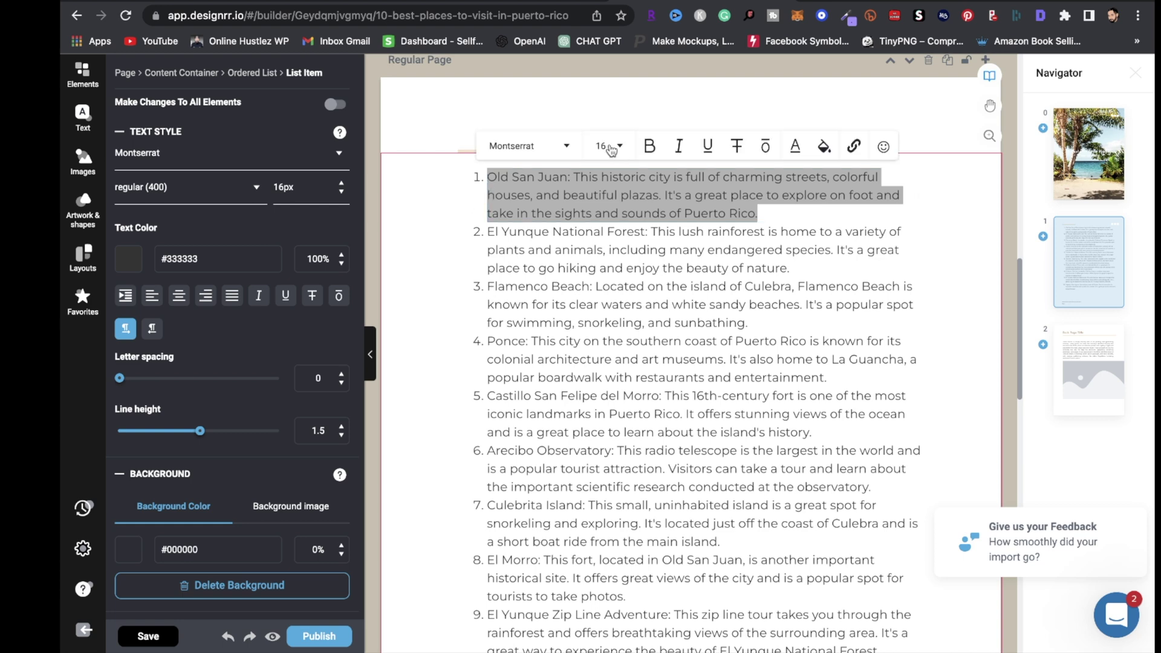
click(620, 148)
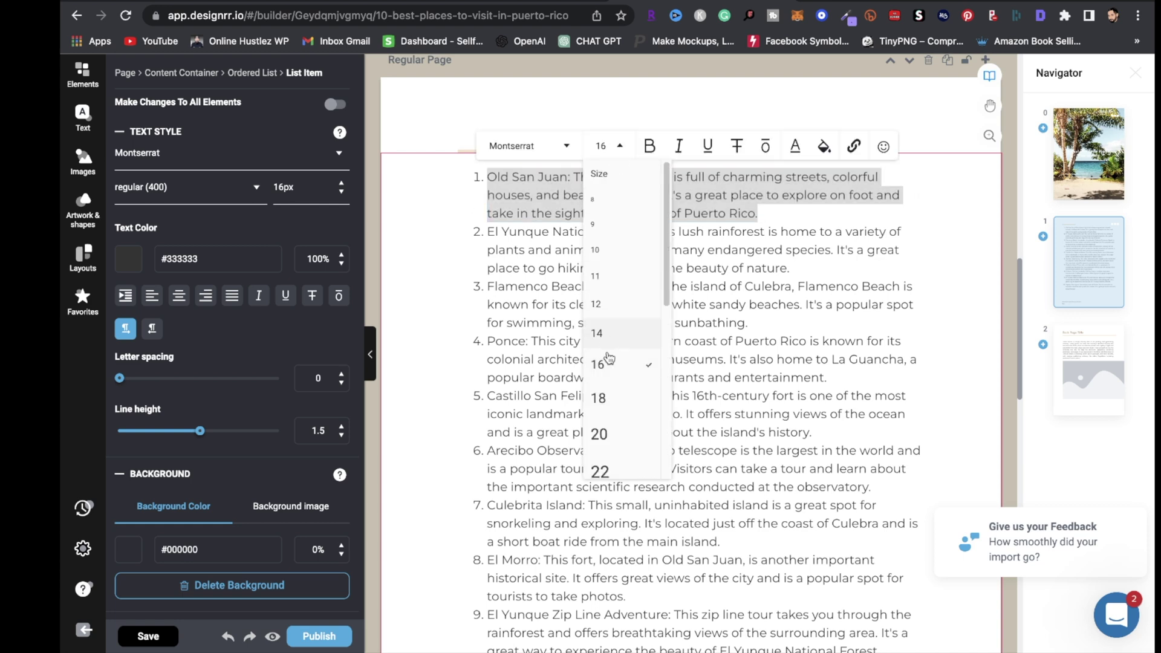
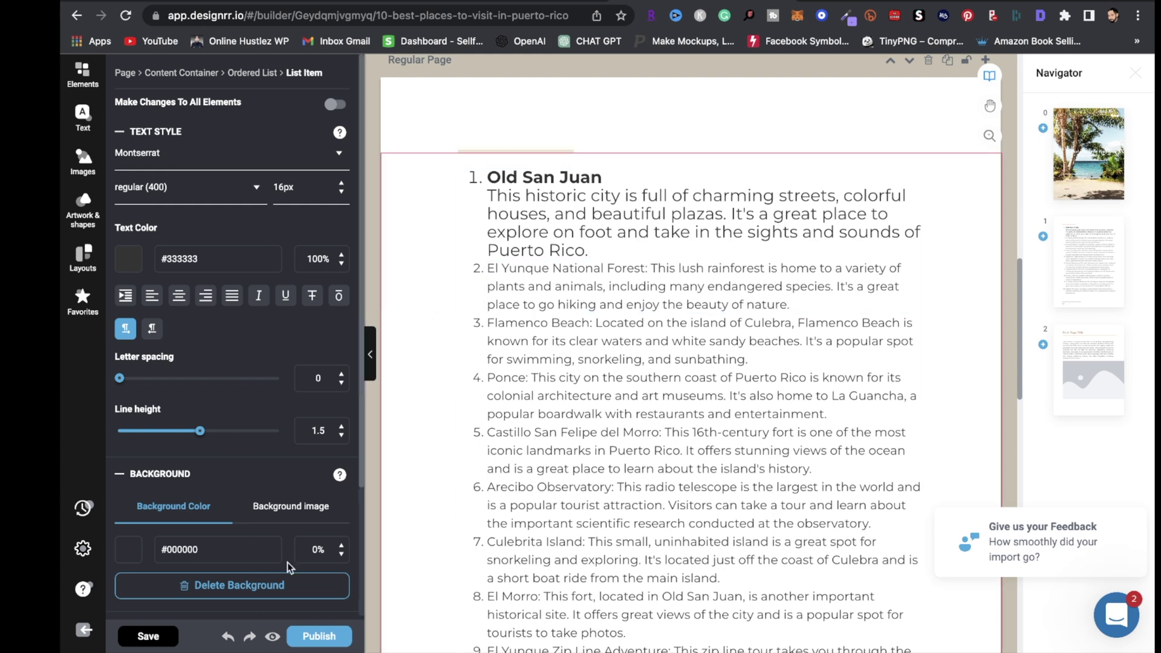
Open the Images panel to begin adding pictures to the Puerto Rico ebook
click(83, 158)
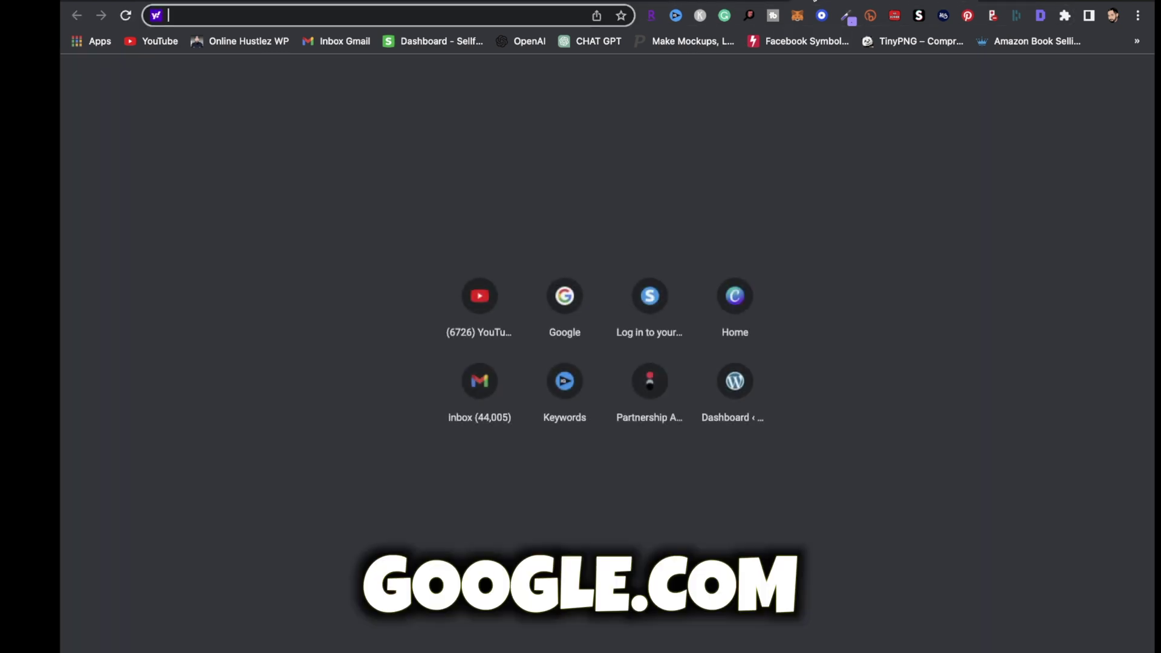
Search Google Images for 'old san juan', limited to Creative Commons licences
click(564, 297)
text(old san juan)
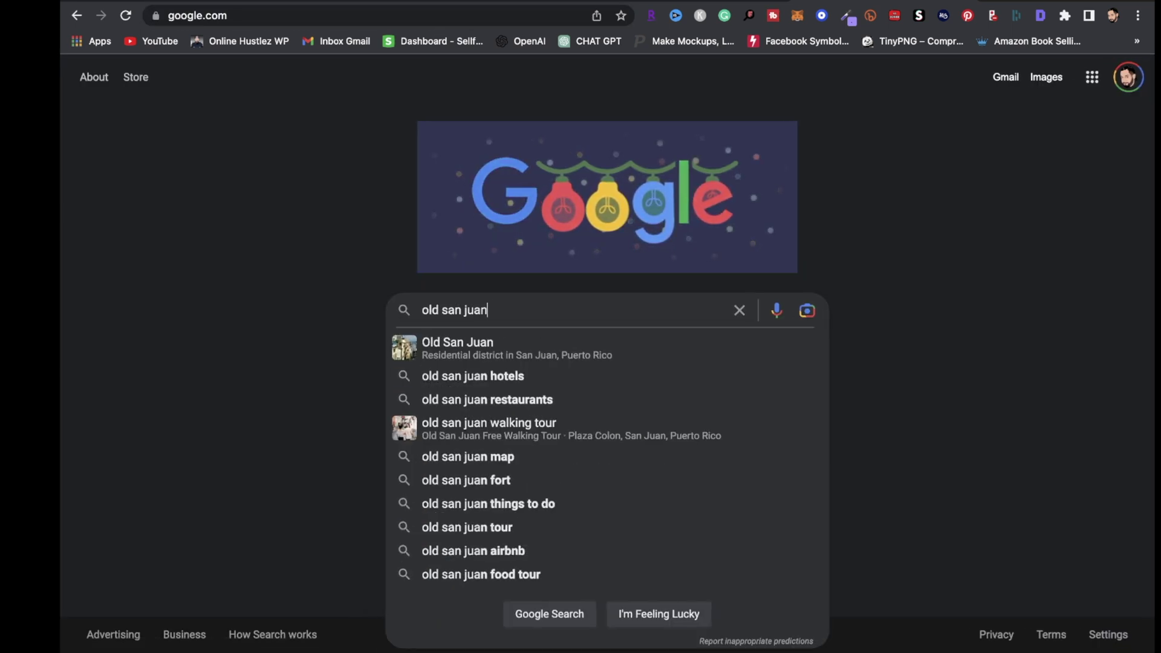
key(Return)
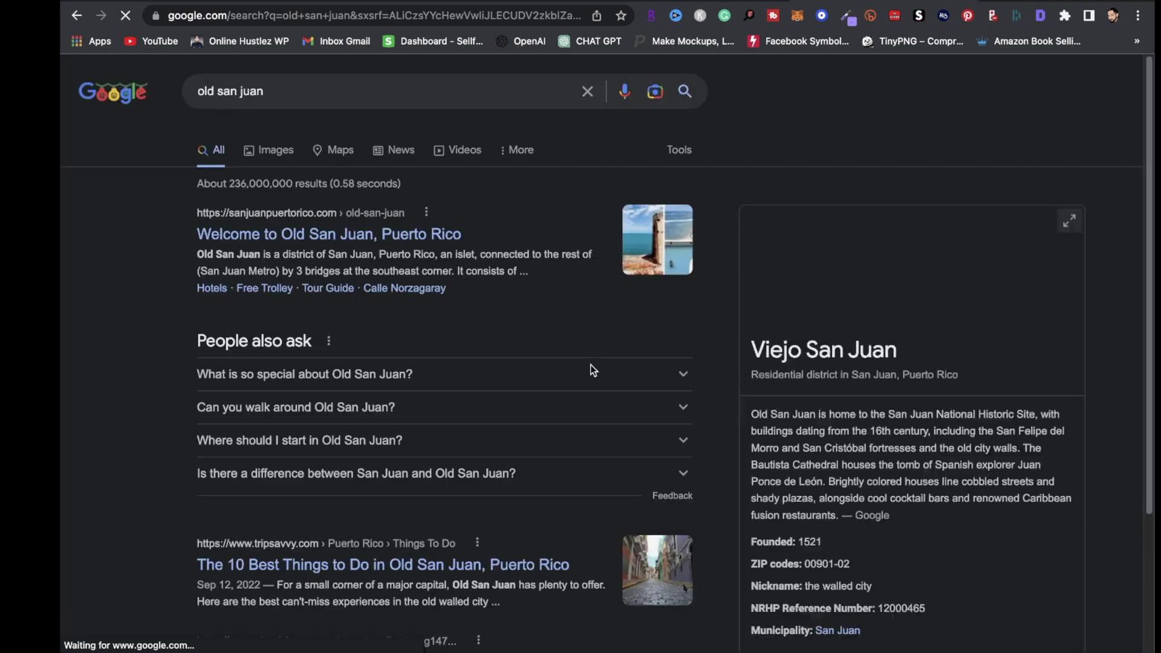
click(275, 151)
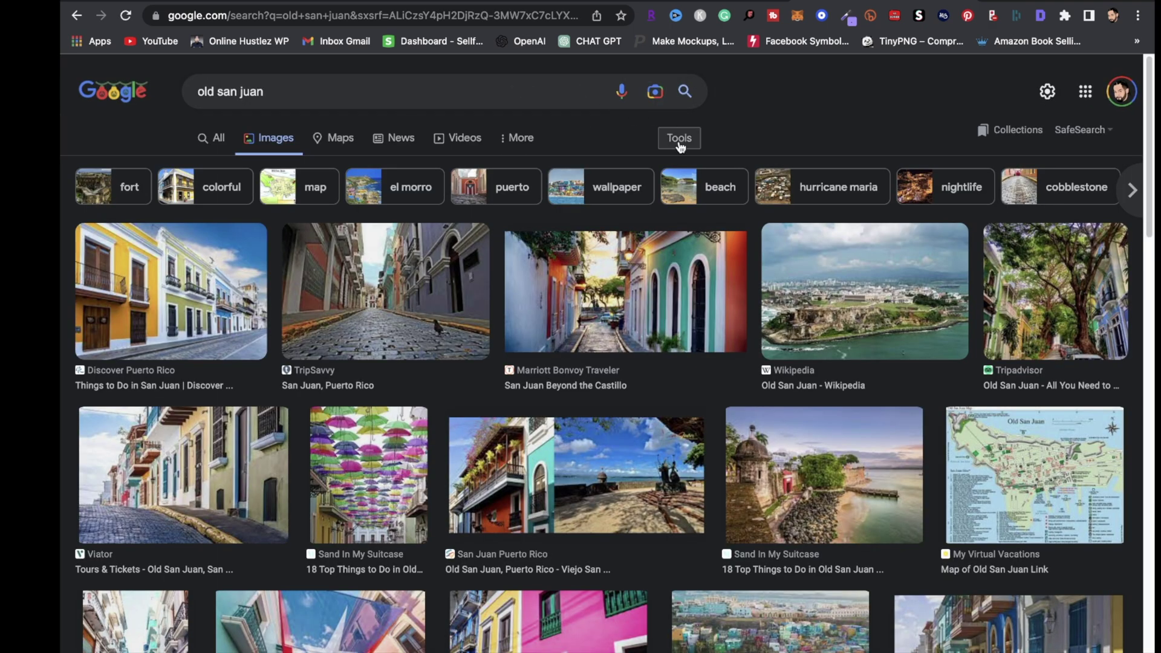
click(680, 139)
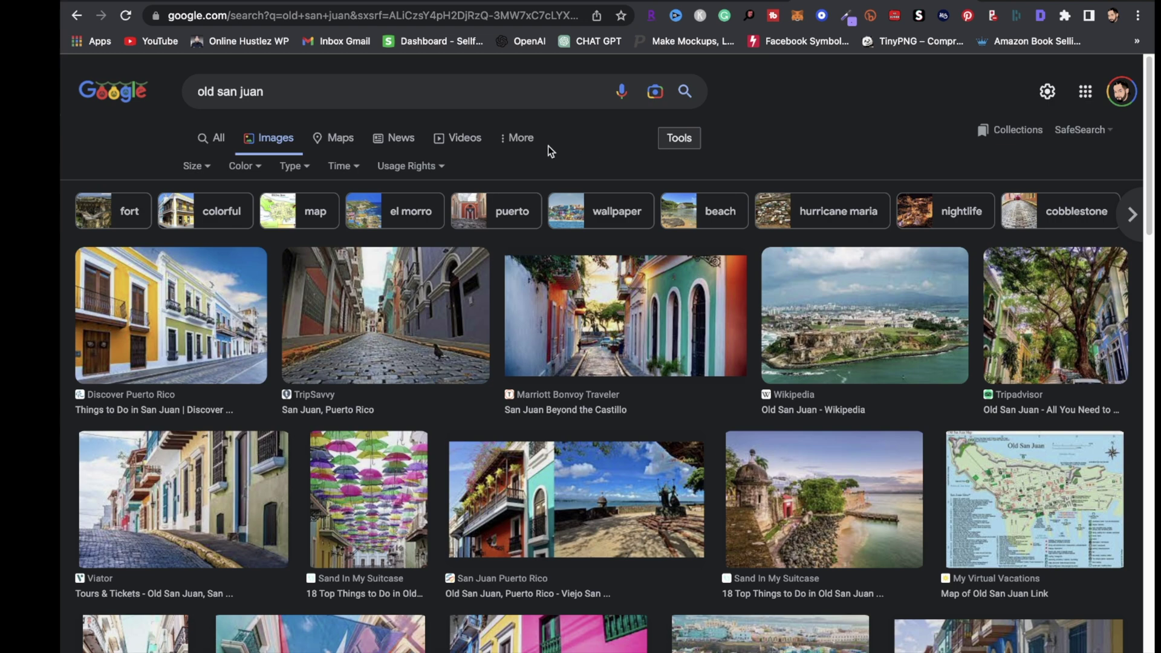
click(424, 167)
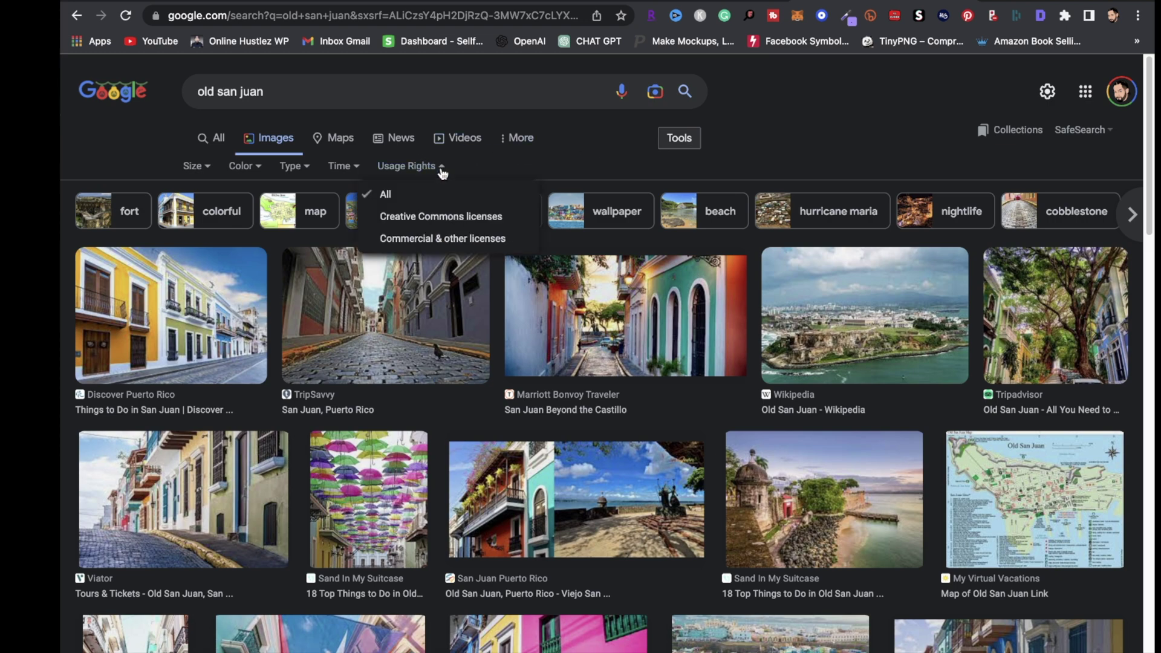
click(431, 221)
Save the colourful Store norske leksikon street photo of Old San Juan to Downloads
scroll(763, 381, down, 4)
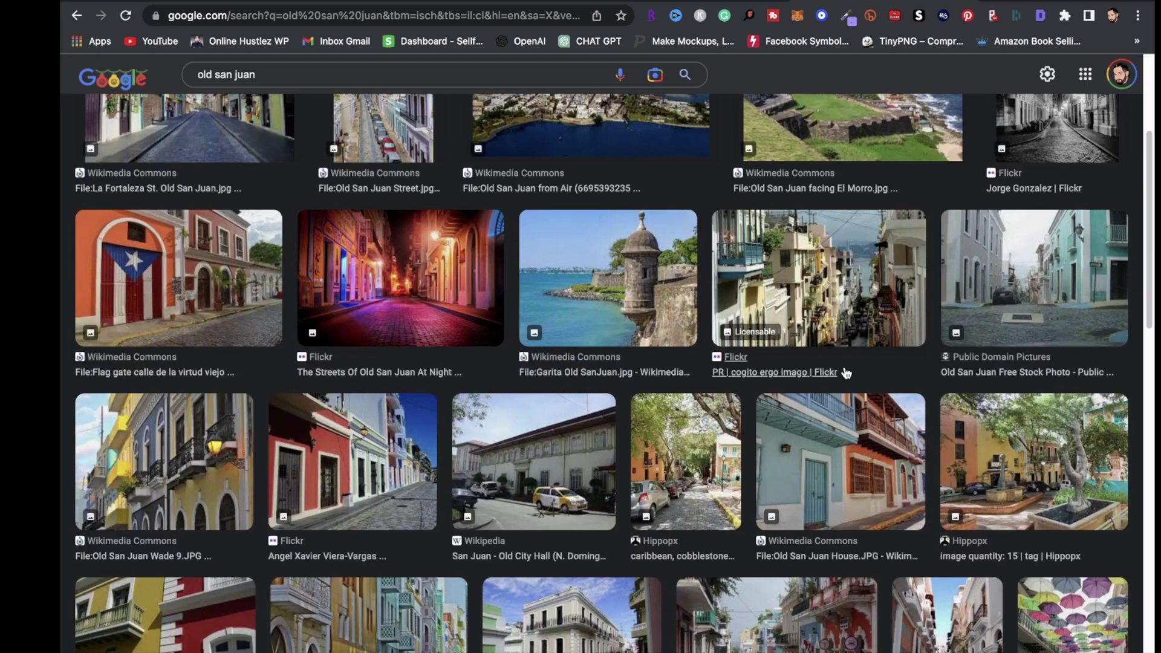
scroll(671, 477, down, 4)
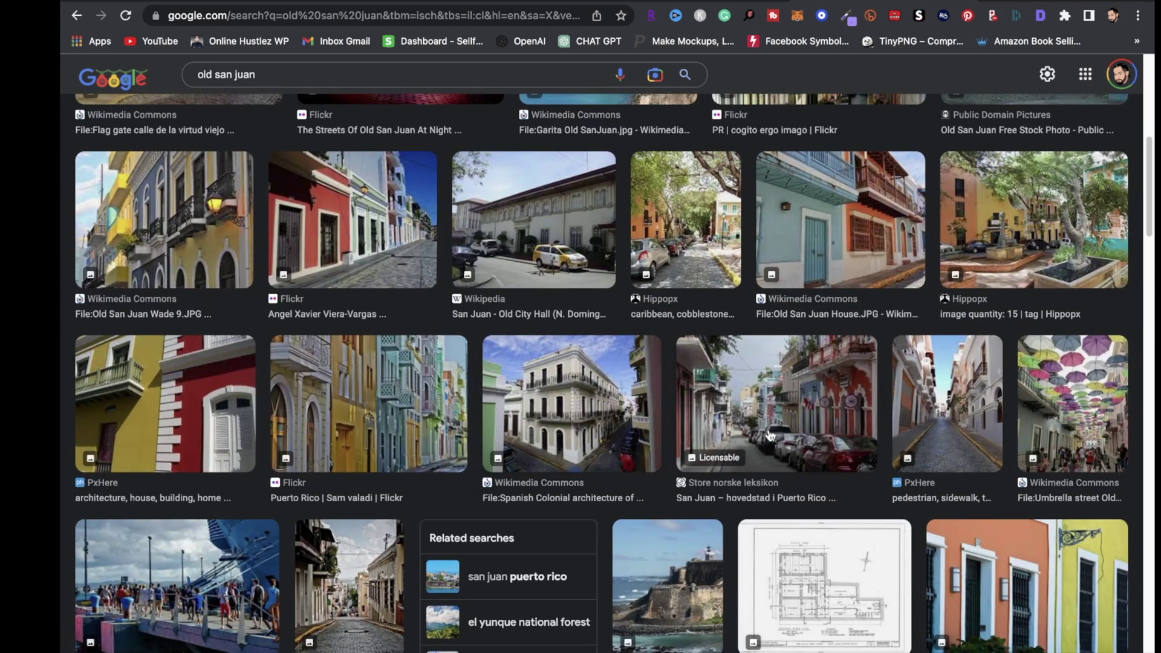
click(775, 412)
right_click(901, 261)
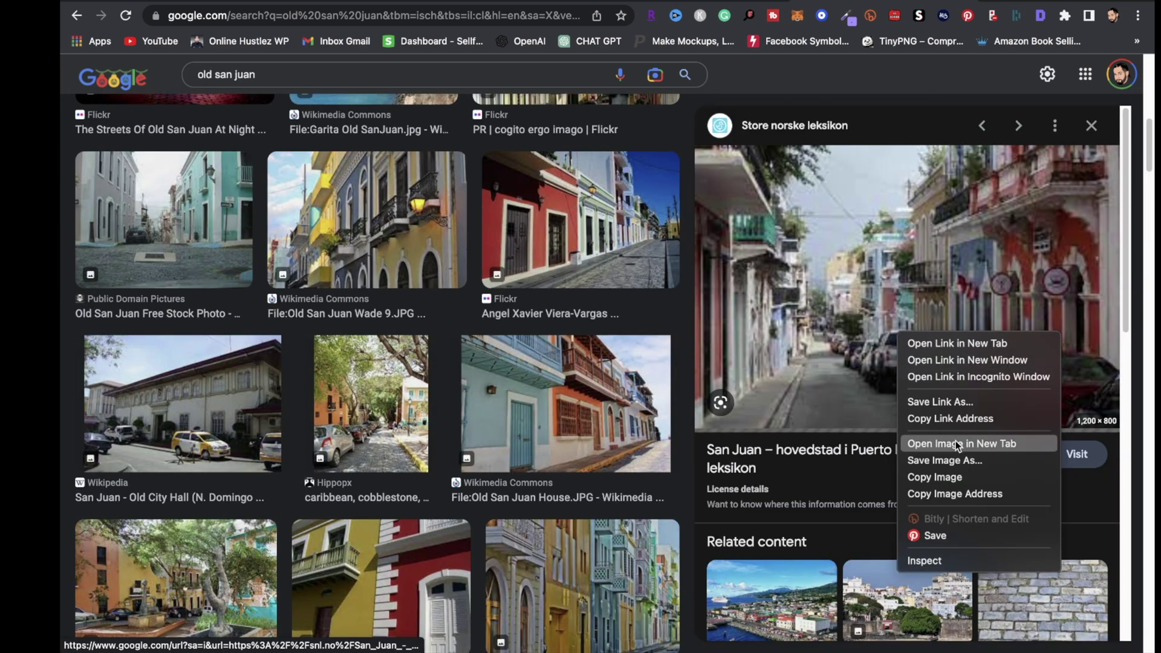
click(959, 458)
key(Return)
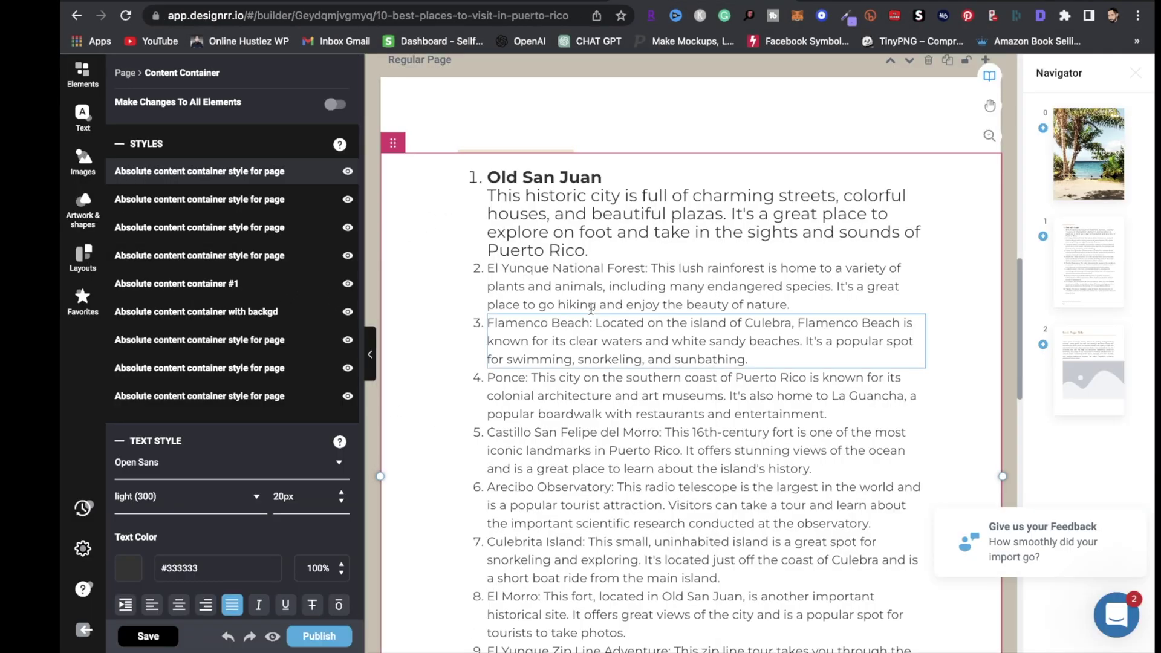
Upload download (1).jpeg to My Images in Designrr
click(83, 160)
click(303, 120)
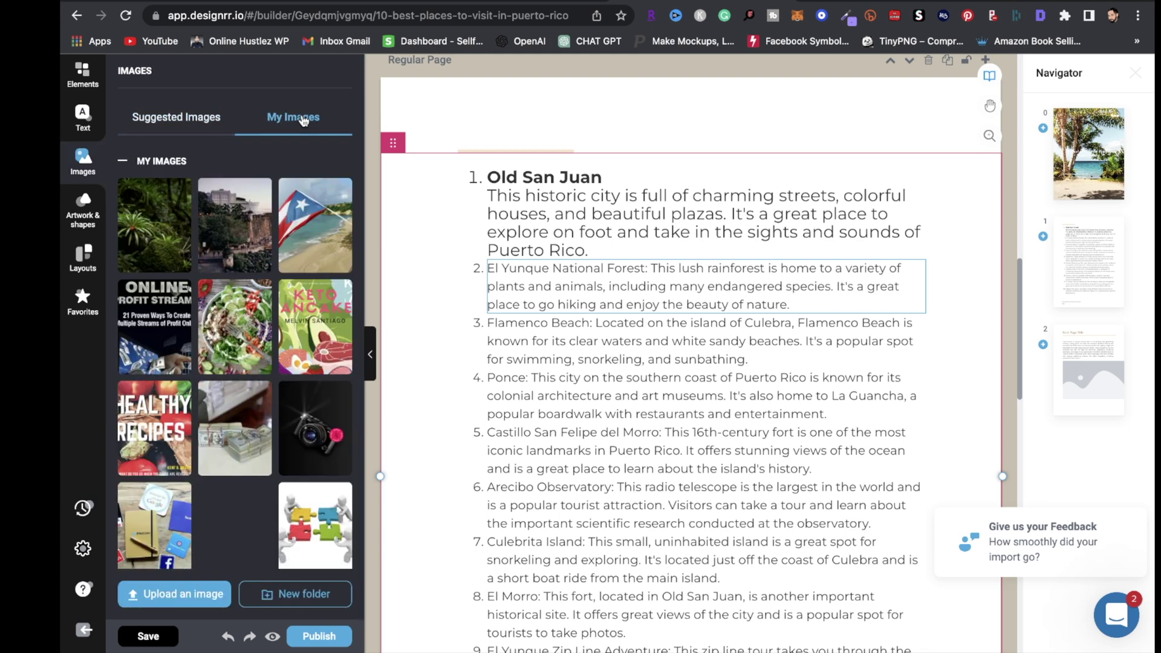
click(175, 598)
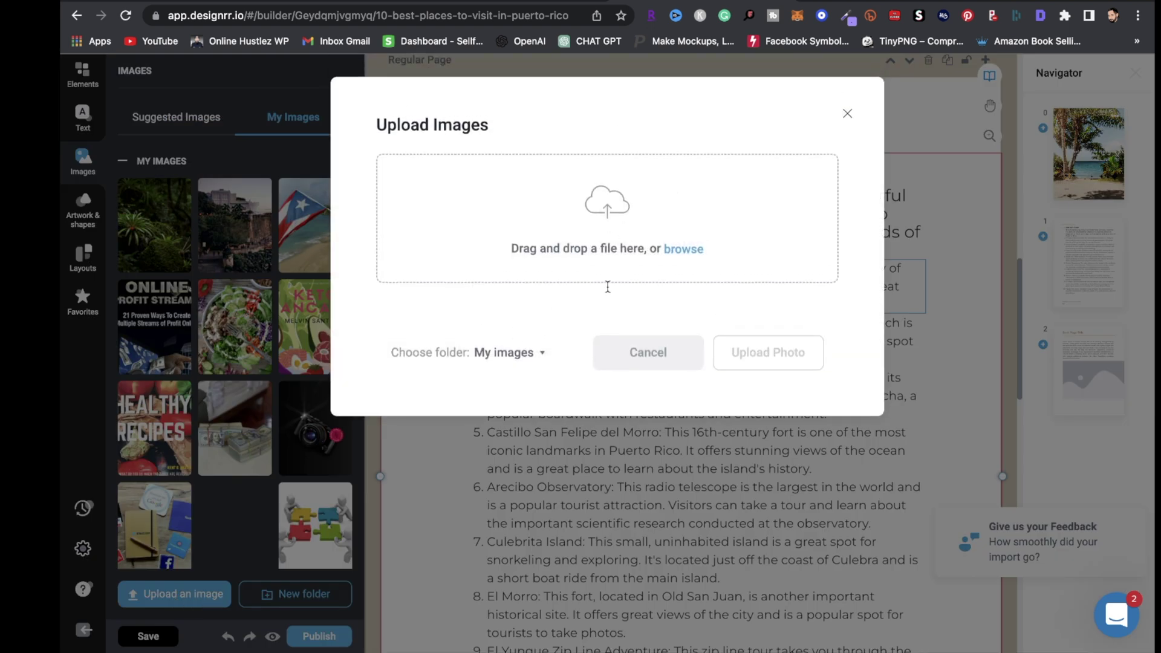
click(684, 254)
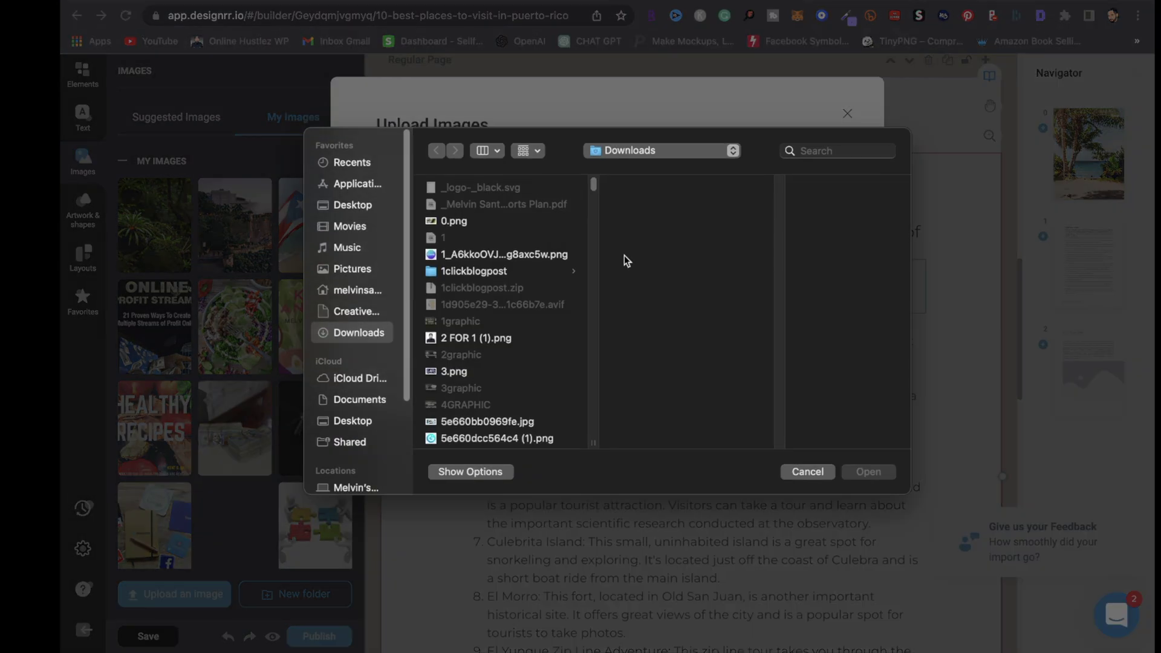
click(867, 472)
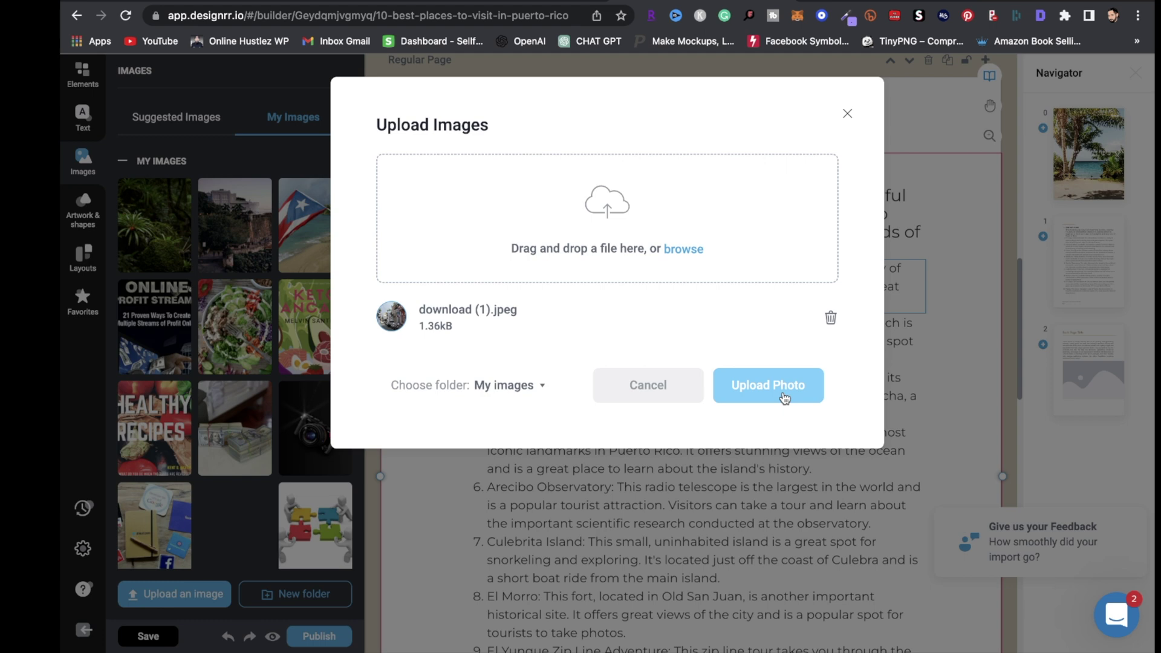
click(784, 398)
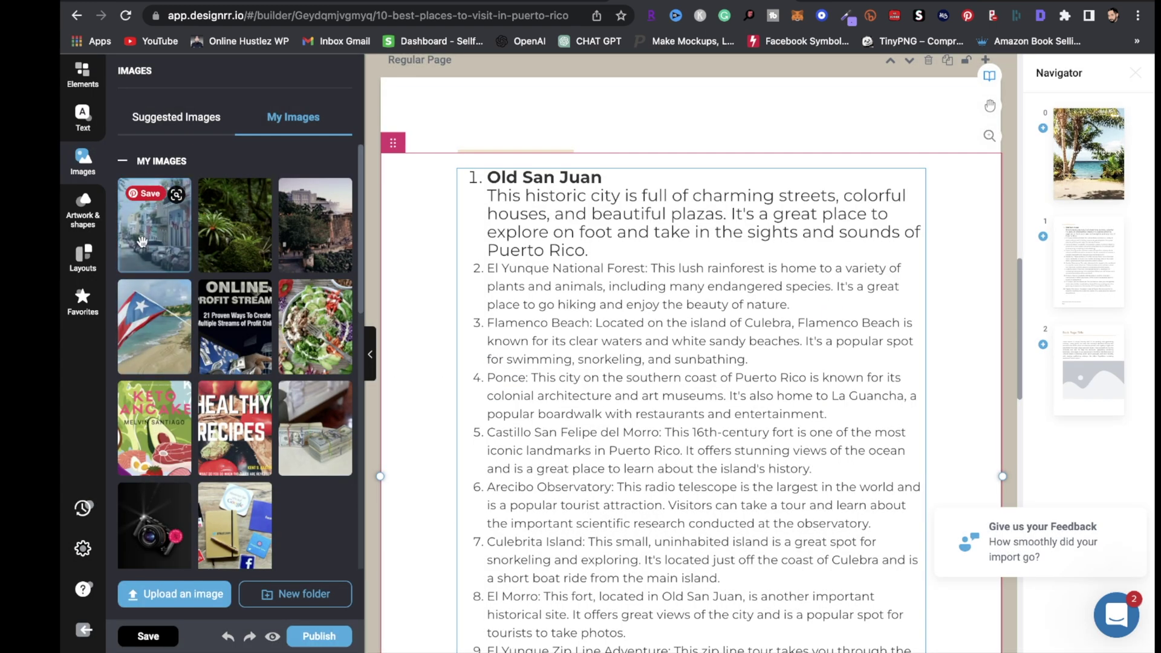
Place the Old San Juan photo below the first entry's description
drag(160, 244, 667, 211)
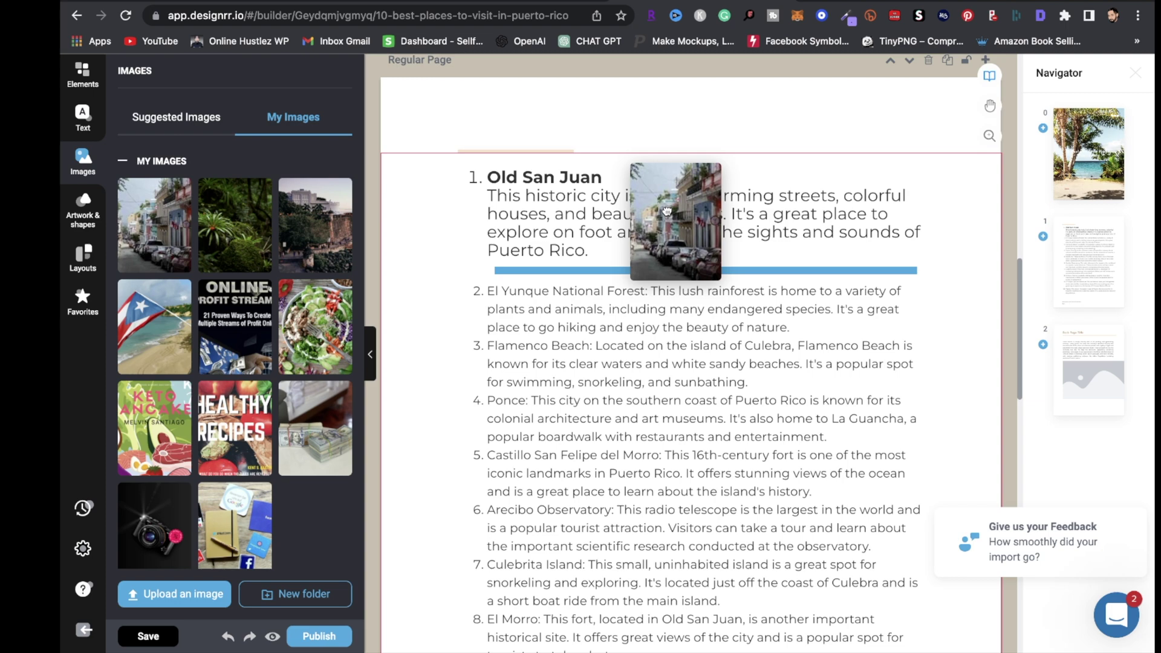
drag(667, 211, 668, 213)
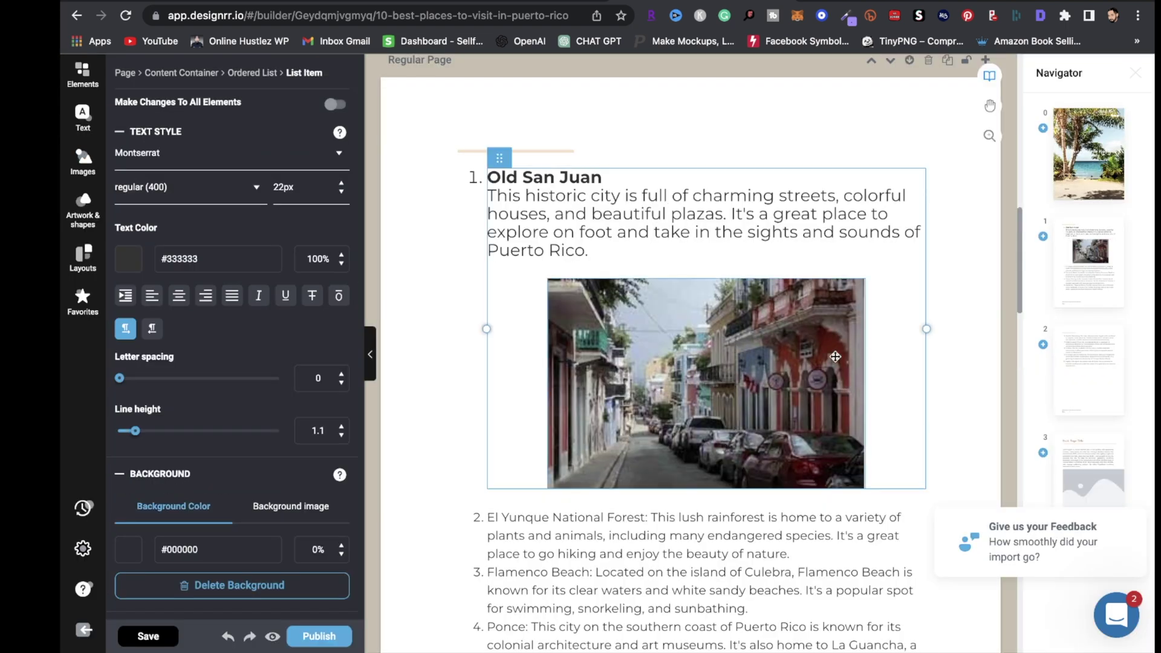
click(621, 473)
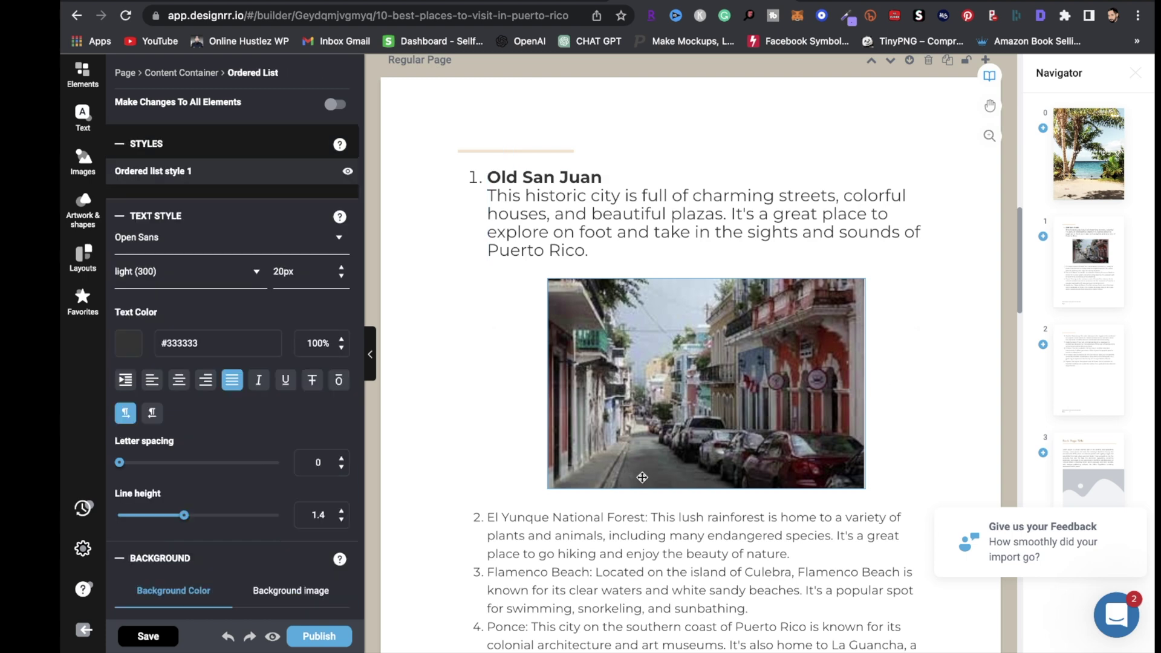
Make 'El Yunque National Forest' a bold heading above its description, with the entry text at size 22
click(653, 518)
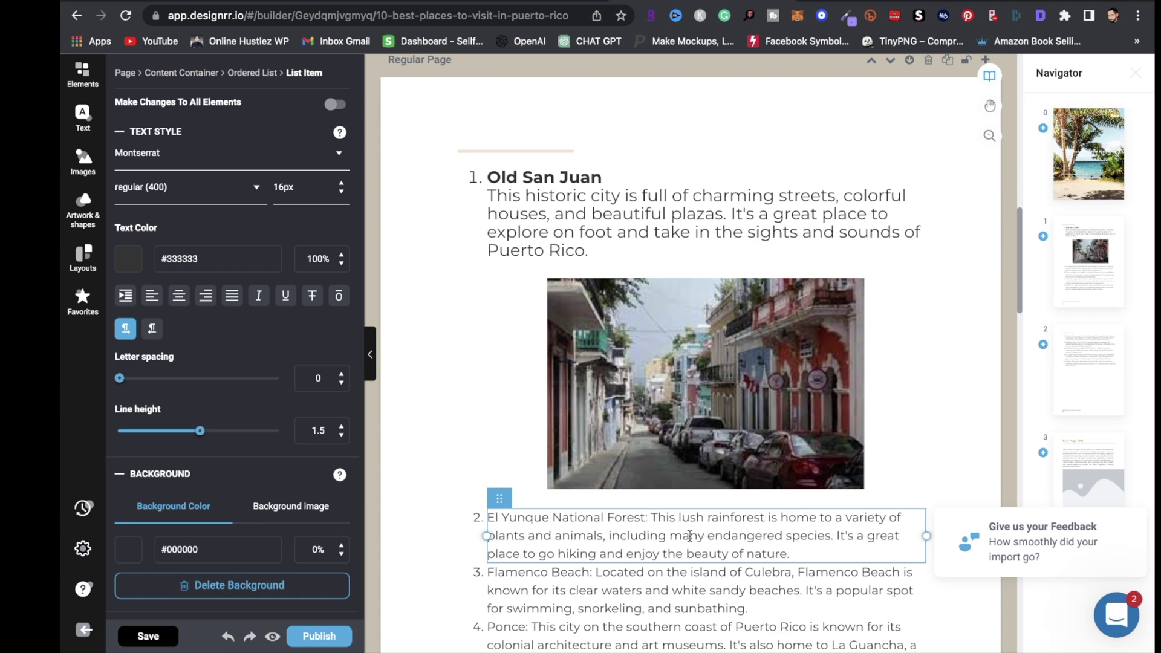
key(BackSpace)
key(BackSpace)
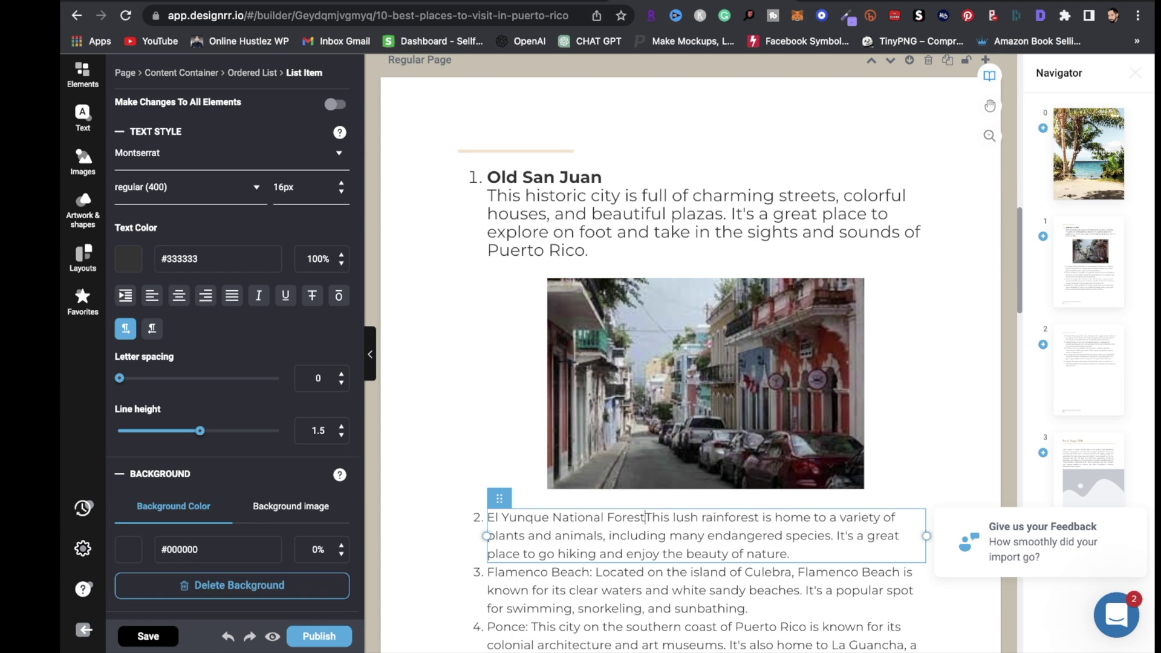
key(Return)
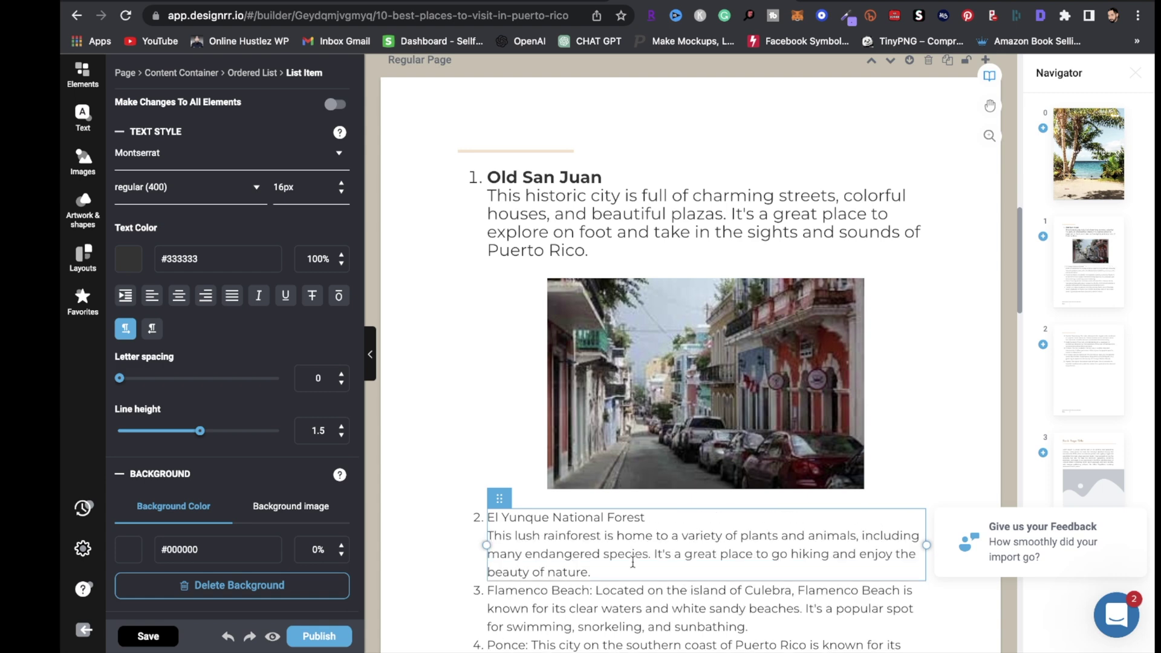
drag(603, 571, 495, 514)
click(601, 477)
click(614, 591)
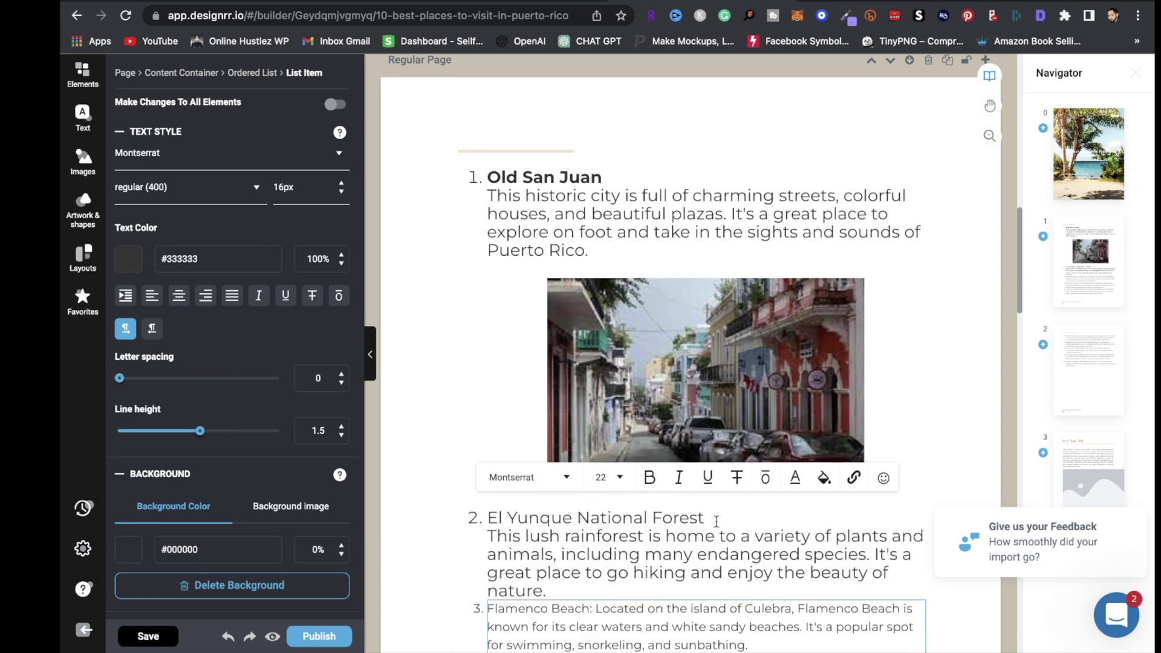
scroll(695, 461, down, 1)
drag(695, 460, 483, 469)
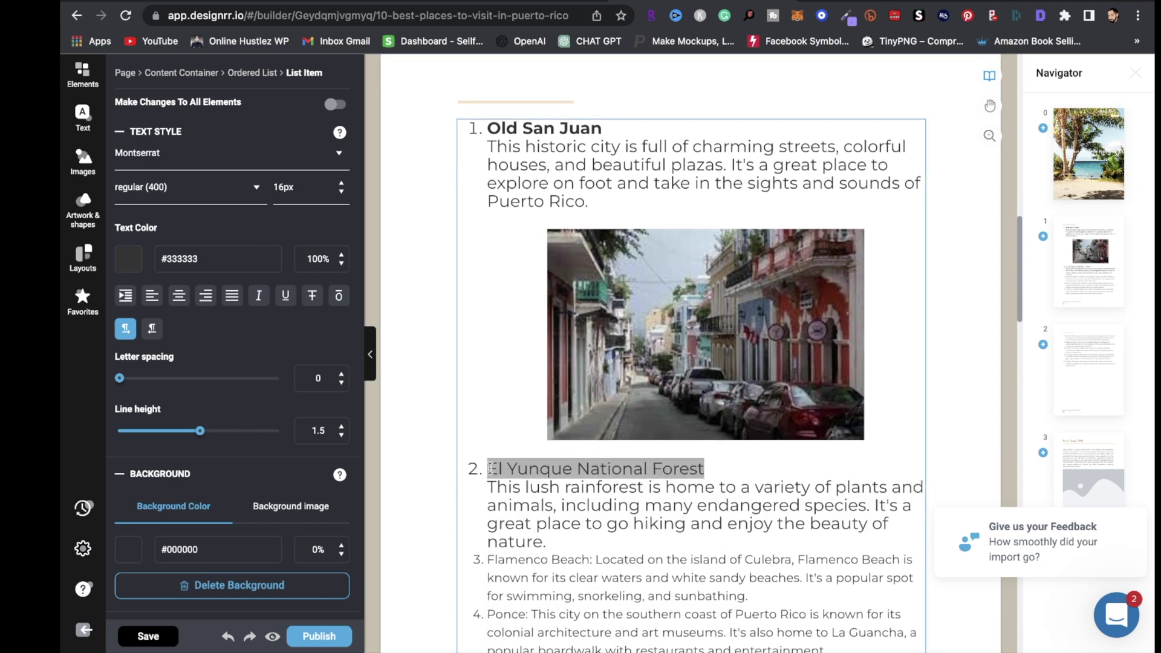
click(650, 434)
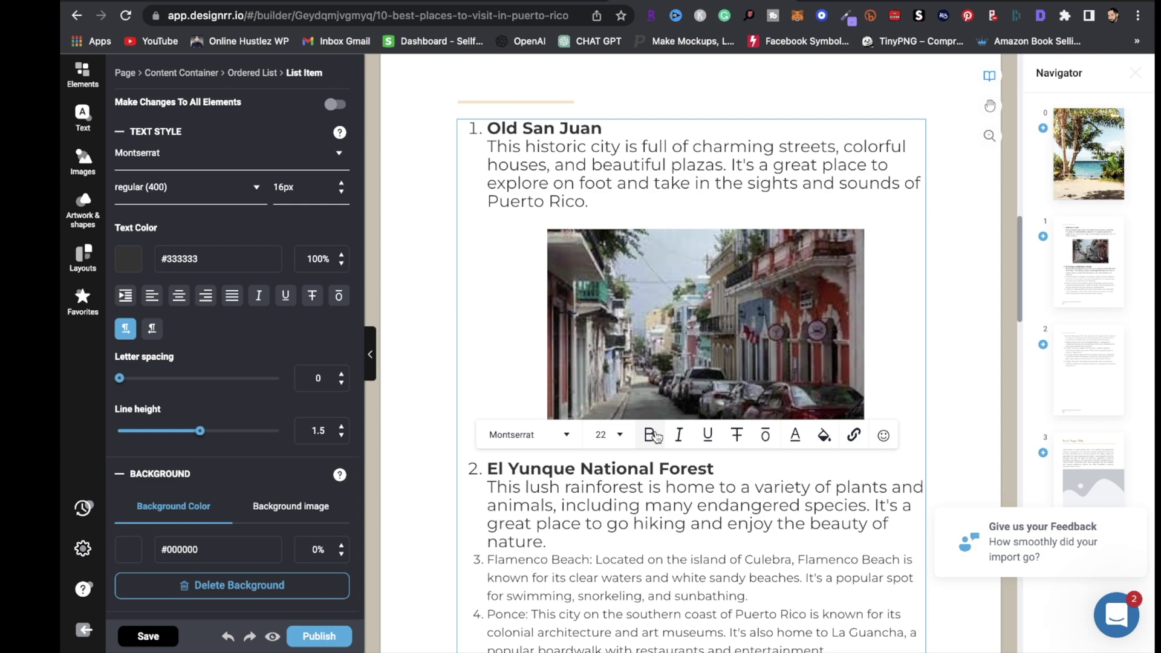
Search Google Images for the copied 'El Yunque National Forest' heading
click(496, 453)
key(ctrl+c)
click(959, 18)
click(260, 74)
key(ctrl+a)
key(ctrl+v)
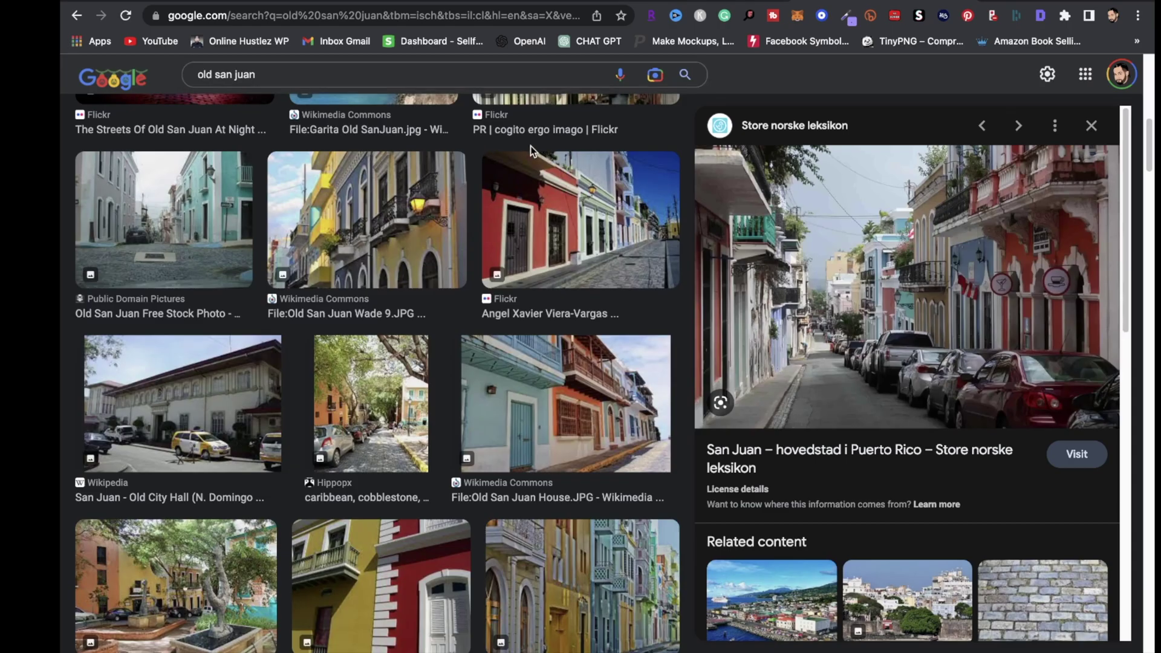
key(Return)
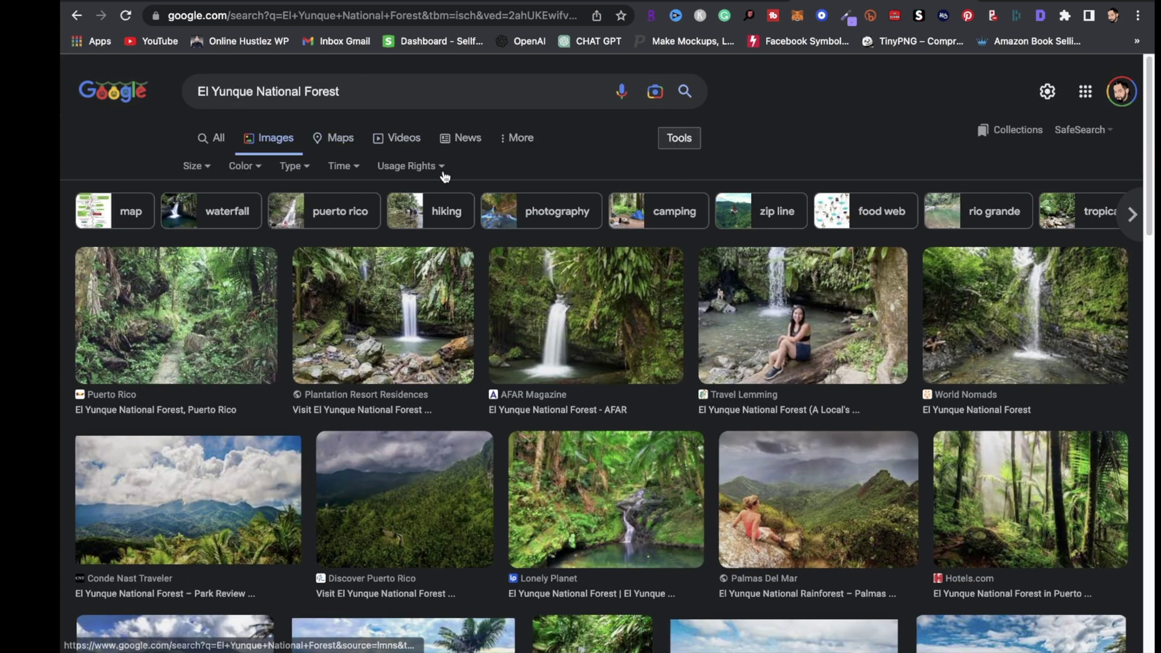
Filter El Yunque results to Creative Commons and save the Flickr rainforest photo
click(443, 171)
click(455, 219)
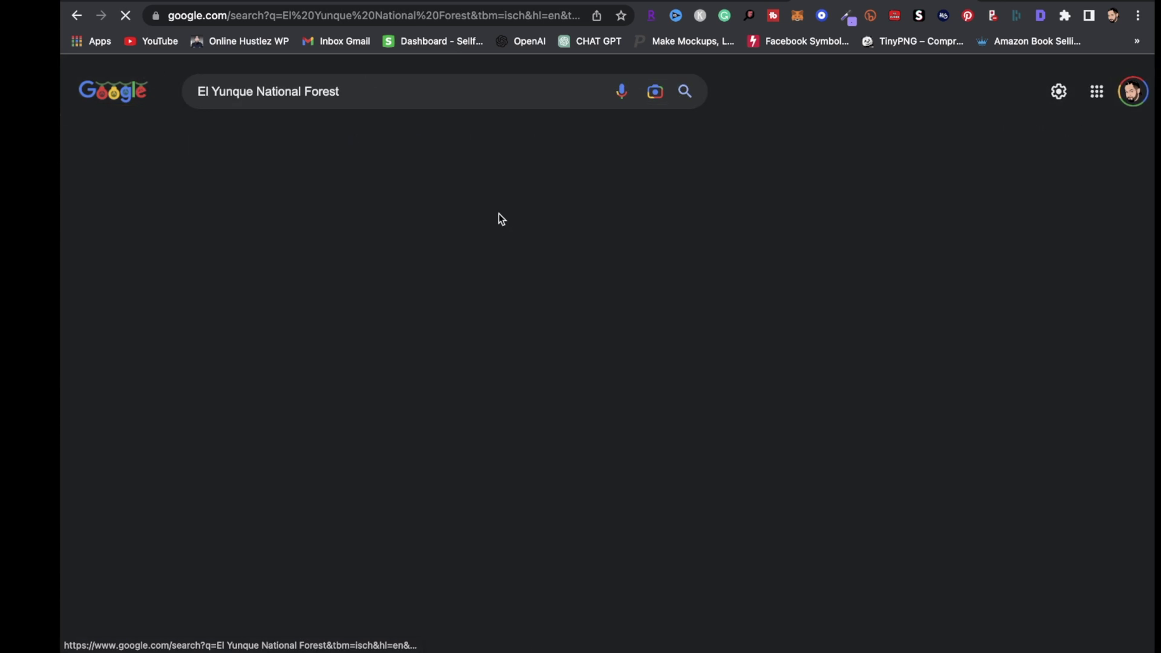
scroll(442, 536, down, 1)
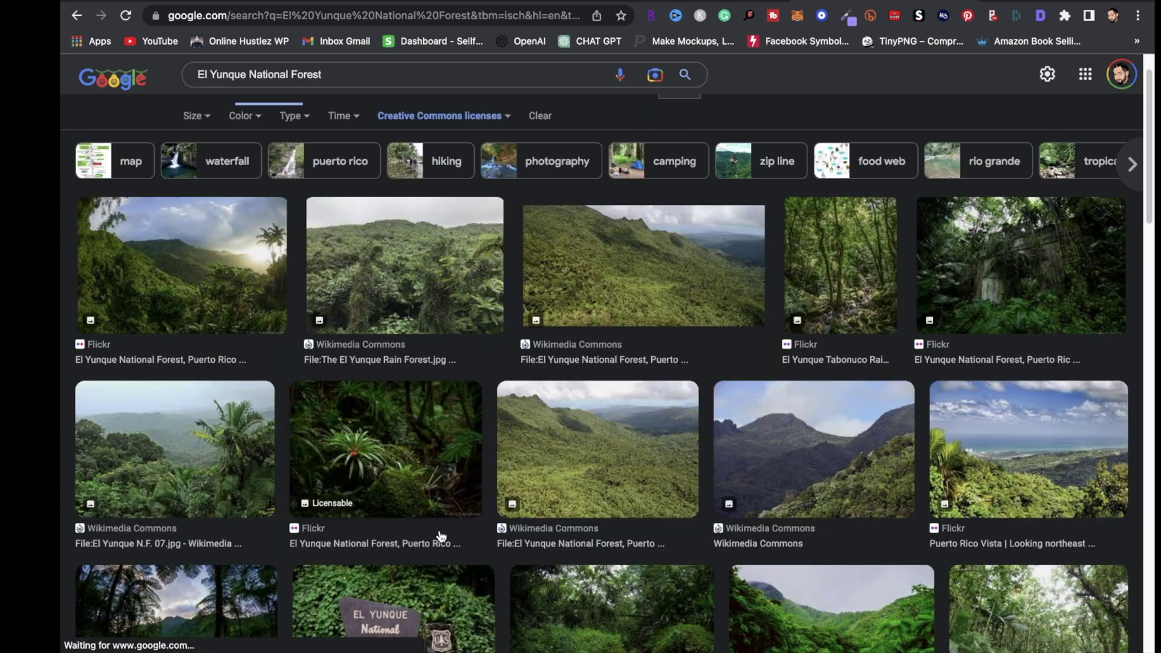
click(429, 437)
right_click(1021, 329)
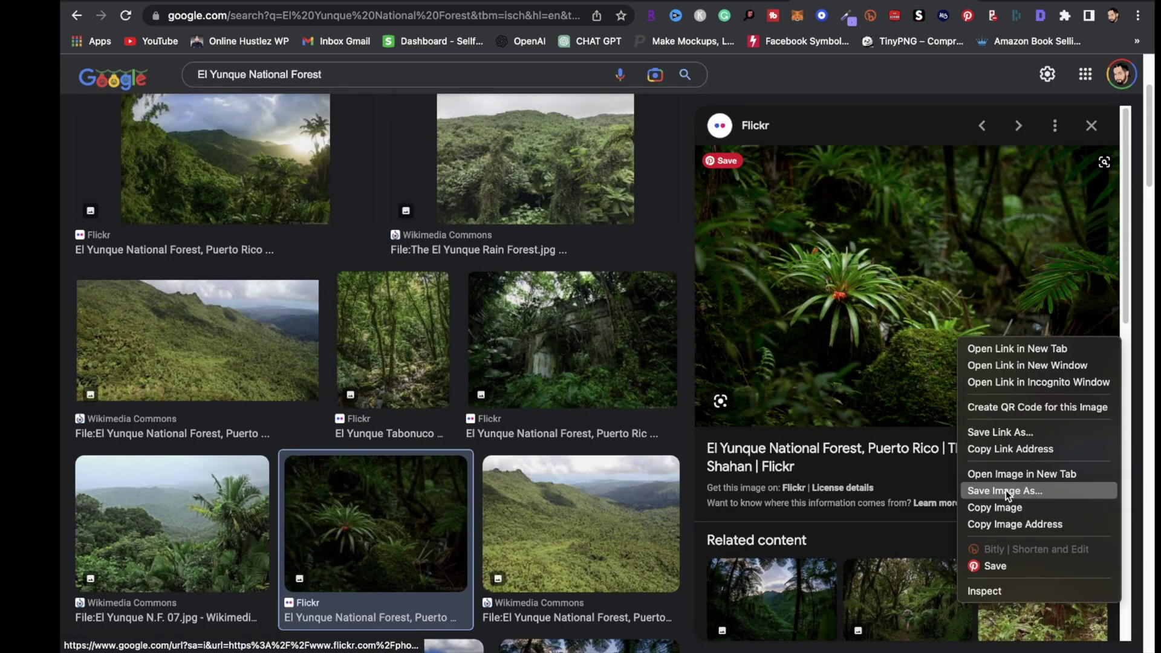
click(1006, 489)
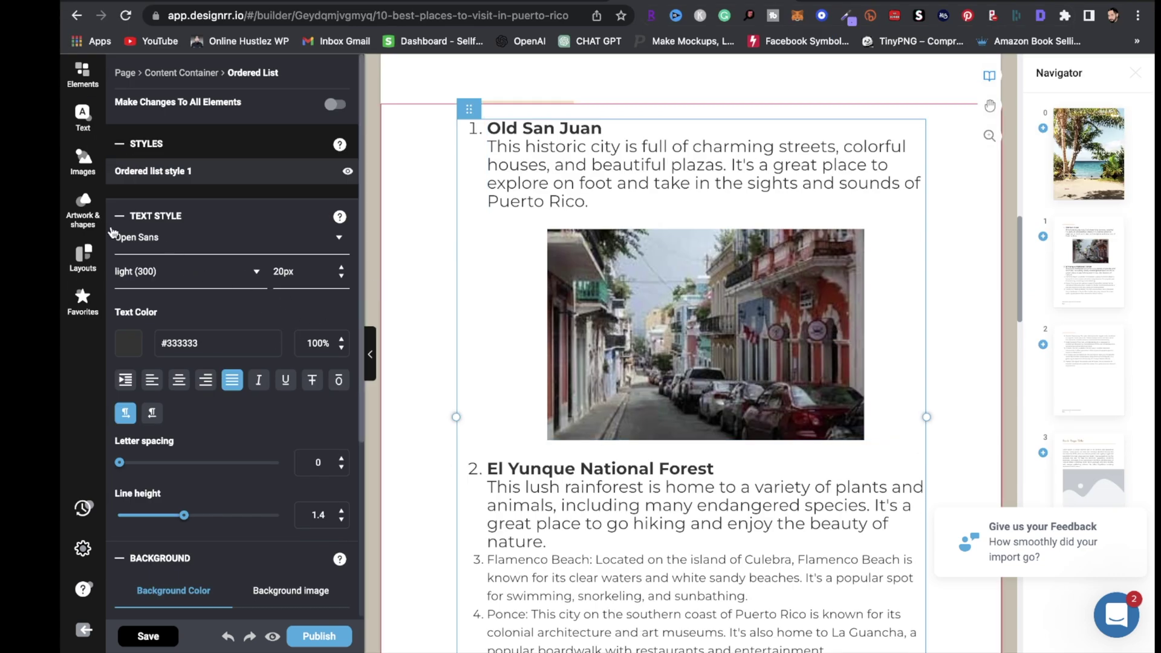
Upload the rainforest jpg from Recents to My Images in Designrr
click(92, 177)
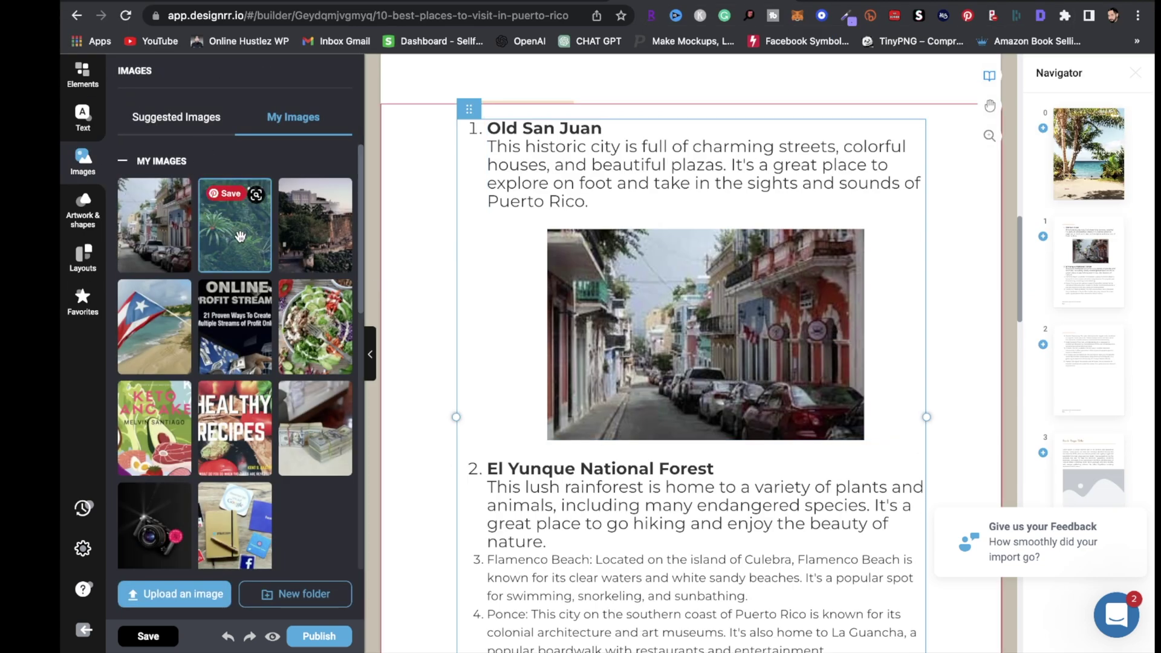
click(184, 600)
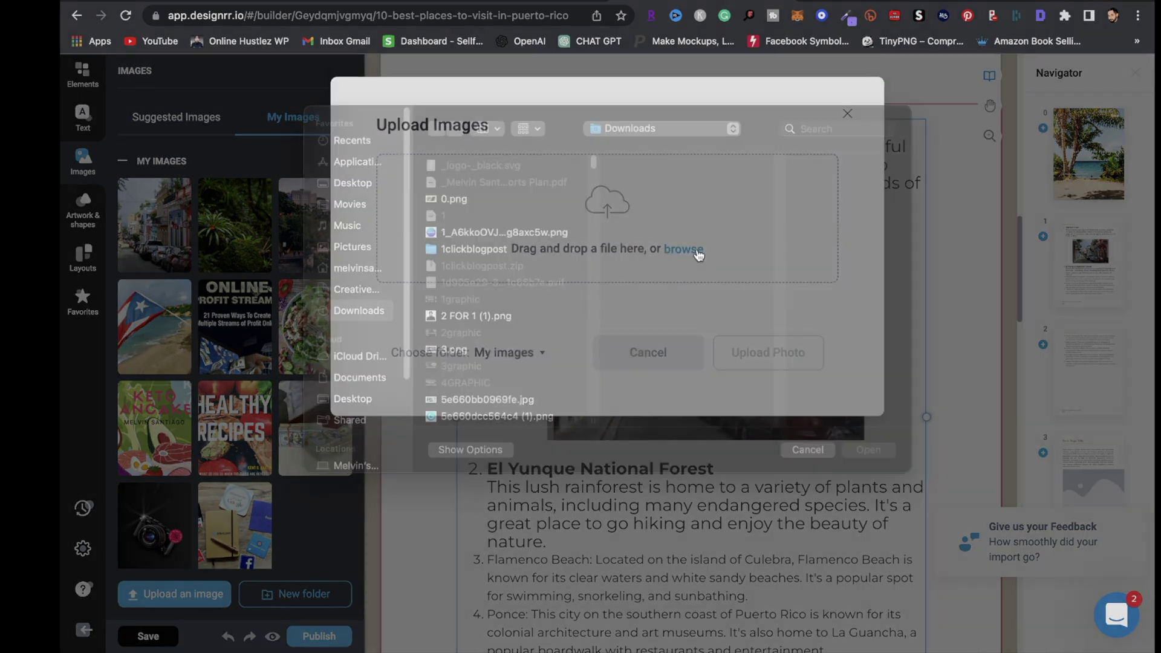
click(700, 252)
click(366, 163)
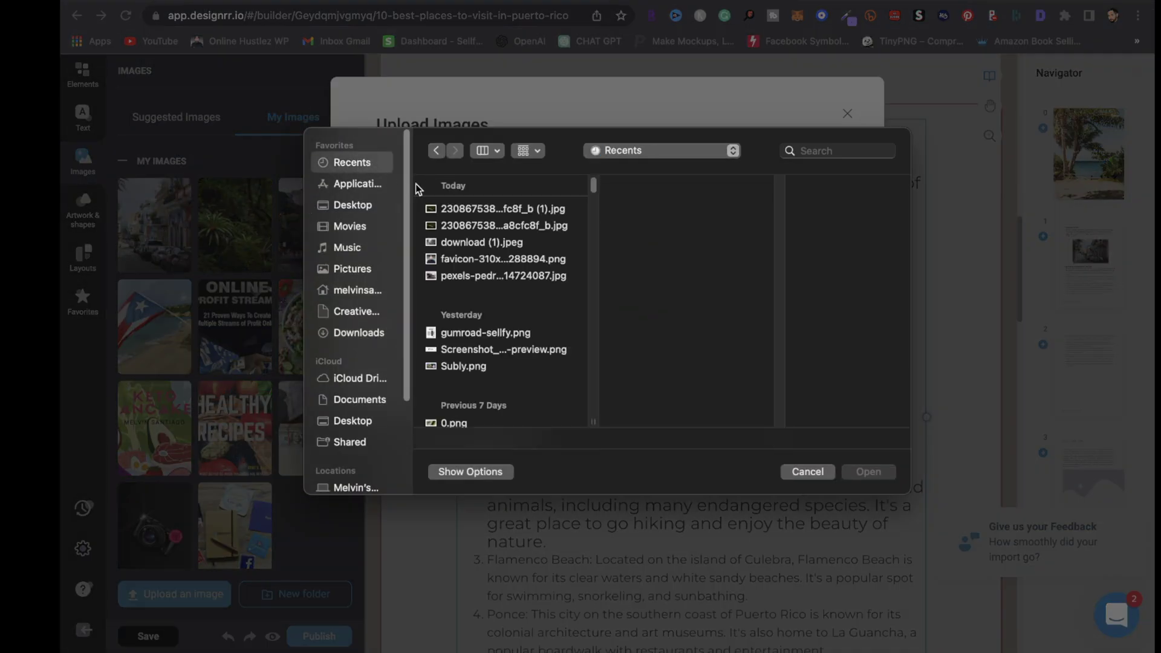
click(509, 227)
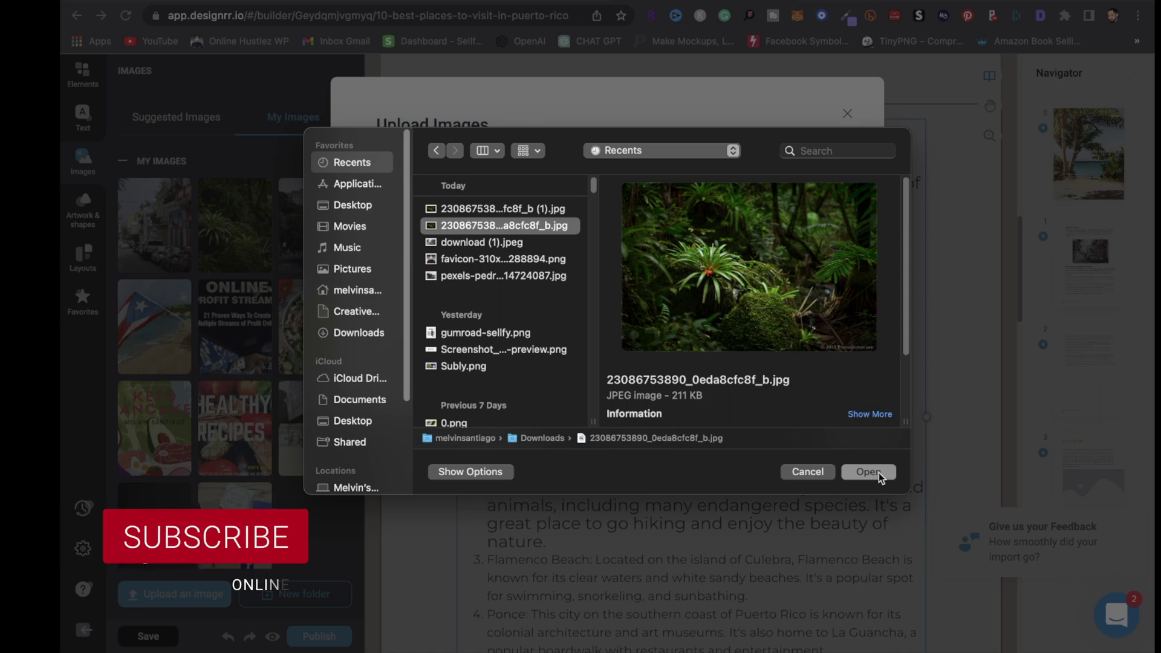
click(874, 472)
click(794, 390)
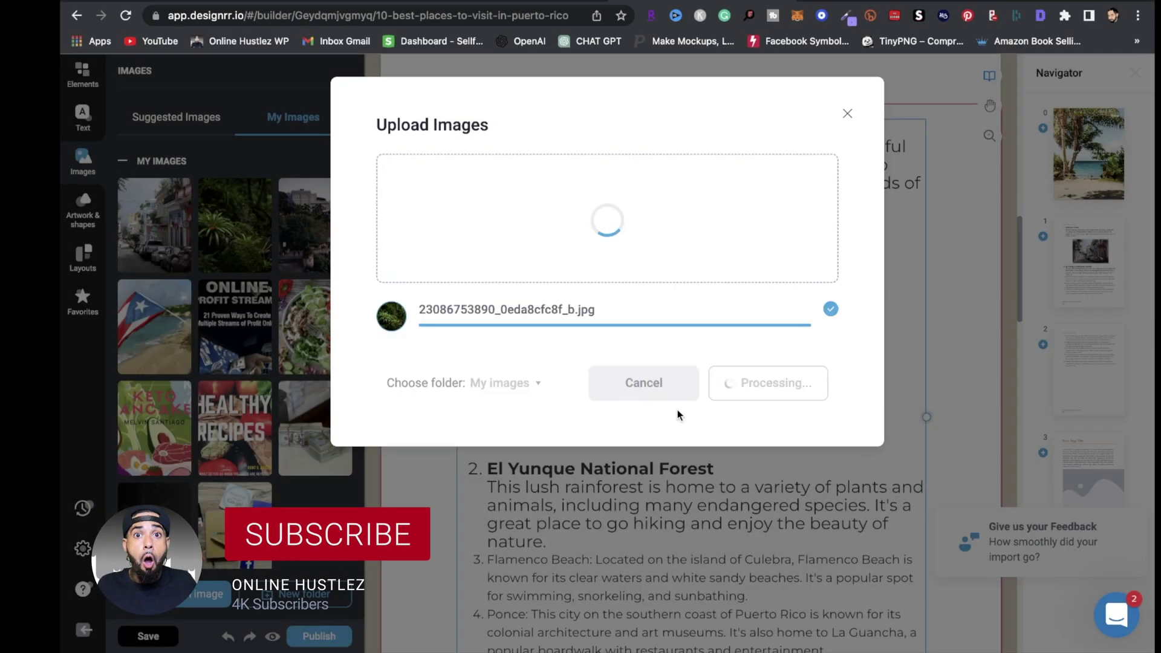
Place the rainforest photo under the El Yunque National Forest entry
drag(154, 225, 627, 535)
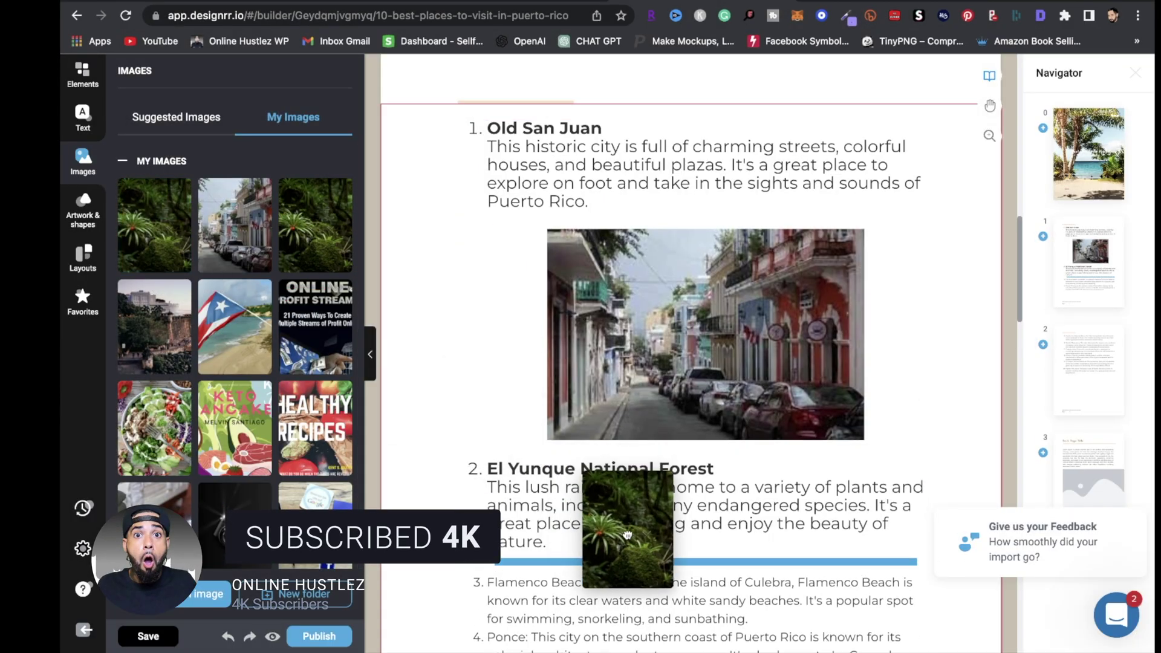
drag(627, 534, 629, 526)
scroll(812, 378, down, 5)
scroll(649, 324, up, 3)
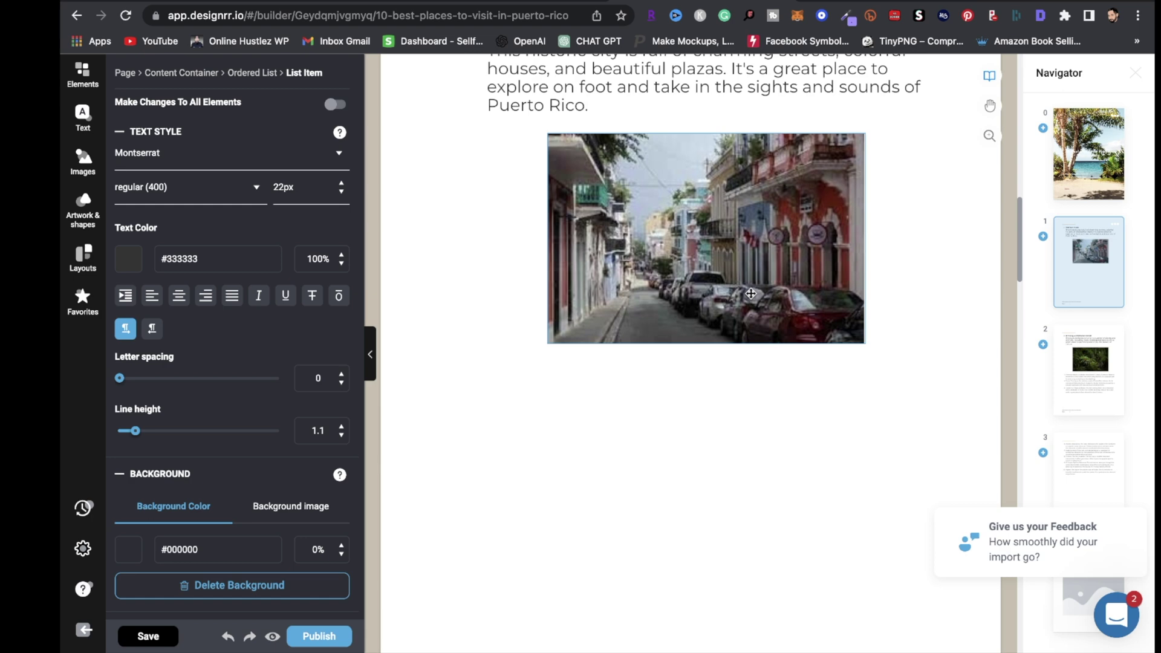
click(754, 264)
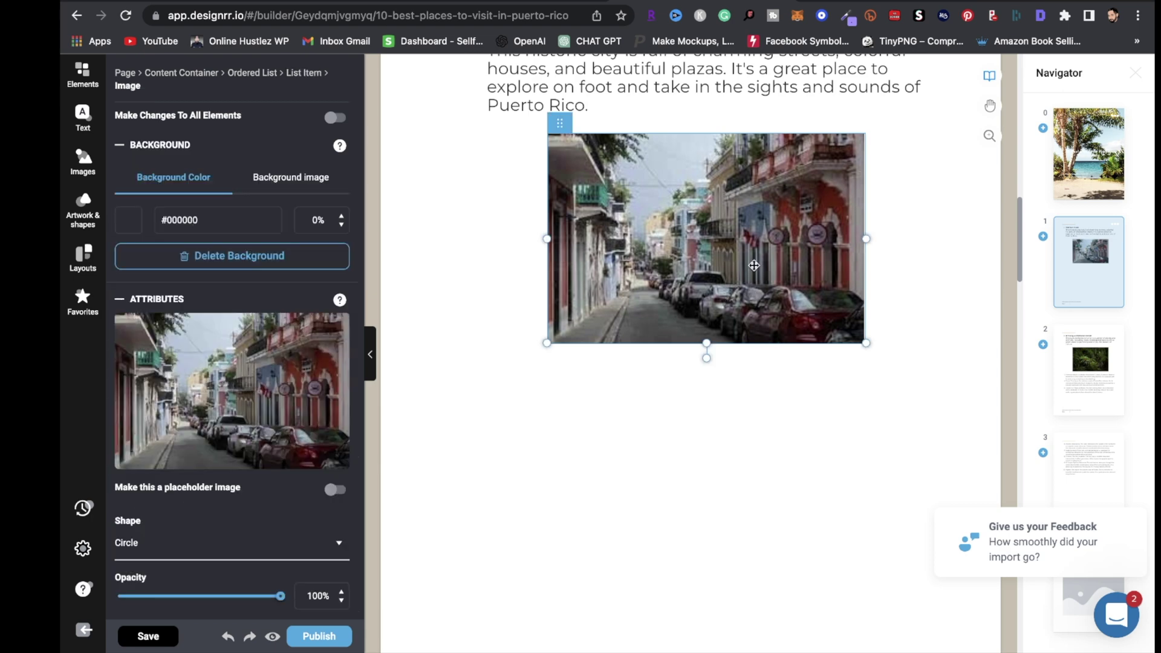
Stretch the street photo to fill the text column width, then review the pages
drag(546, 344, 411, 450)
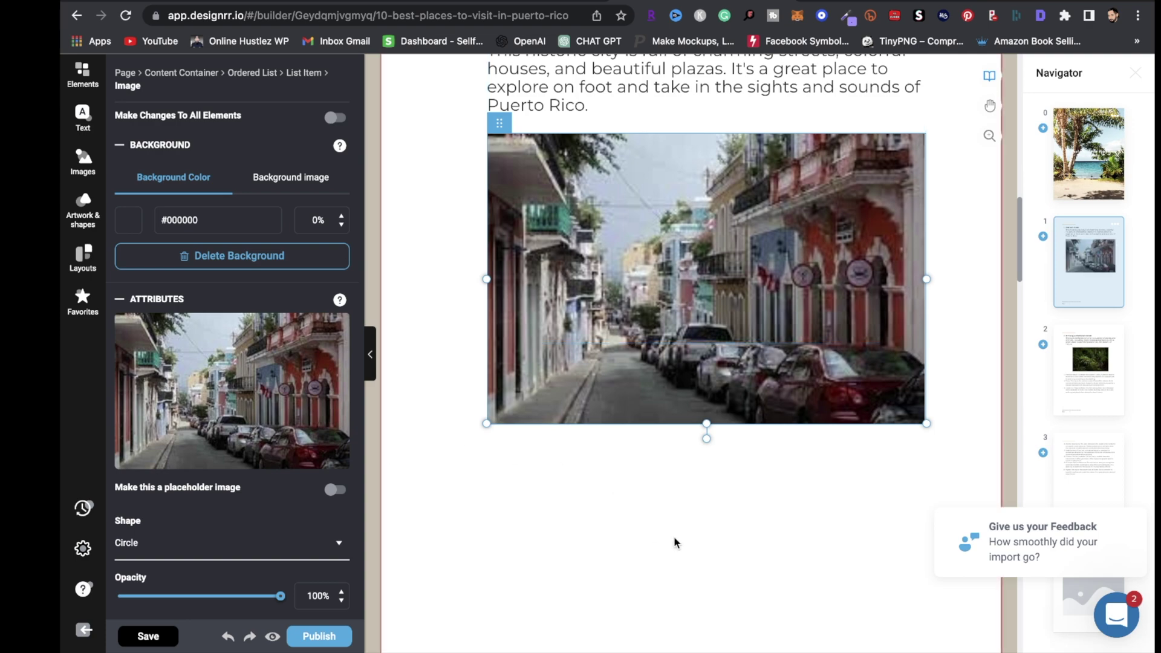
click(674, 542)
scroll(816, 404, up, 5)
scroll(809, 447, down, 3)
scroll(705, 497, down, 10)
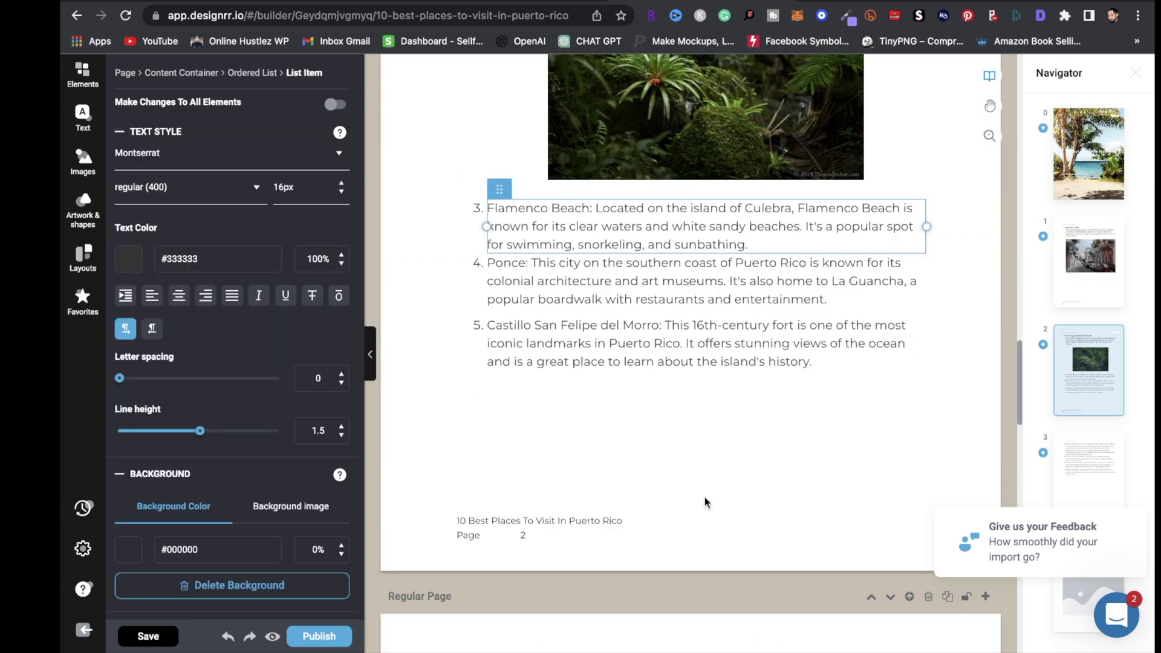
scroll(652, 424, down, 10)
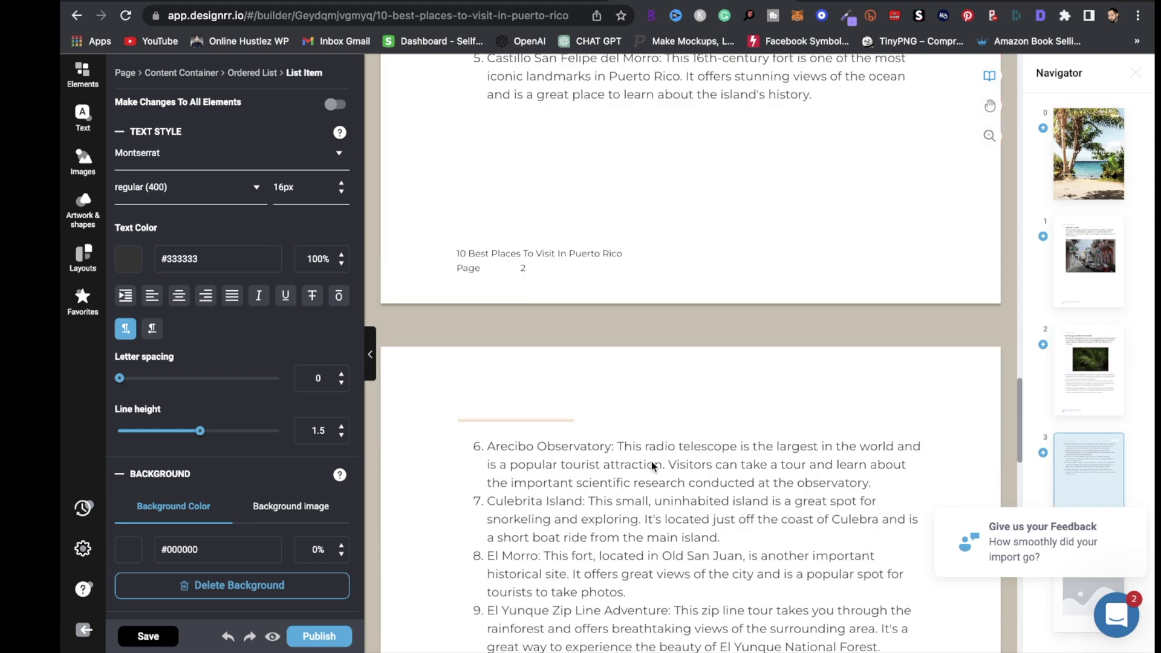
scroll(635, 460, up, 10)
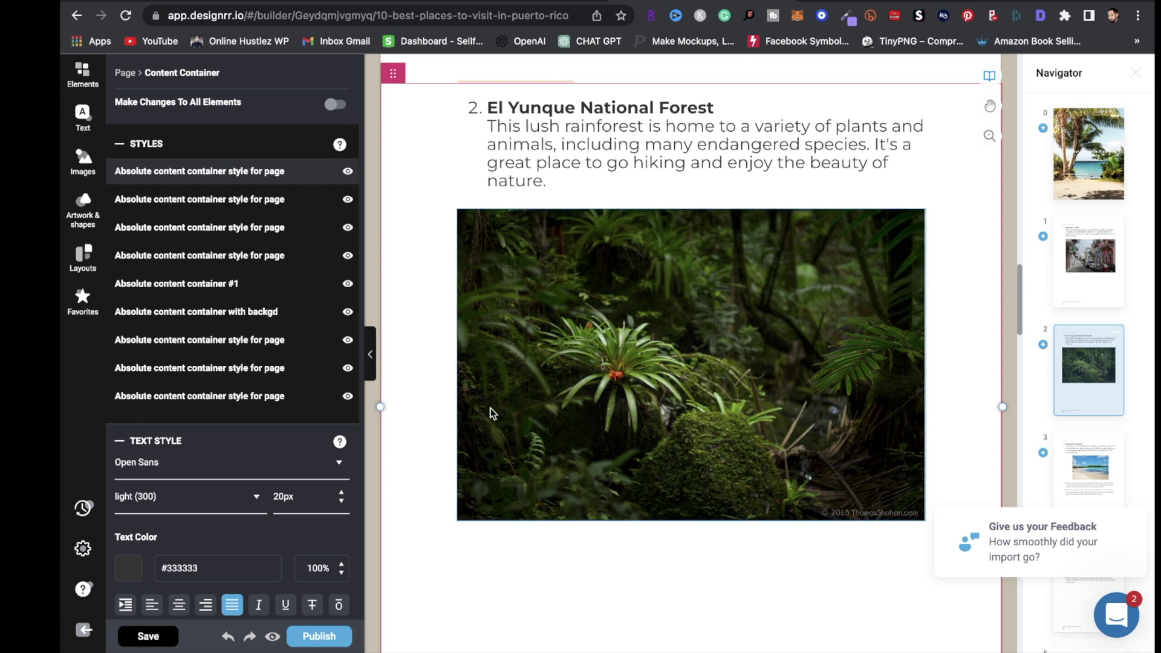
scroll(491, 409, down, 3)
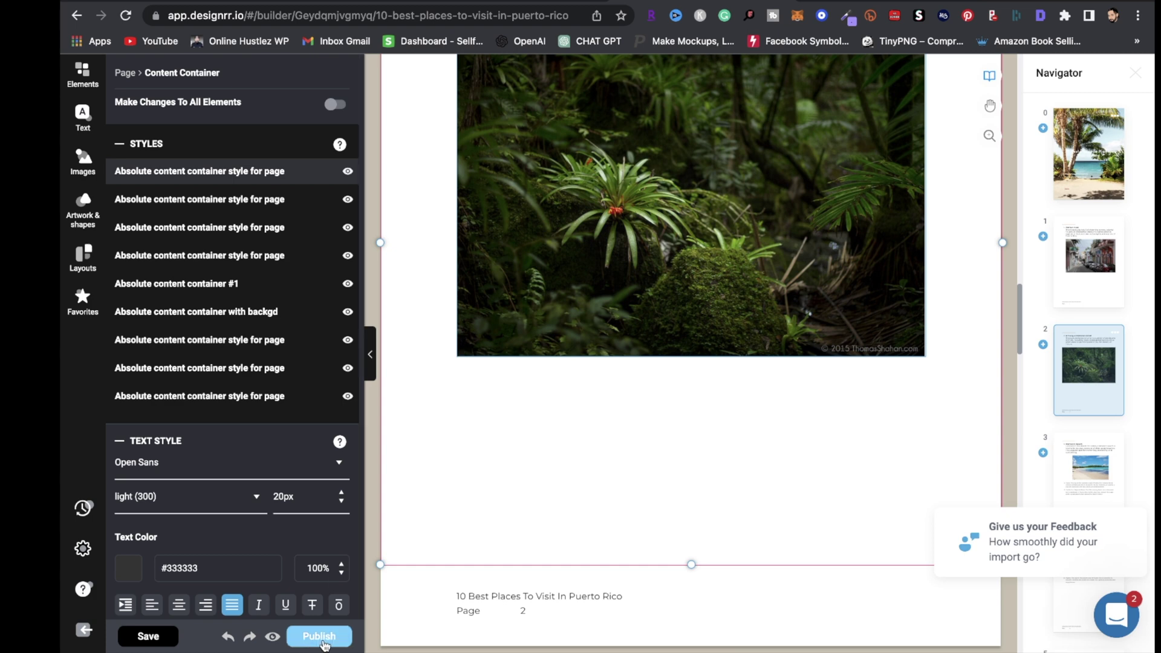
Export the ebook as a PDF for Adobe Reader, keeping the title and author filled in
click(335, 643)
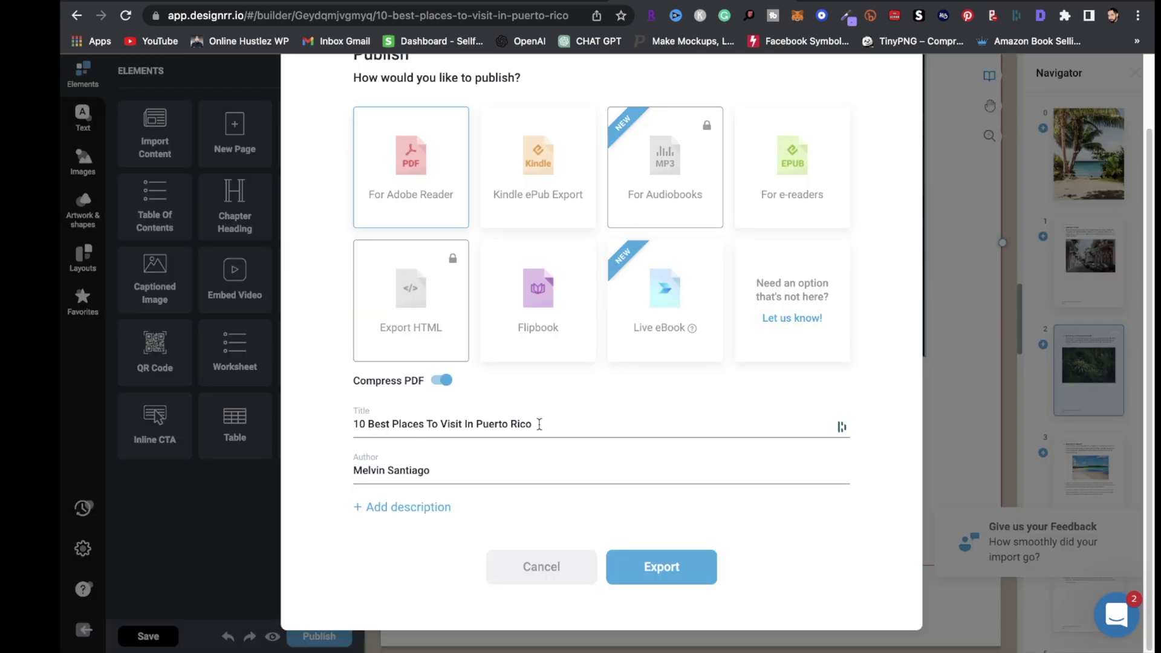
scroll(623, 511, up, 2)
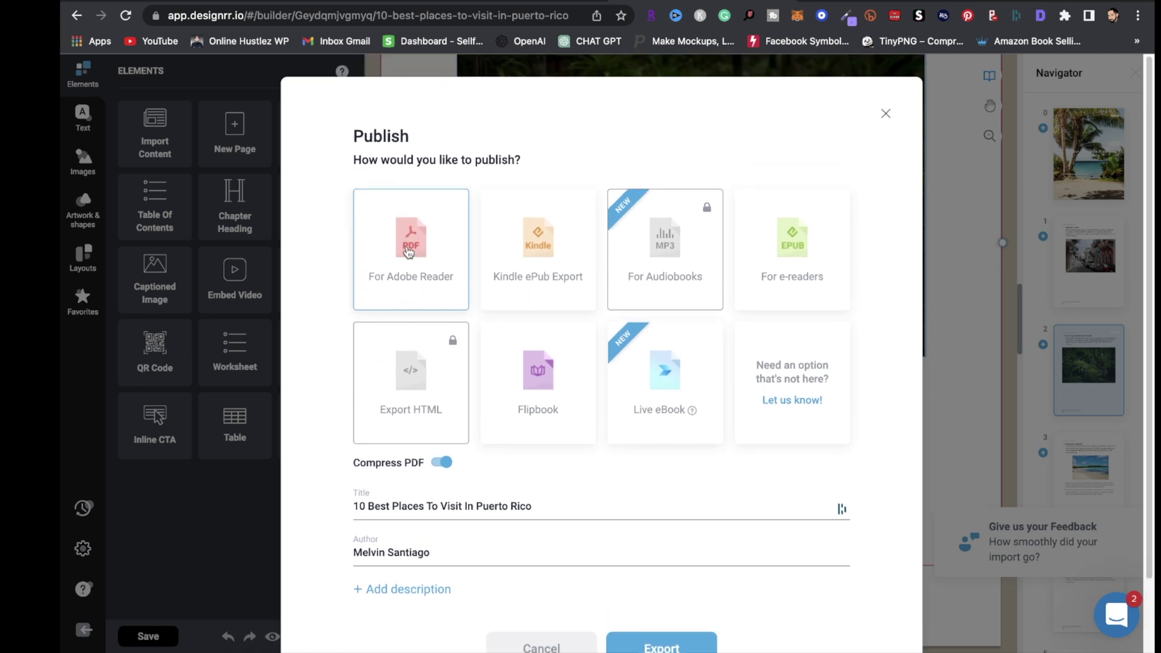
scroll(684, 483, down, 2)
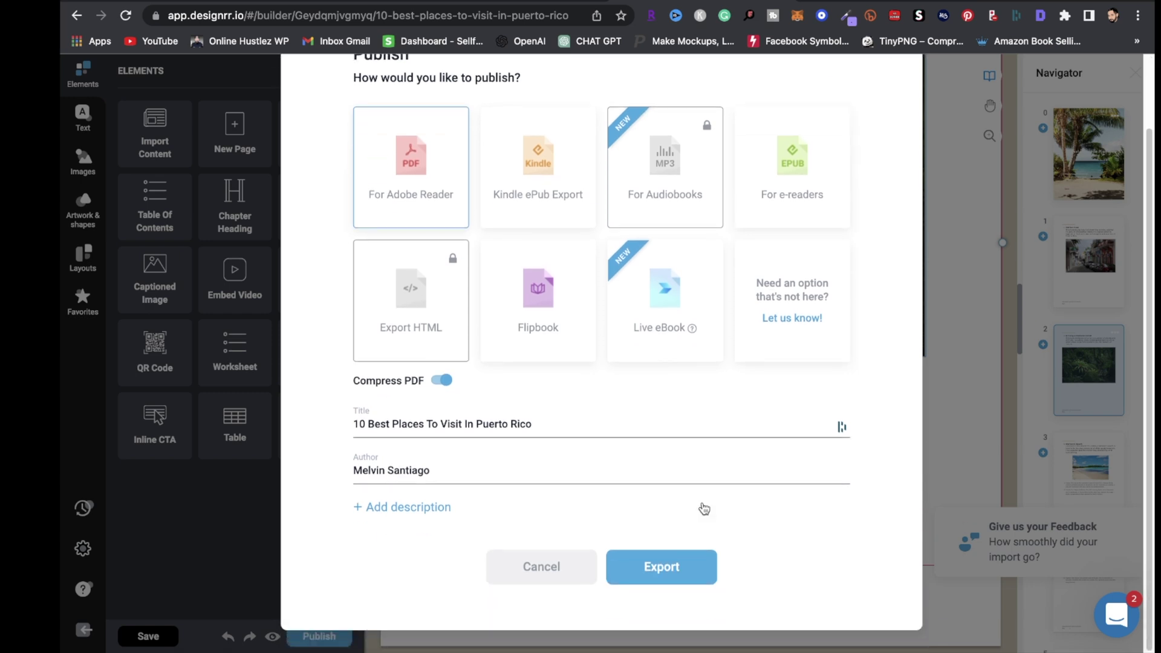
click(663, 570)
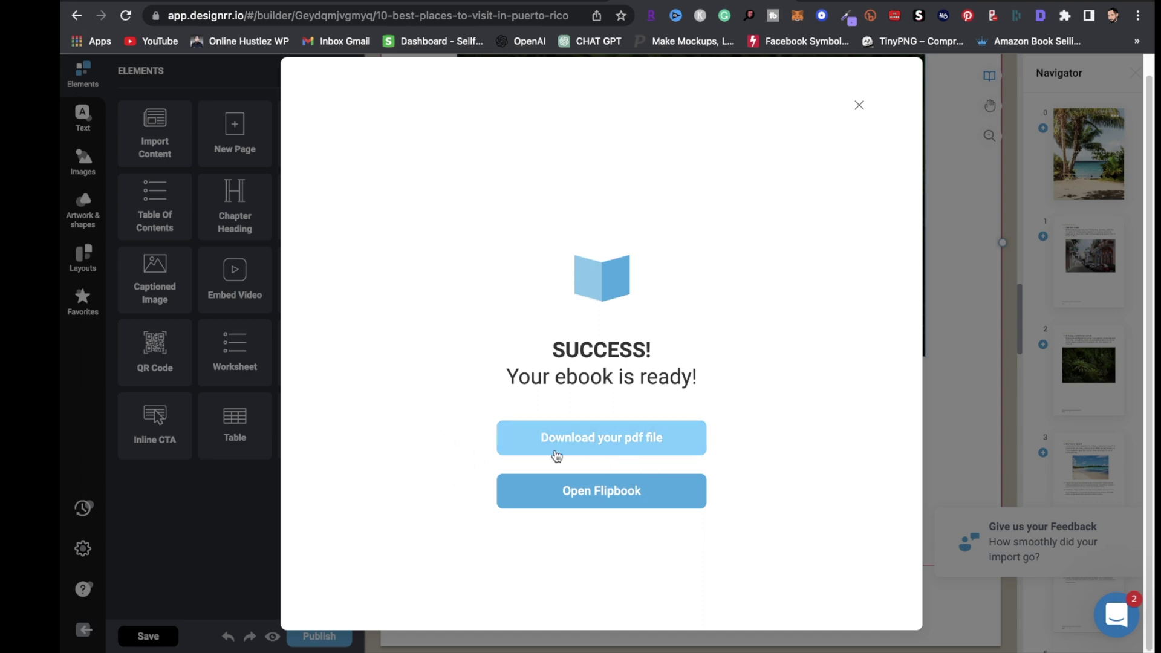
Open the downloaded PDF and scroll through all six pages, returning to the cover
click(597, 441)
scroll(519, 376, down, 3)
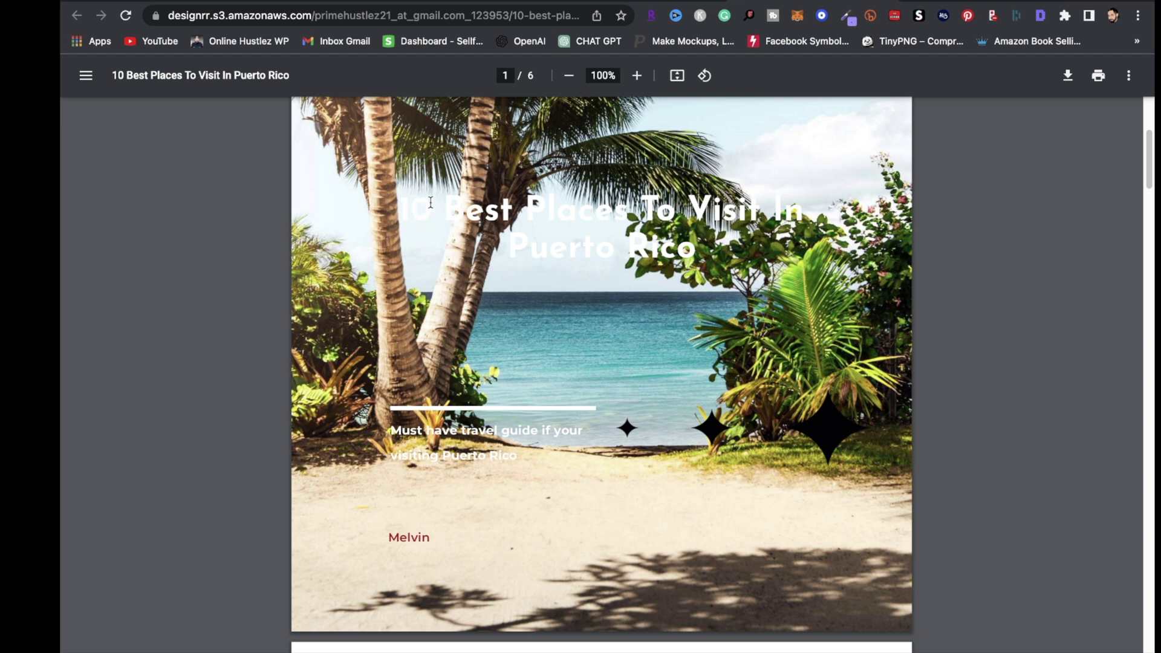
scroll(586, 270, down, 1)
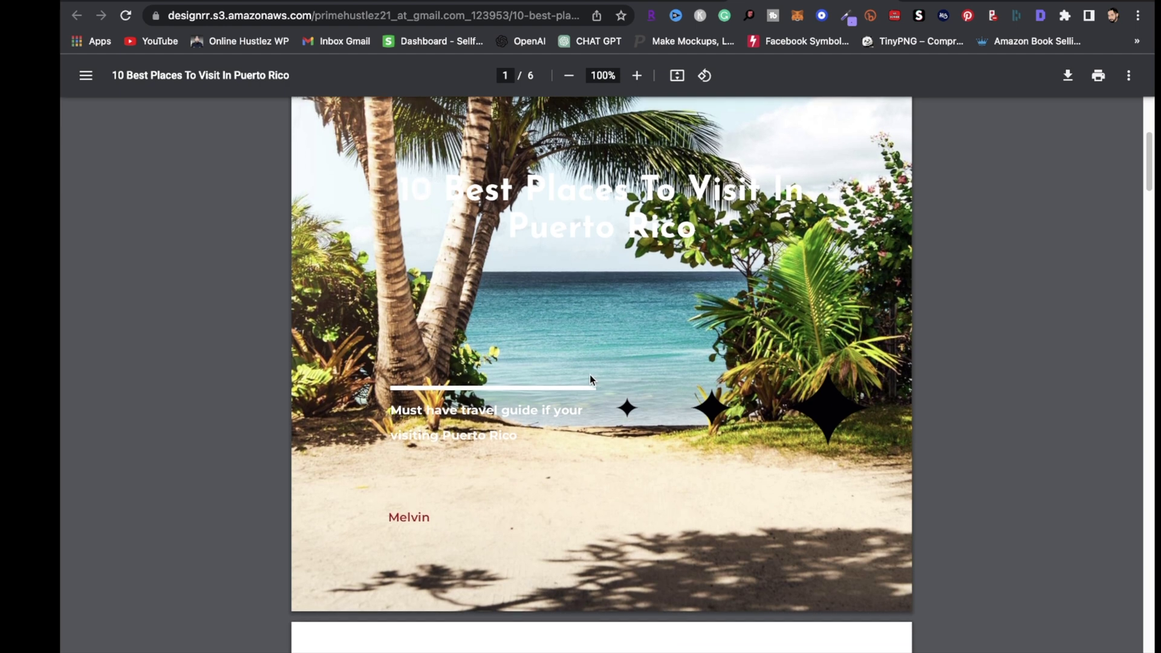
scroll(583, 448, down, 10)
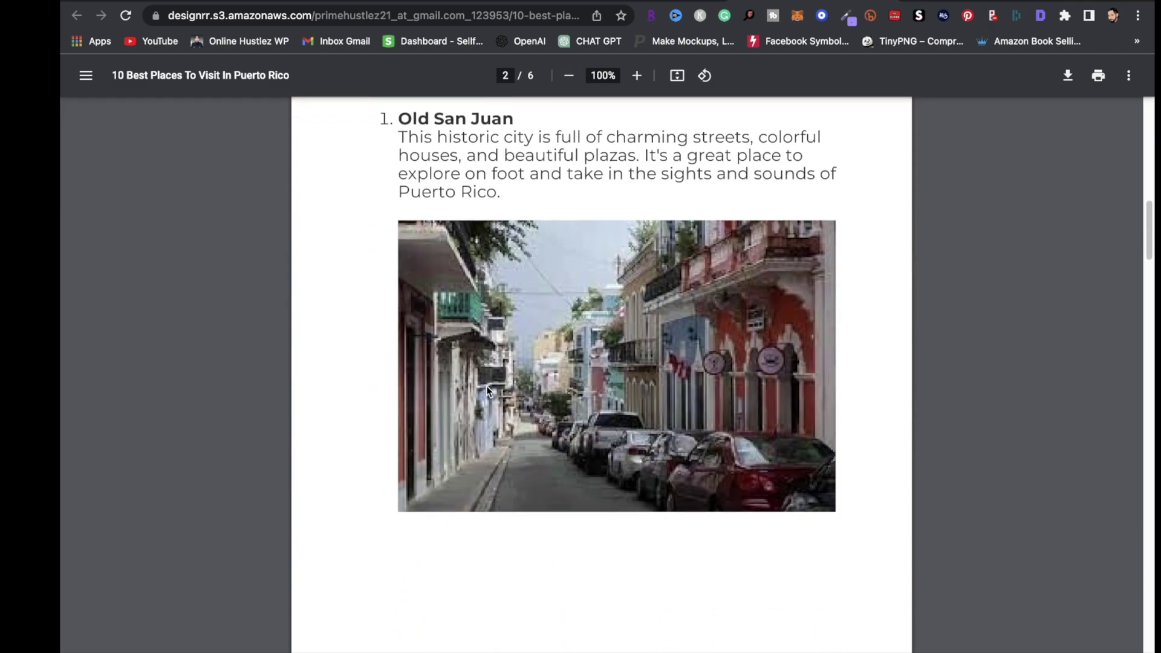
scroll(495, 189, down, 3)
scroll(665, 470, down, 15)
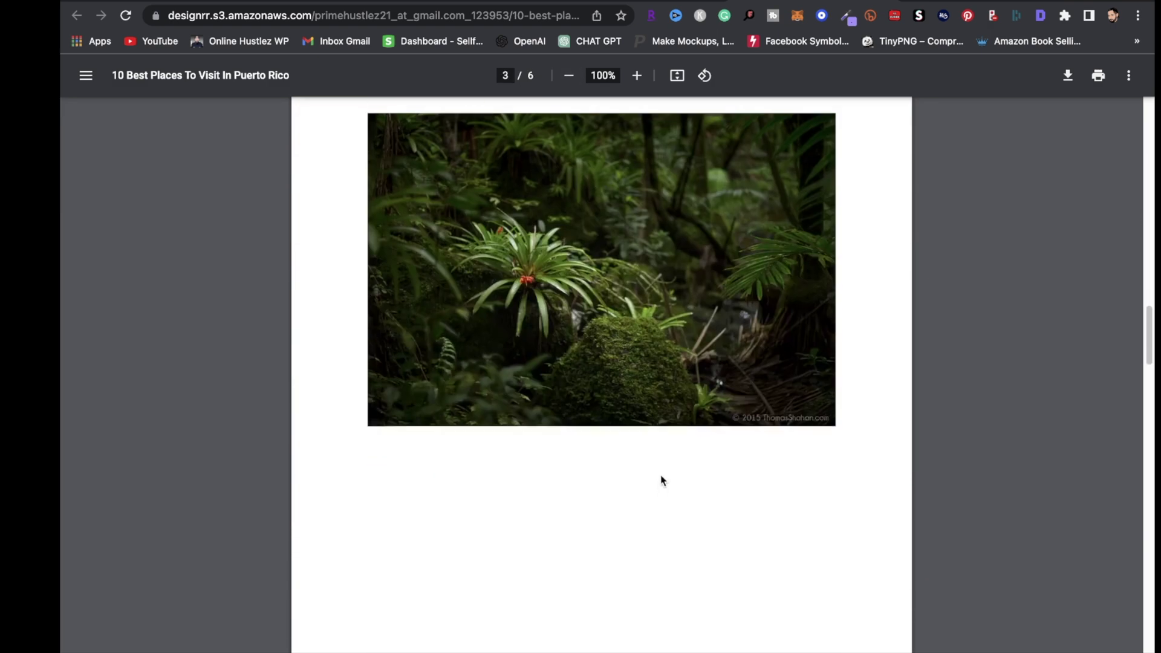
scroll(652, 489, down, 15)
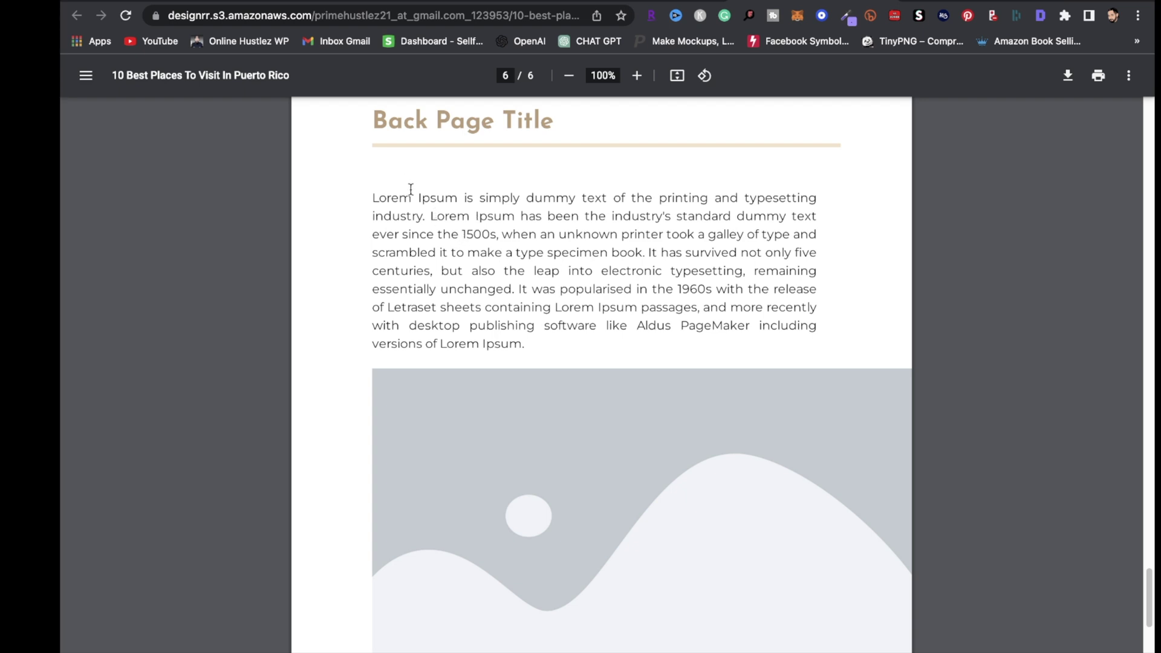
scroll(553, 275, down, 3)
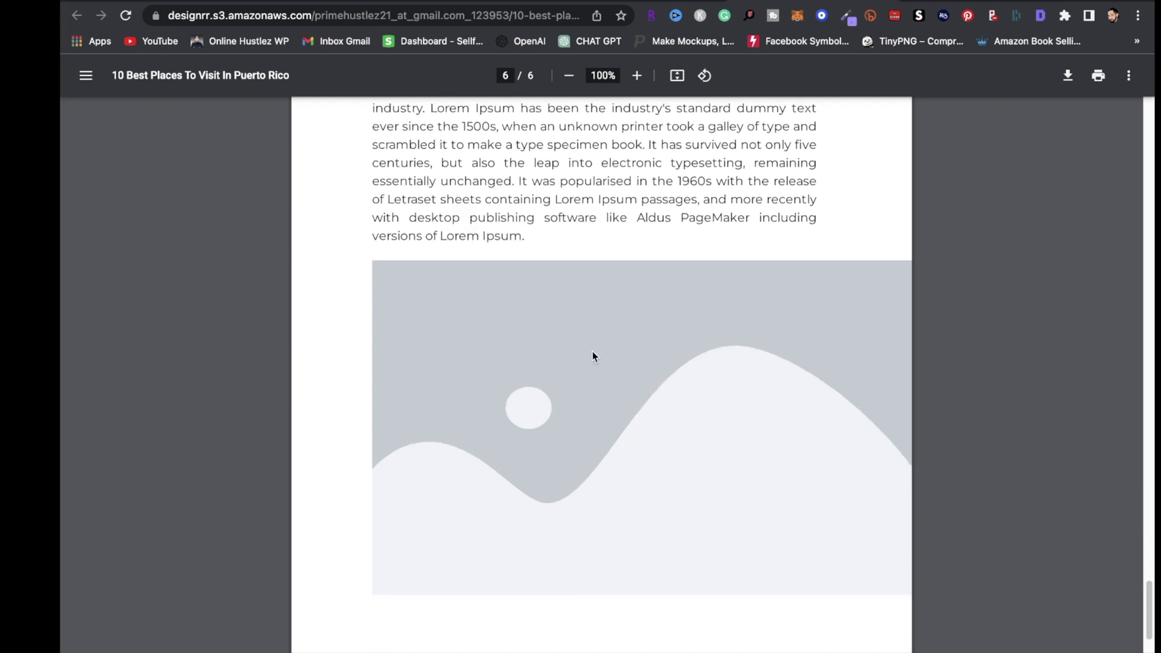
scroll(479, 372, up, 20)
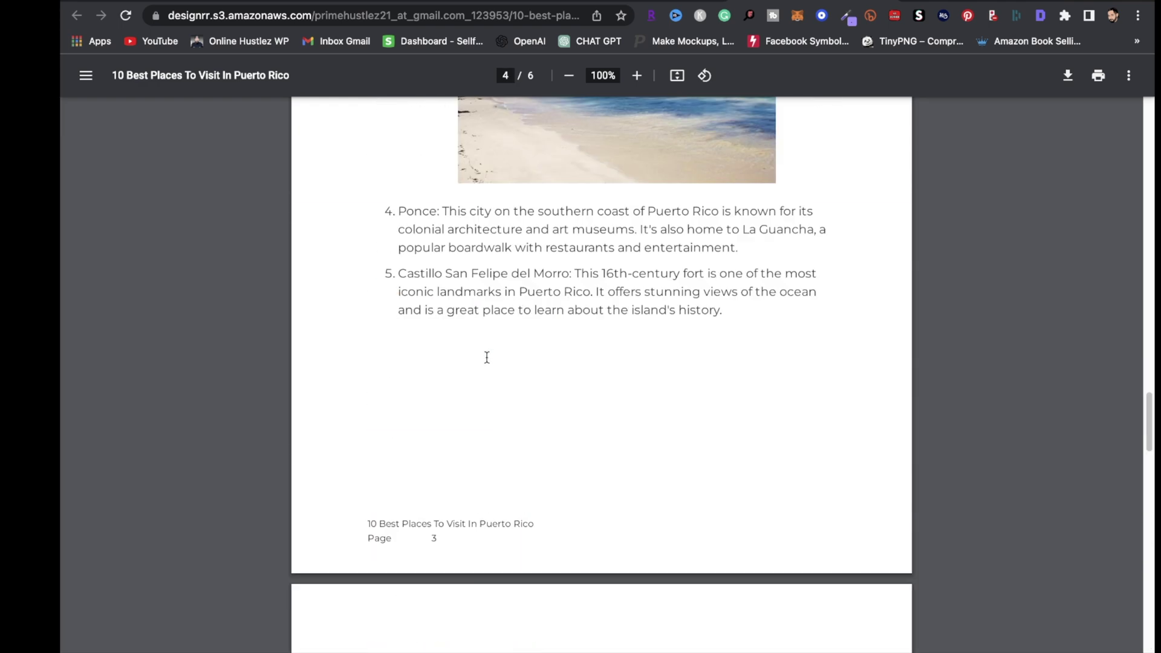
scroll(478, 220, up, 4)
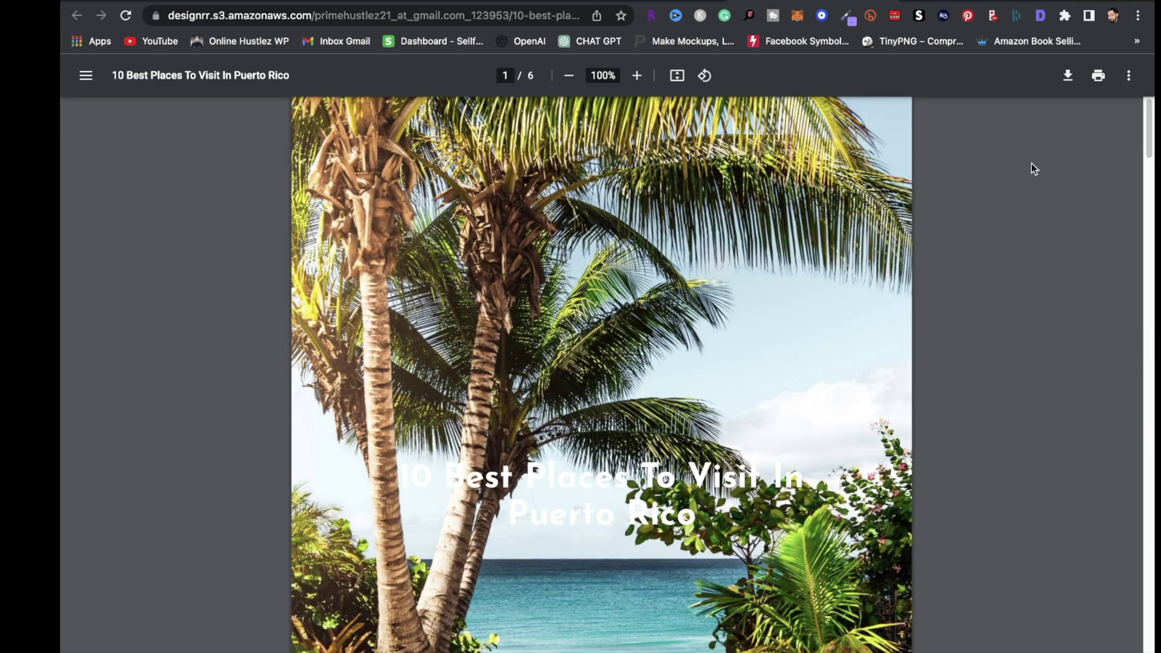
Save a copy of the ebook PDF to the Downloads folder
click(1069, 84)
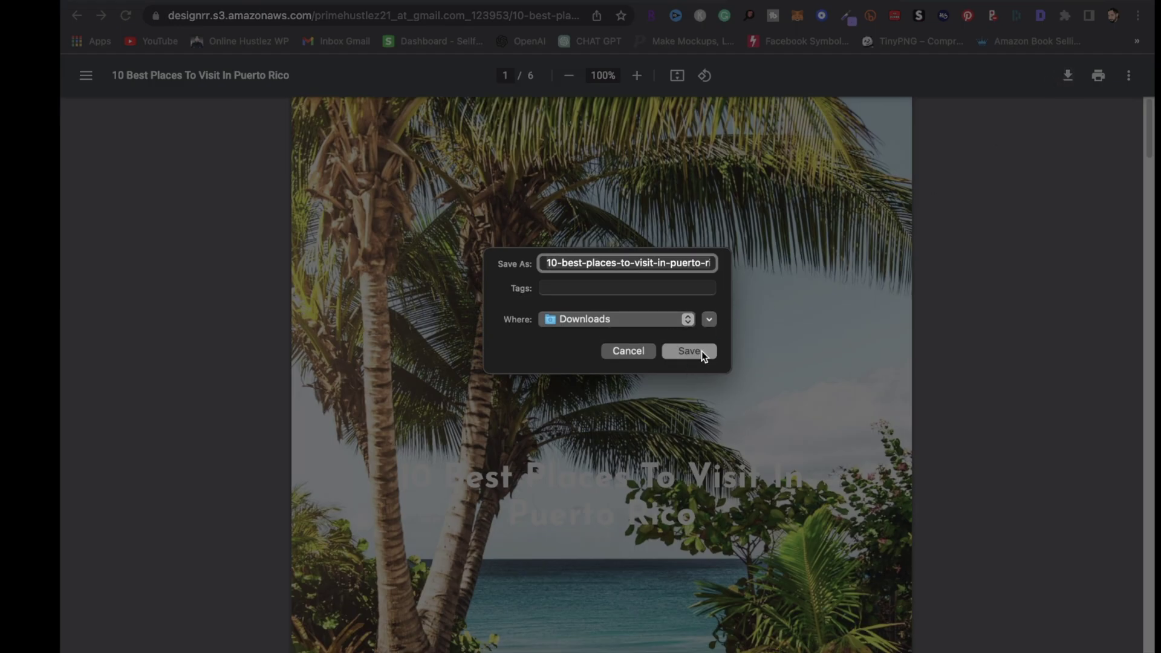
click(701, 352)
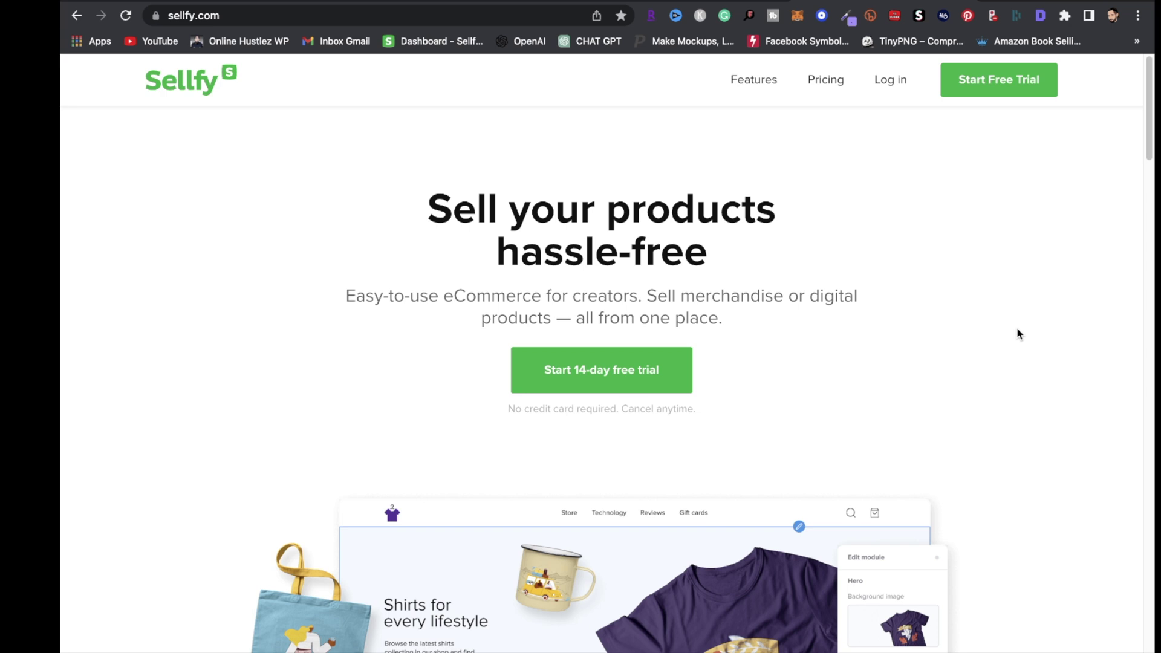
Log in to the Sellfy dashboard and open the Add new product page from Products
click(890, 80)
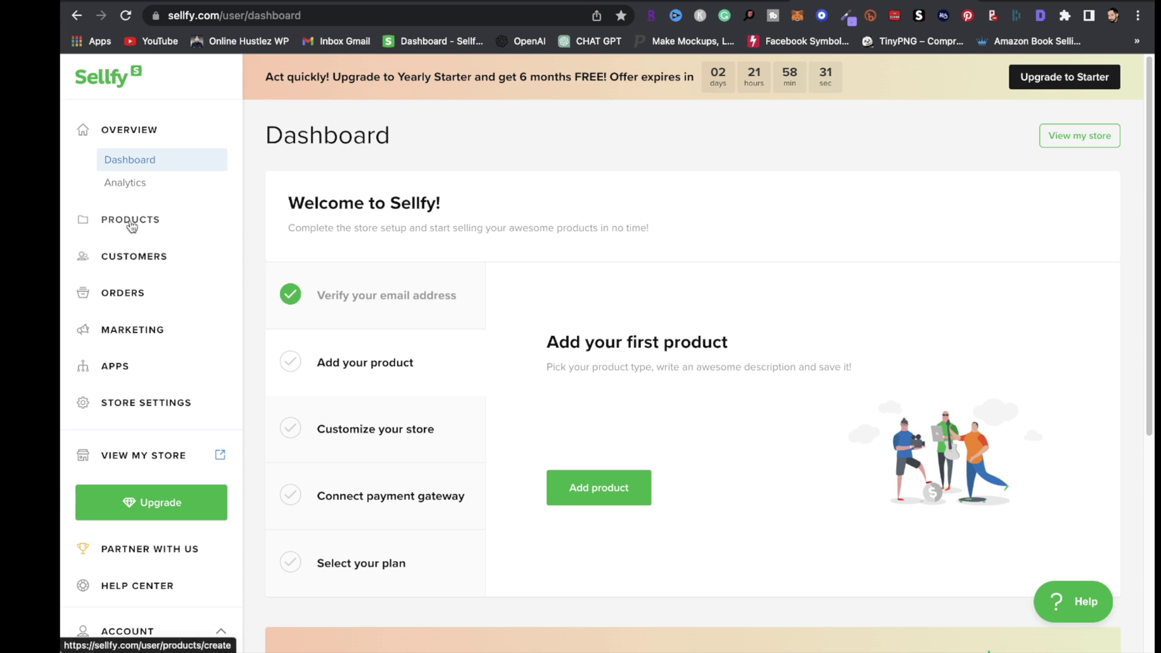
click(130, 221)
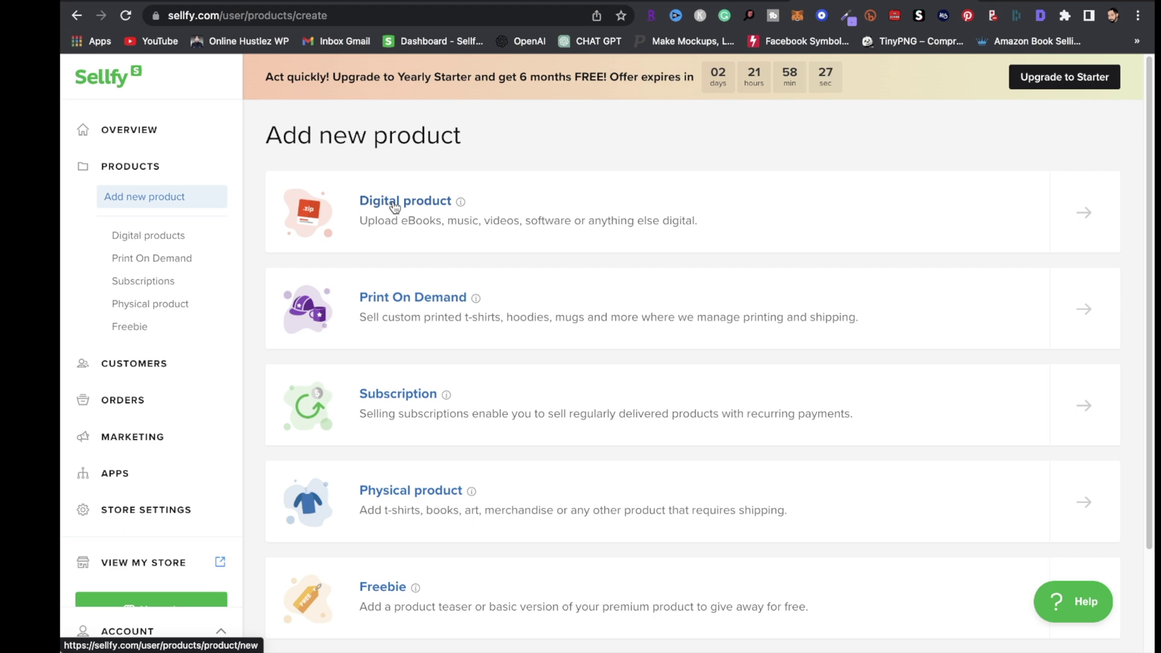
Choose a digital product and upload 10-best-places-to-visit-in-puerto-rico_63ac7a2a.pdf from Downloads
click(394, 207)
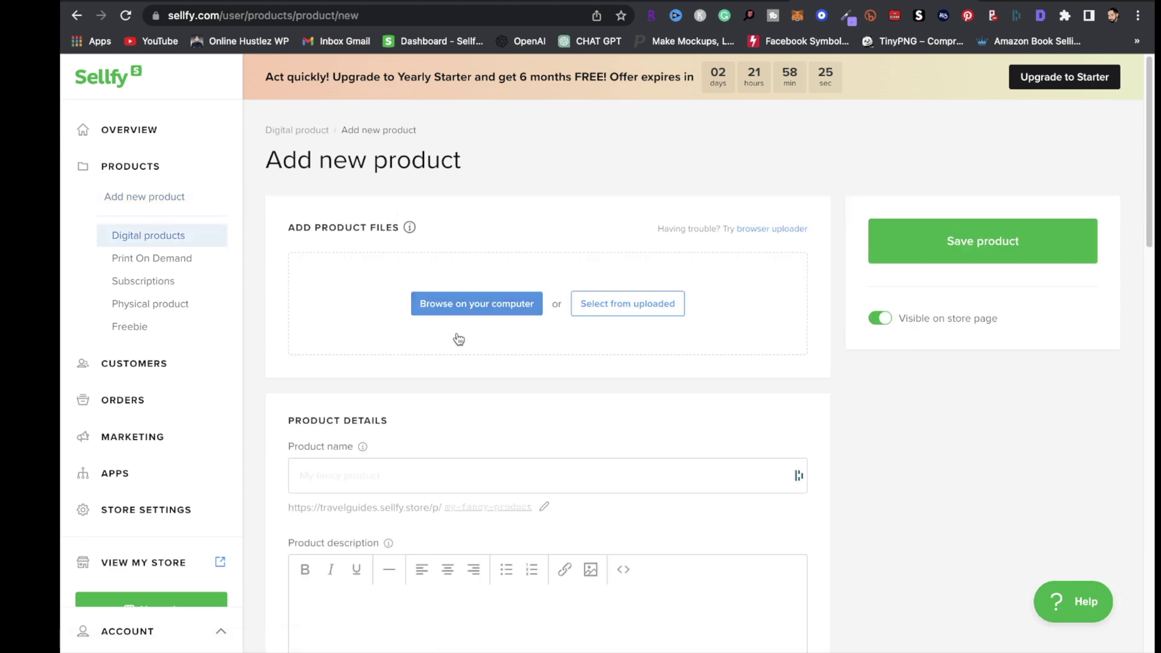
click(465, 309)
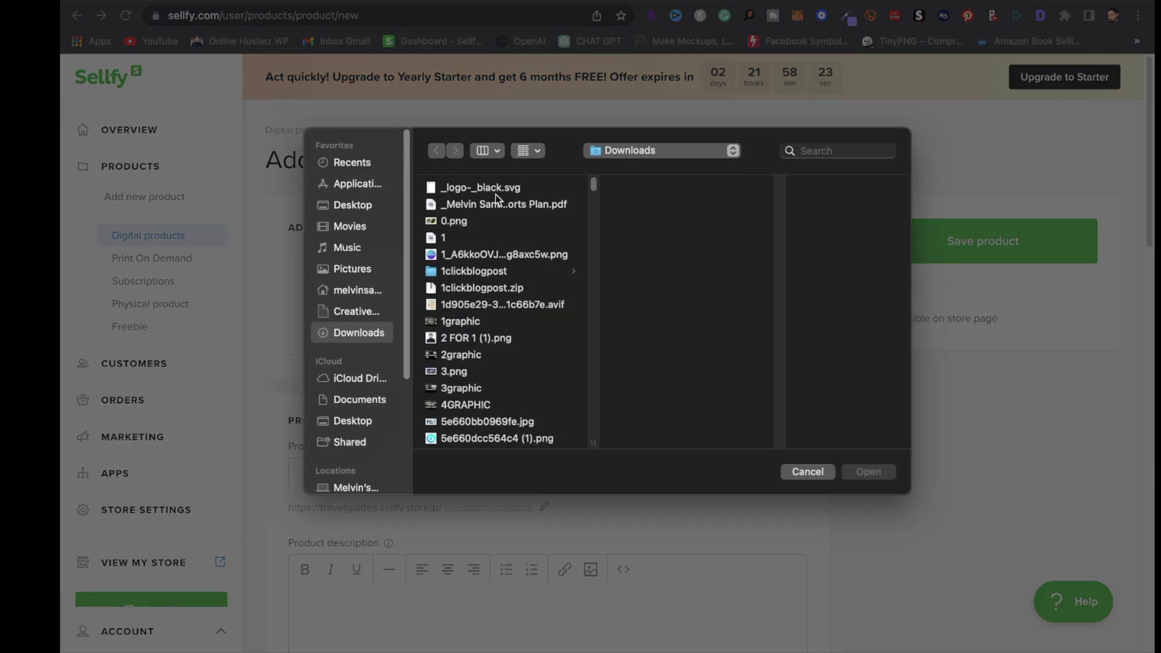
click(357, 164)
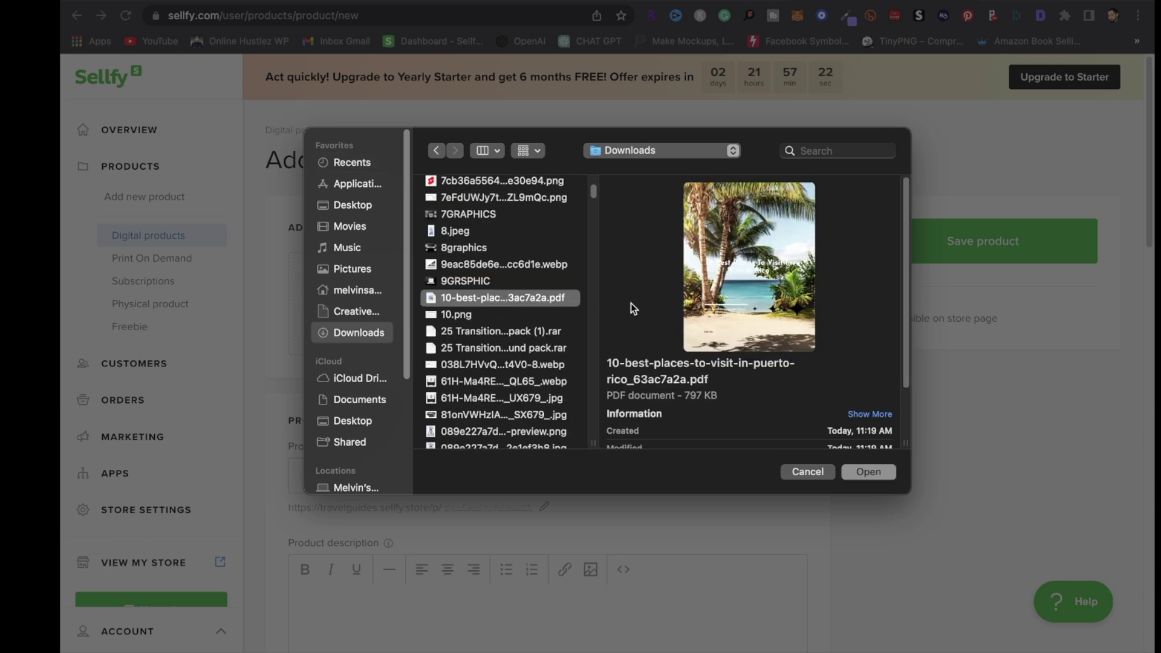
click(884, 474)
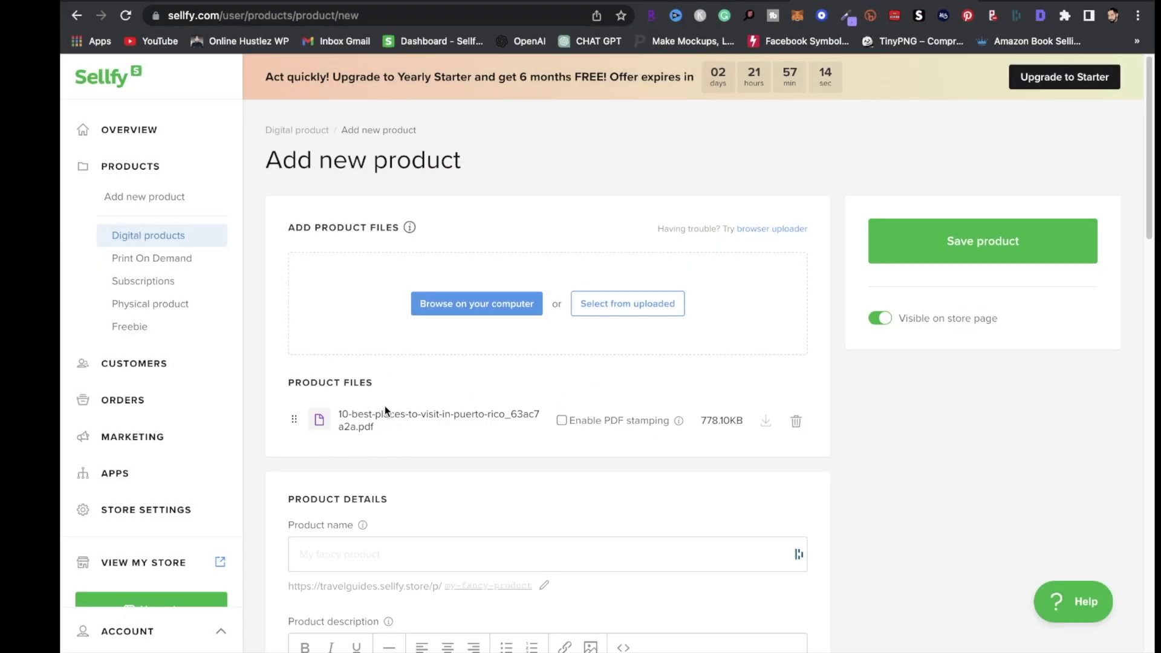
Name the product '10 Best Places To Visit In Puerto Rico [Travel Guide]'
scroll(541, 445, down, 4)
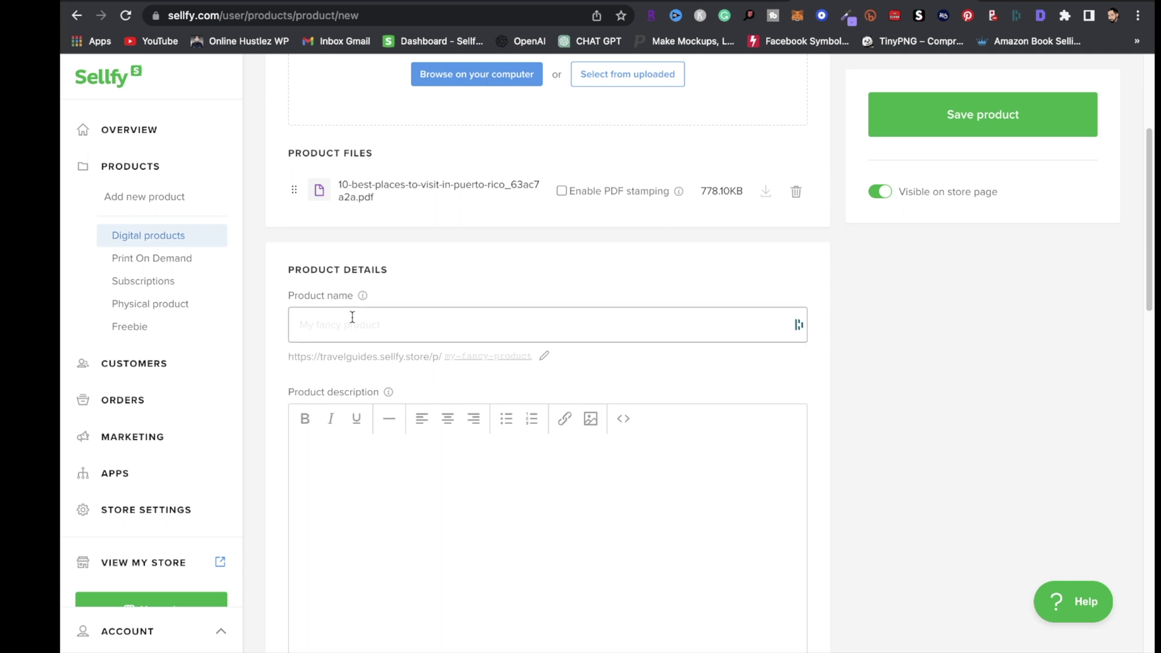
click(352, 317)
text(10 Best Places To Visit In Puerto Rico)
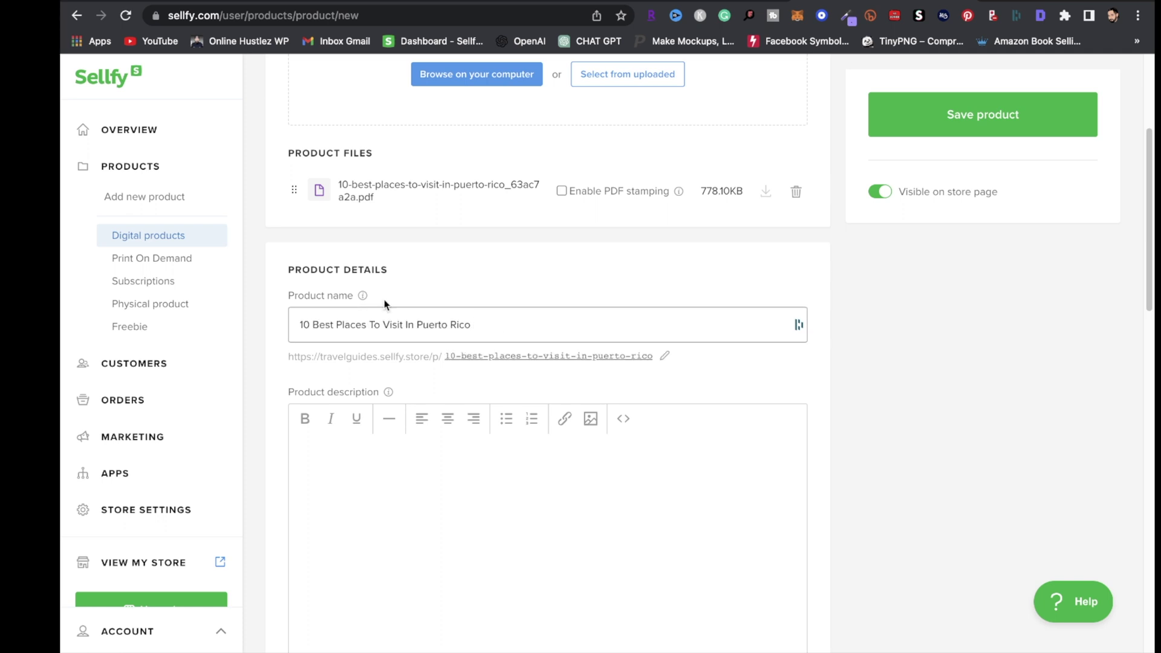
text([Travel Guide)
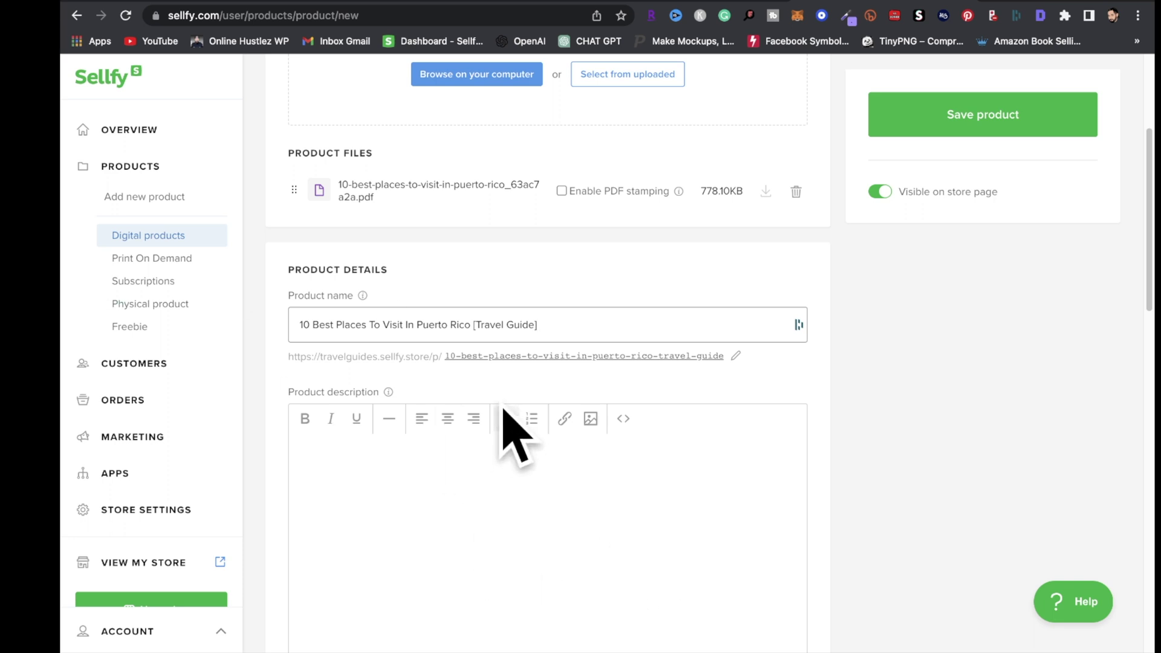
Copy the product name into the product description field
scroll(506, 428, down, 5)
click(403, 259)
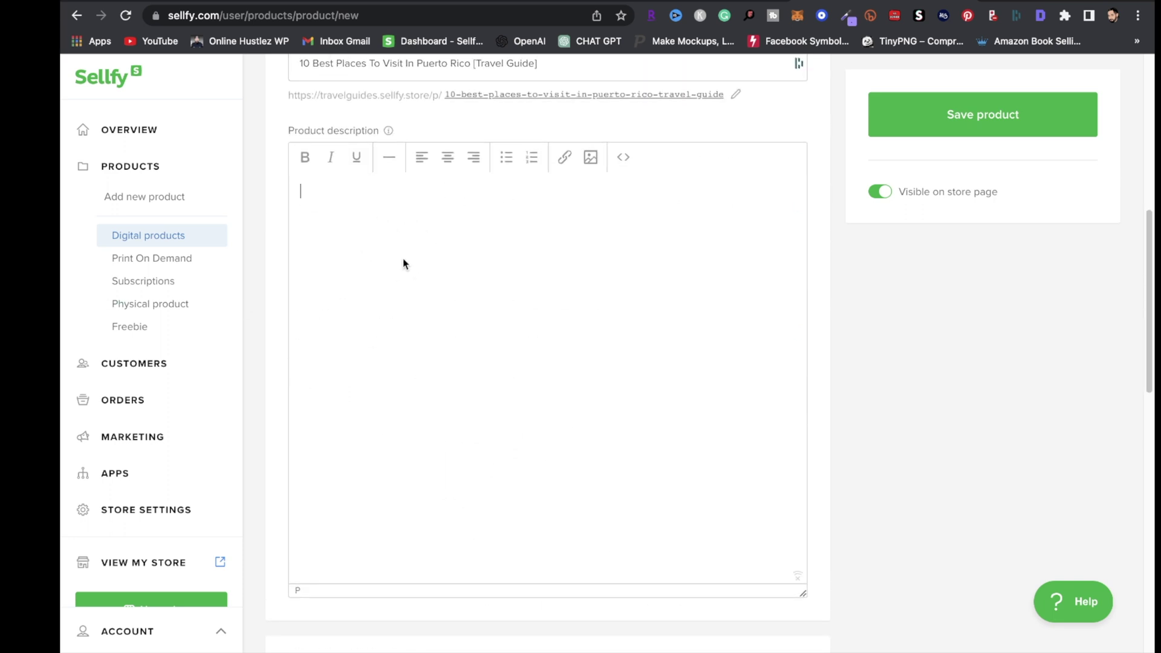
click(481, 78)
triple_click(546, 60)
key(ctrl+c)
scroll(263, 406, up, 6)
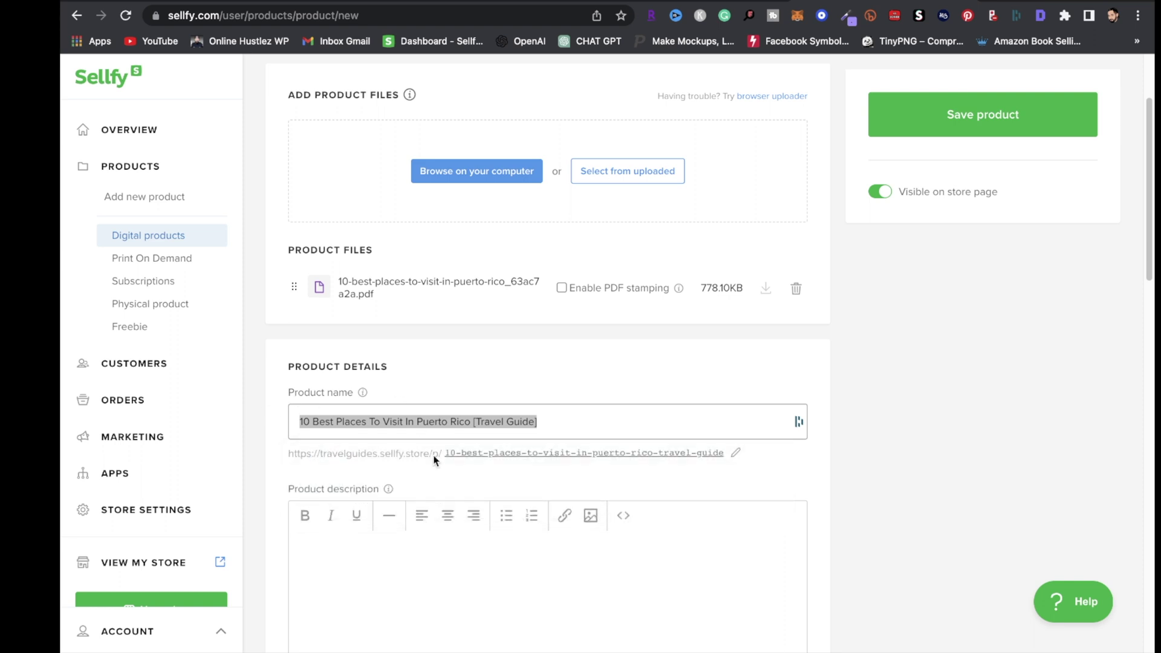
scroll(343, 544, down, 1)
click(343, 539)
key(ctrl+v)
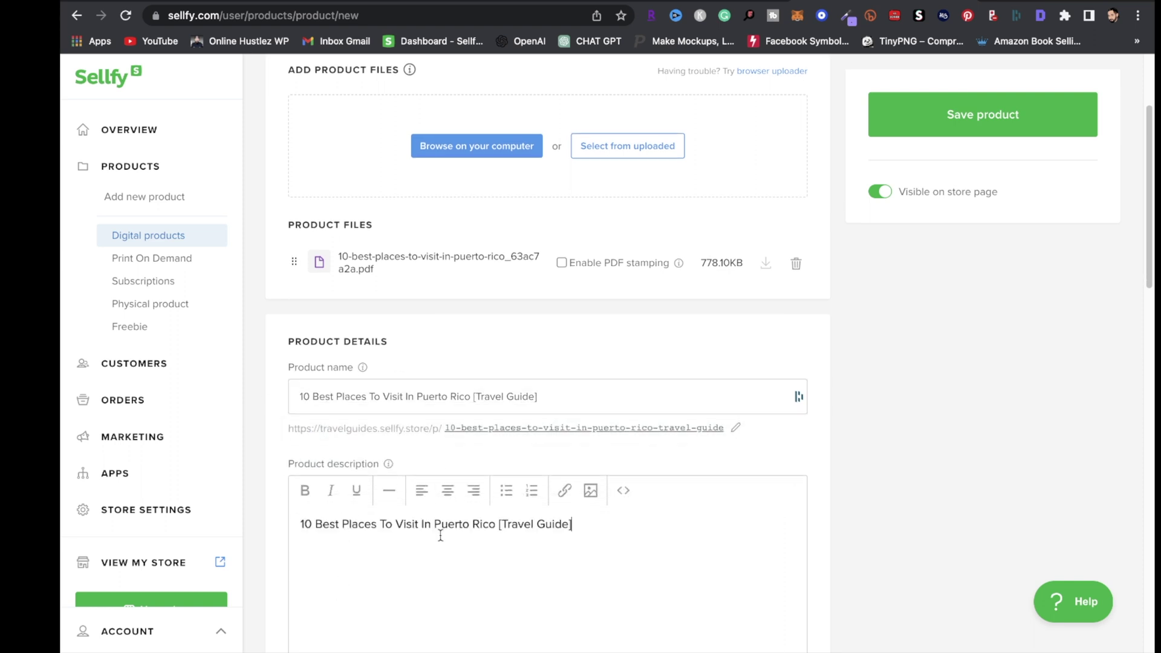
key(Return)
scroll(702, 565, down, 5)
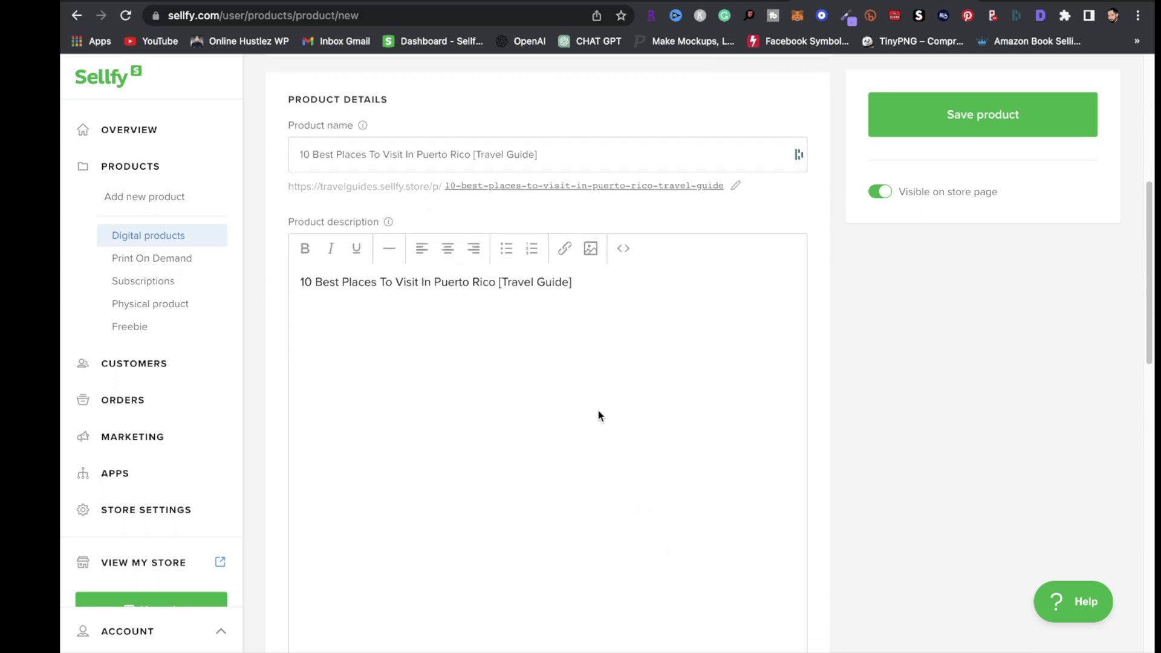
scroll(632, 402, down, 5)
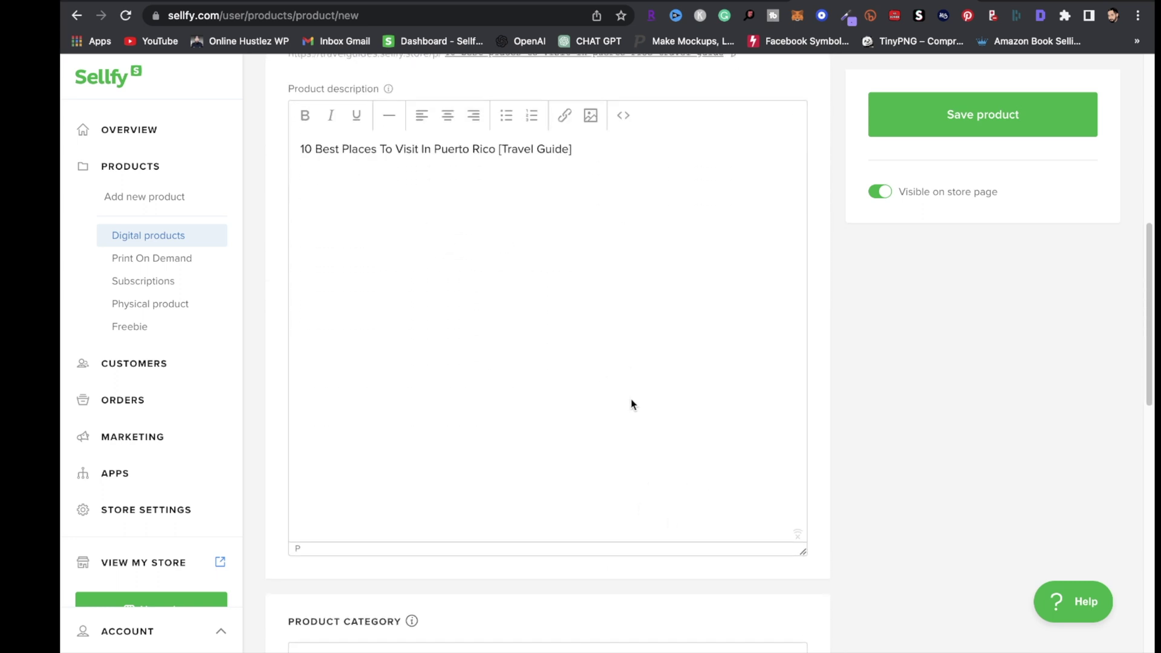
scroll(557, 545, down, 2)
Add a new 'Travel Guides' product category with its slug and save it
click(788, 431)
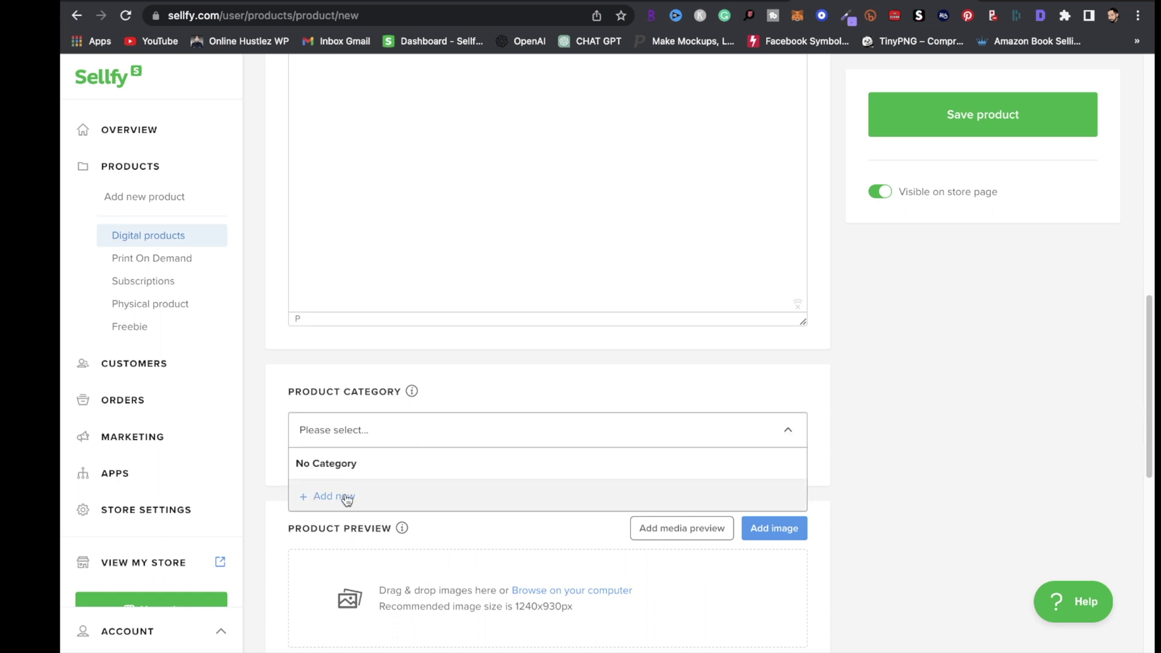
click(347, 497)
text(Travel )
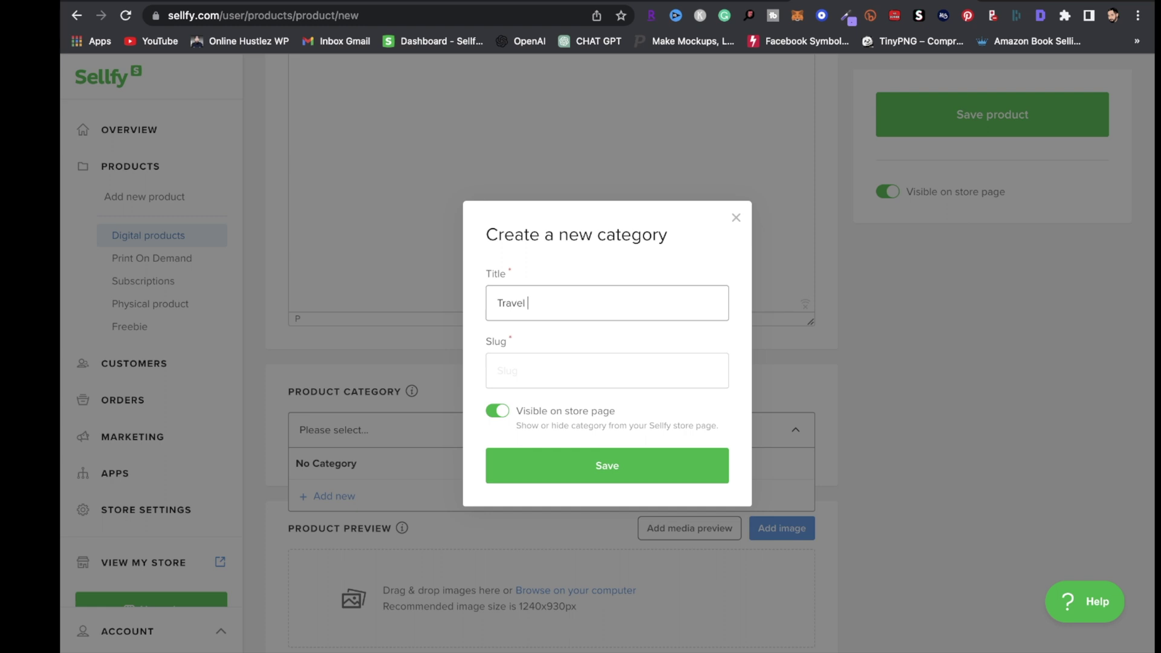
text(Guides)
key(Tab)
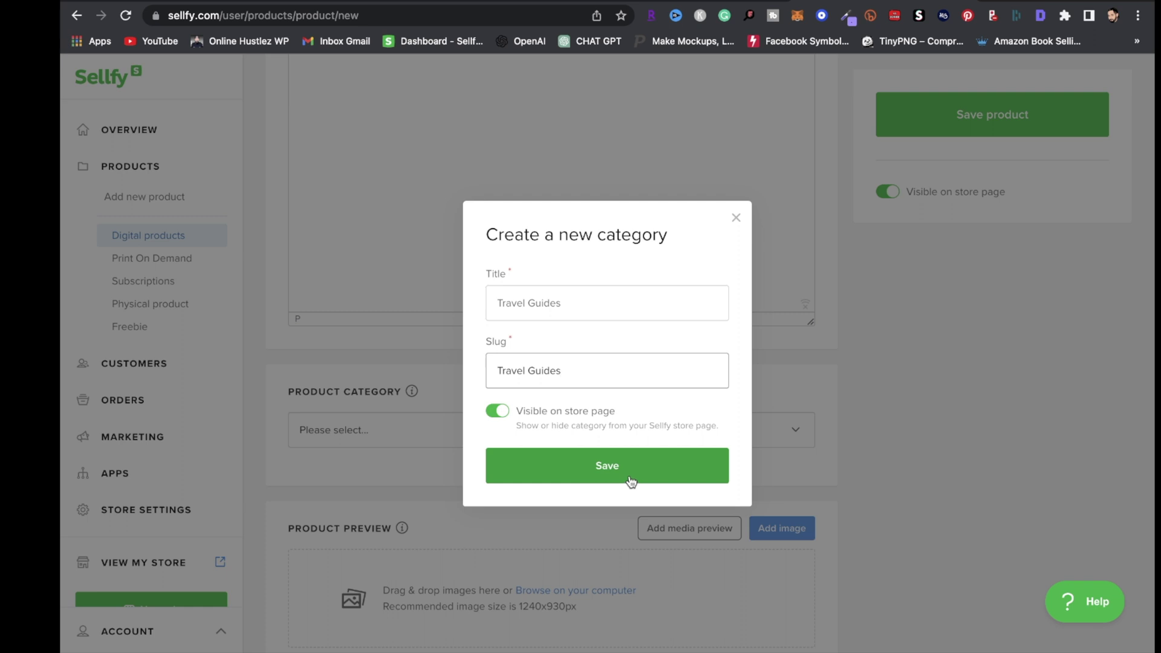
click(626, 477)
scroll(659, 411, down, 5)
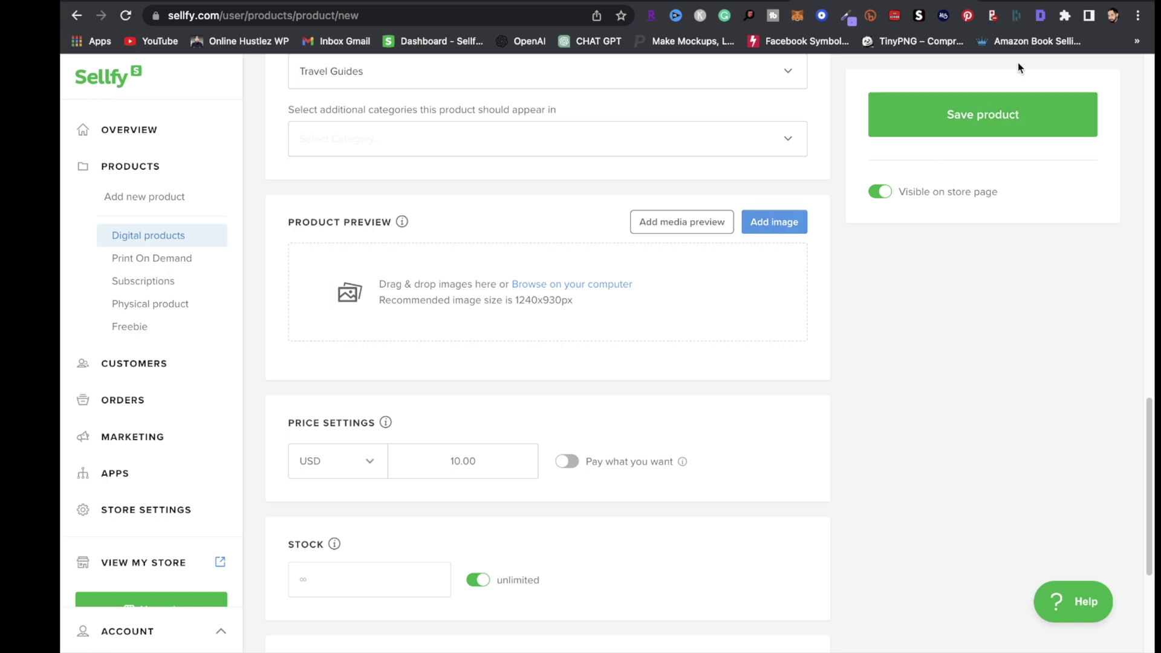
Load the Placeit homepage in a new browser tab from the address bar
click(997, 1)
text(can)
key(Return)
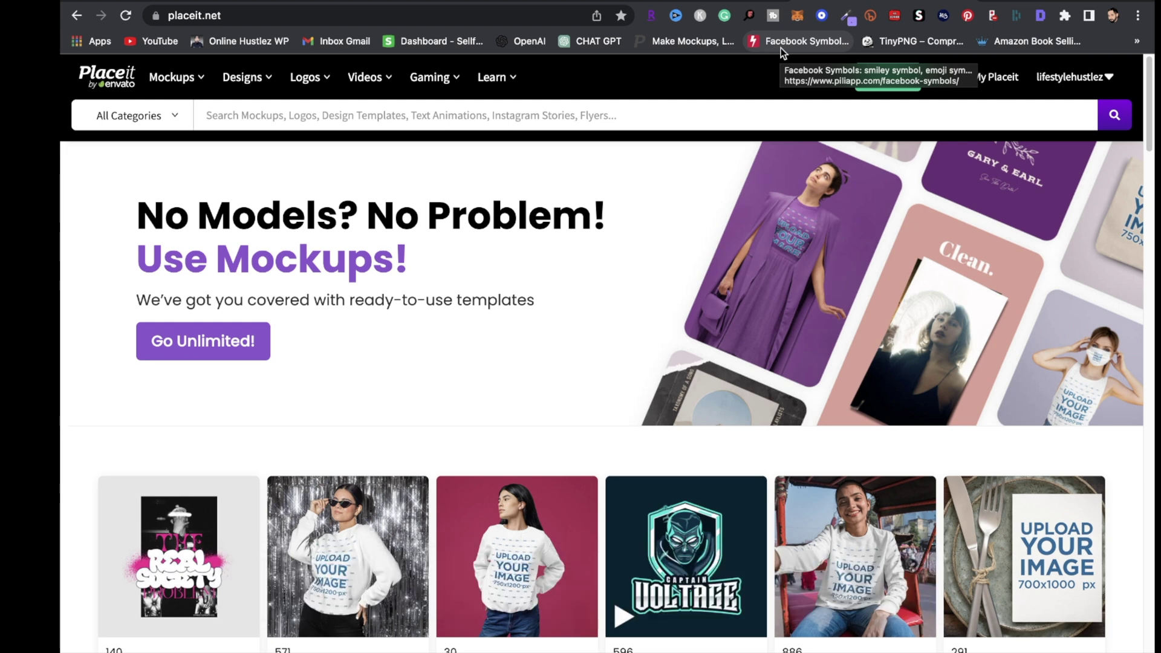
Search 'book c' for book cover mockups and open the Slightly Bent Paperback Book Mockup
click(281, 120)
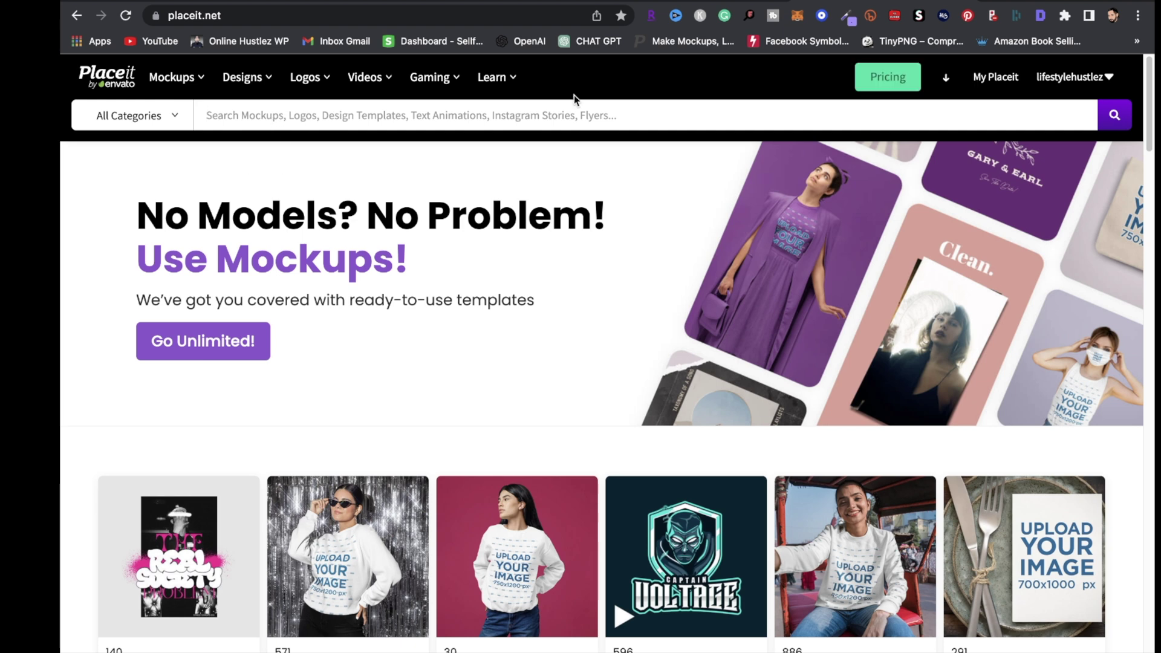
text(book c)
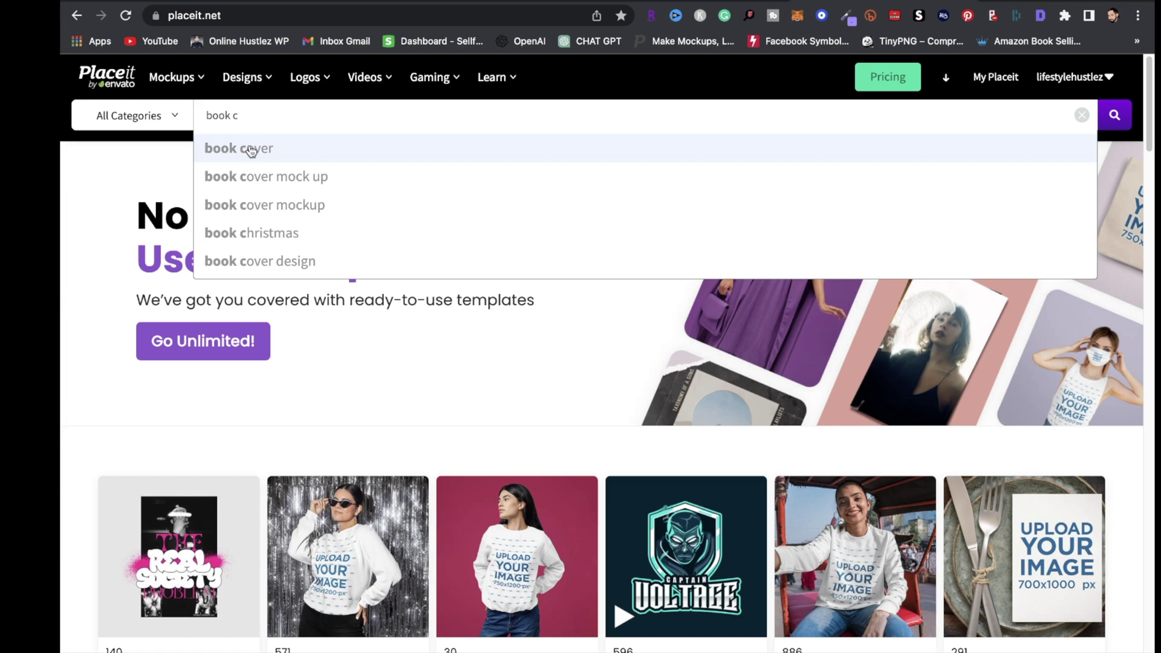
click(275, 154)
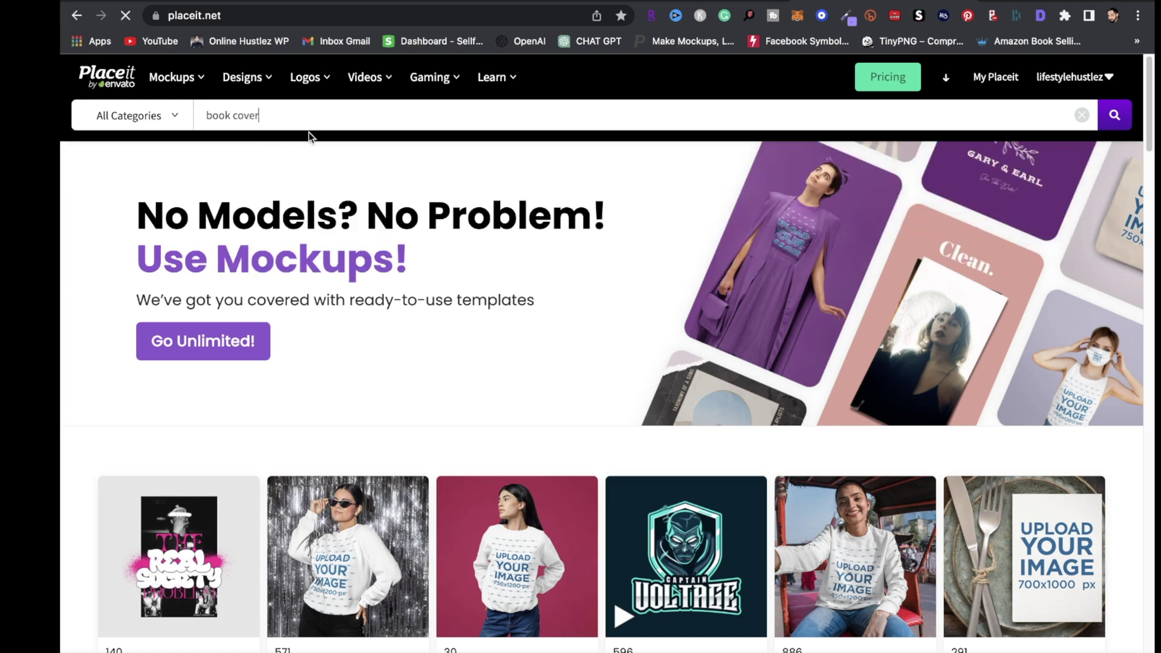
scroll(704, 385, down, 12)
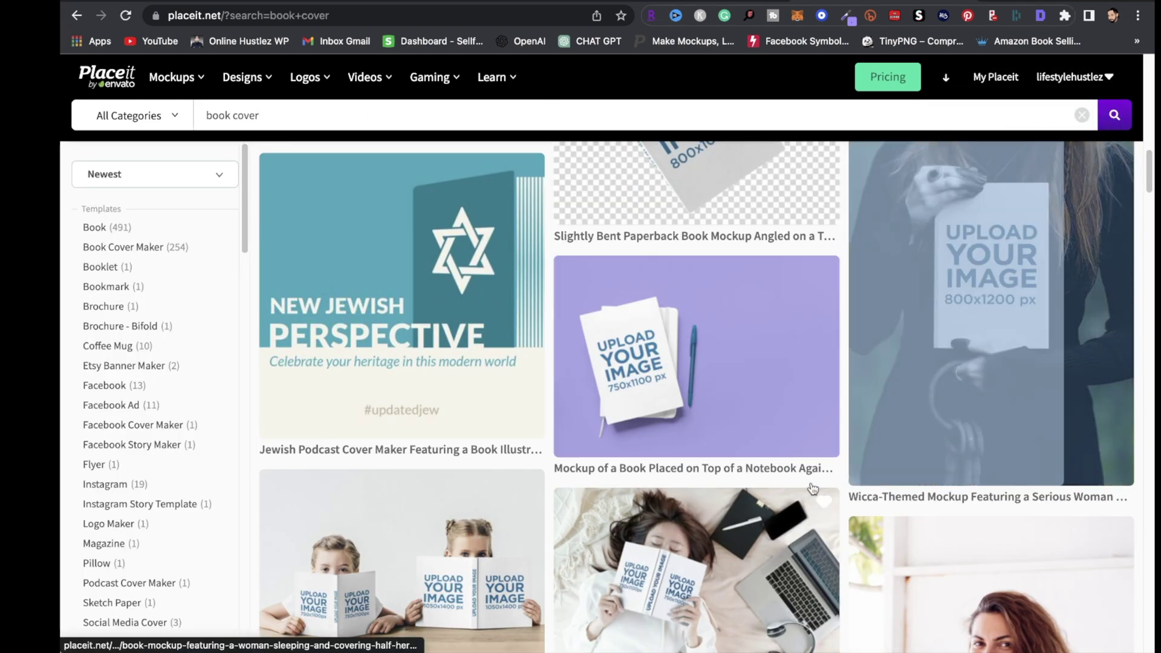
scroll(704, 363, up, 5)
scroll(767, 347, down, 4)
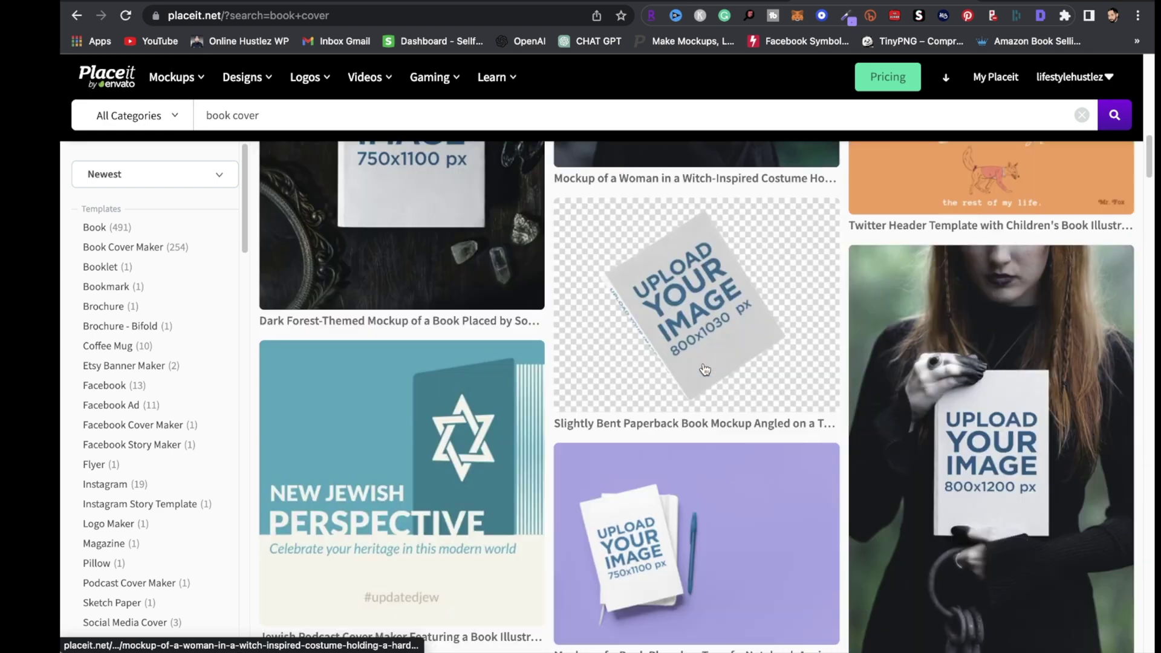
click(693, 346)
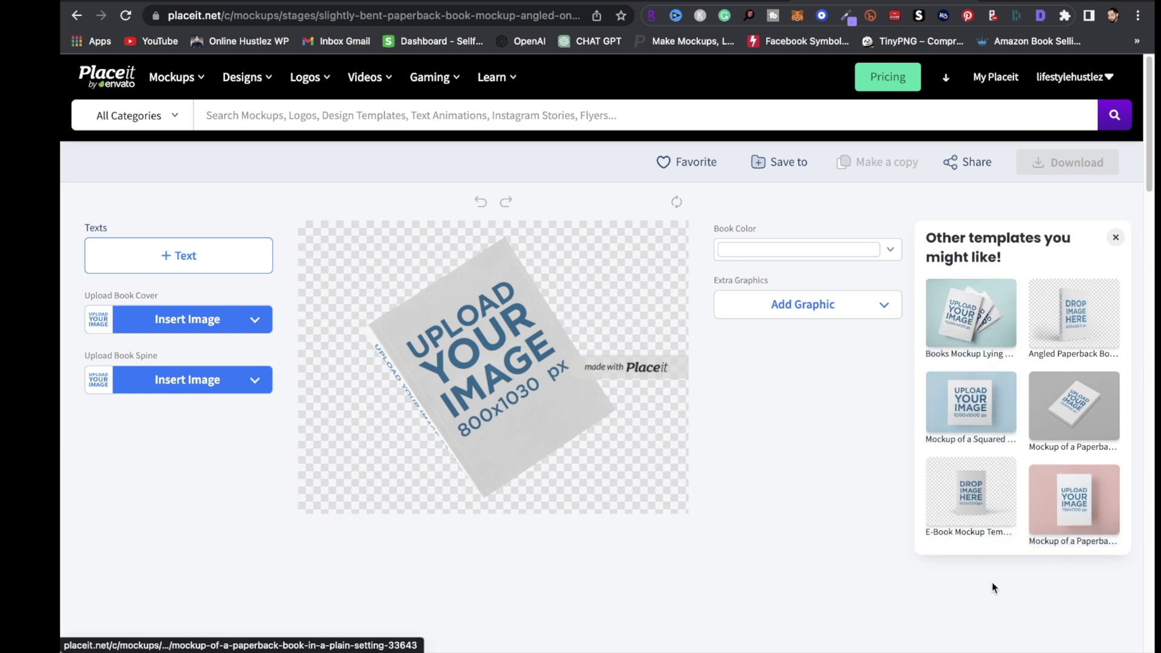
click(961, 519)
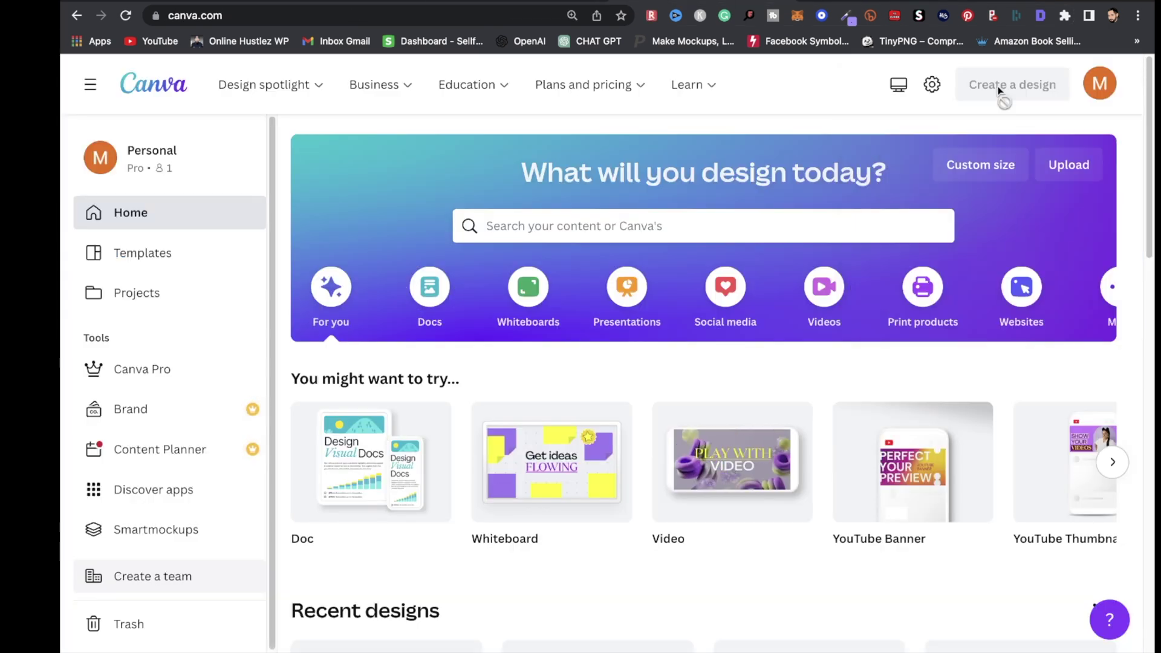
Create a custom-size Canva design 800 px wide by 1200 px high
click(1004, 96)
click(823, 542)
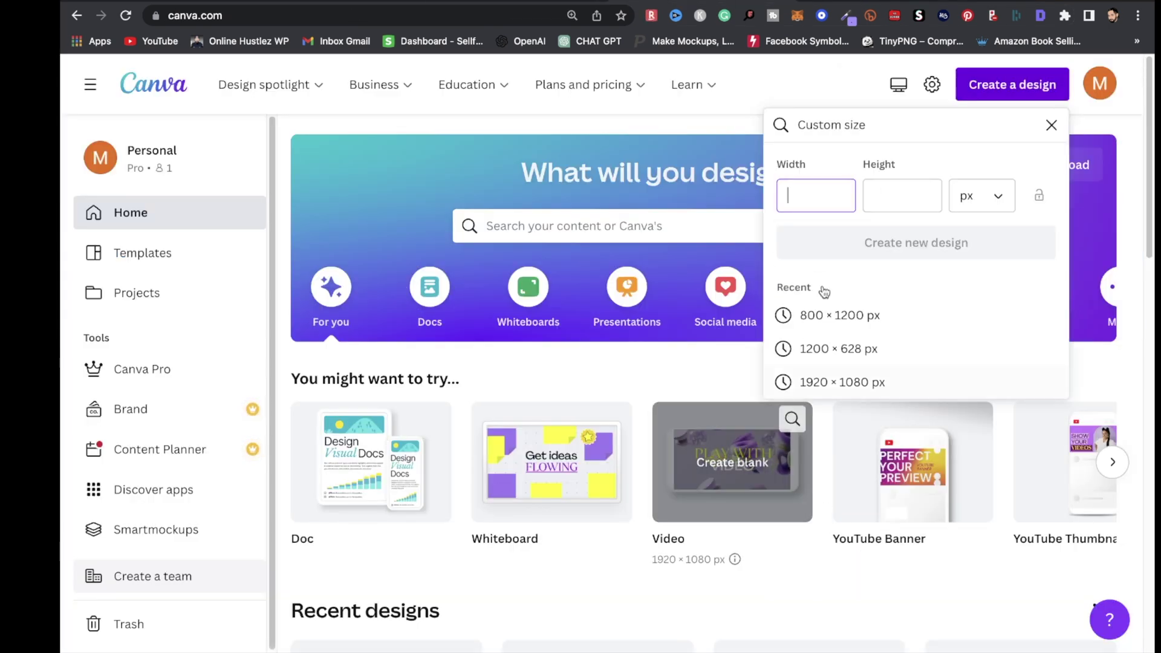
text(800)
key(Tab)
text(1200)
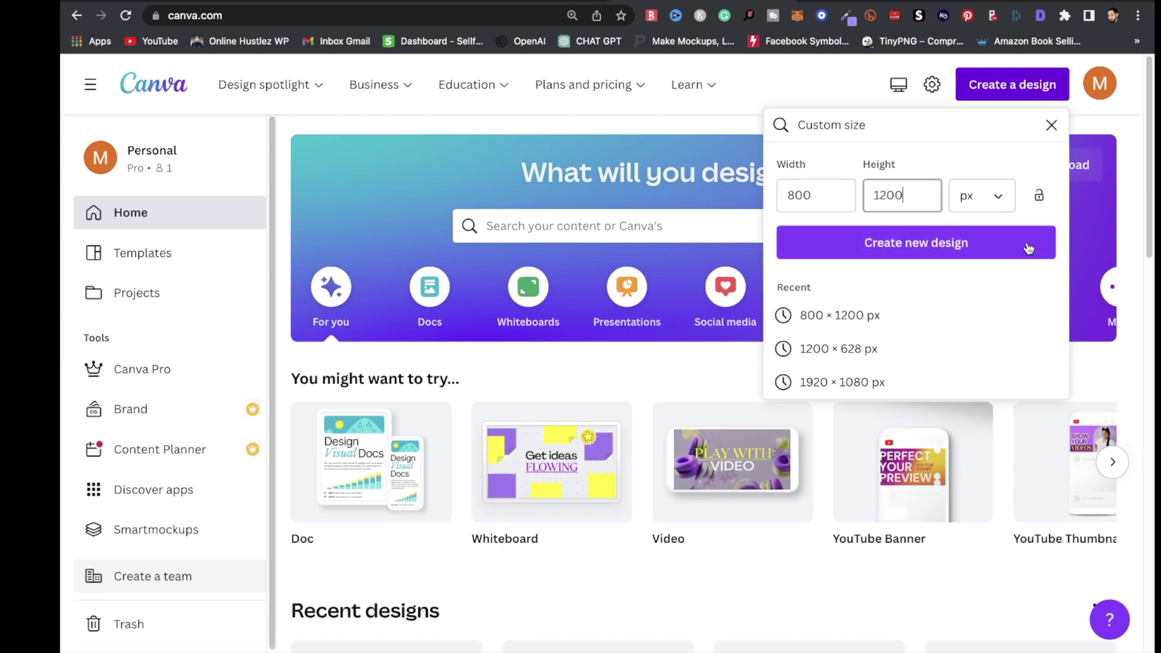
click(929, 247)
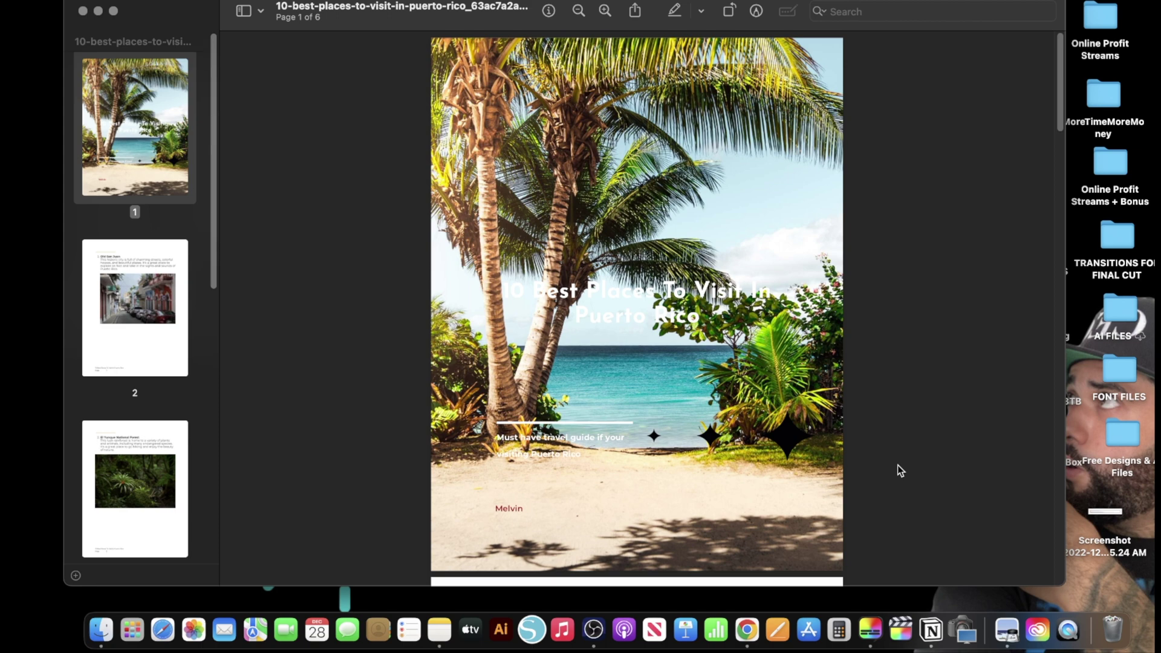
Screenshot the ebook's full cover page in Preview and drop it onto the Canva page
key(super+shift+5)
drag(499, 350, 591, 64)
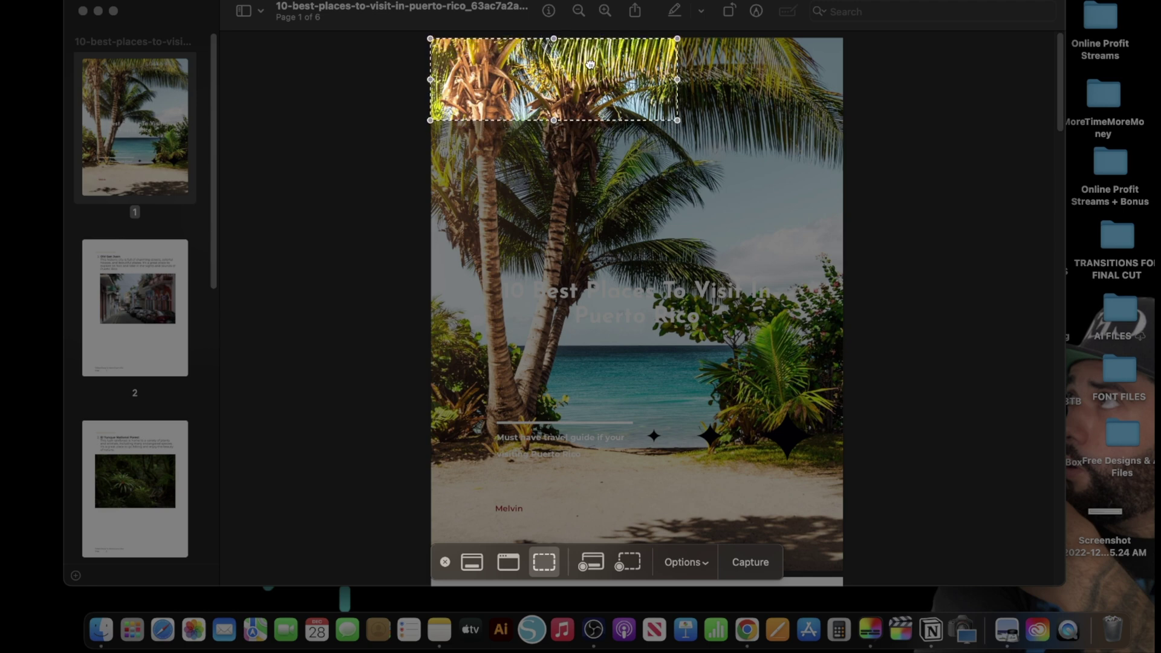
drag(678, 79, 843, 79)
drag(659, 119, 659, 571)
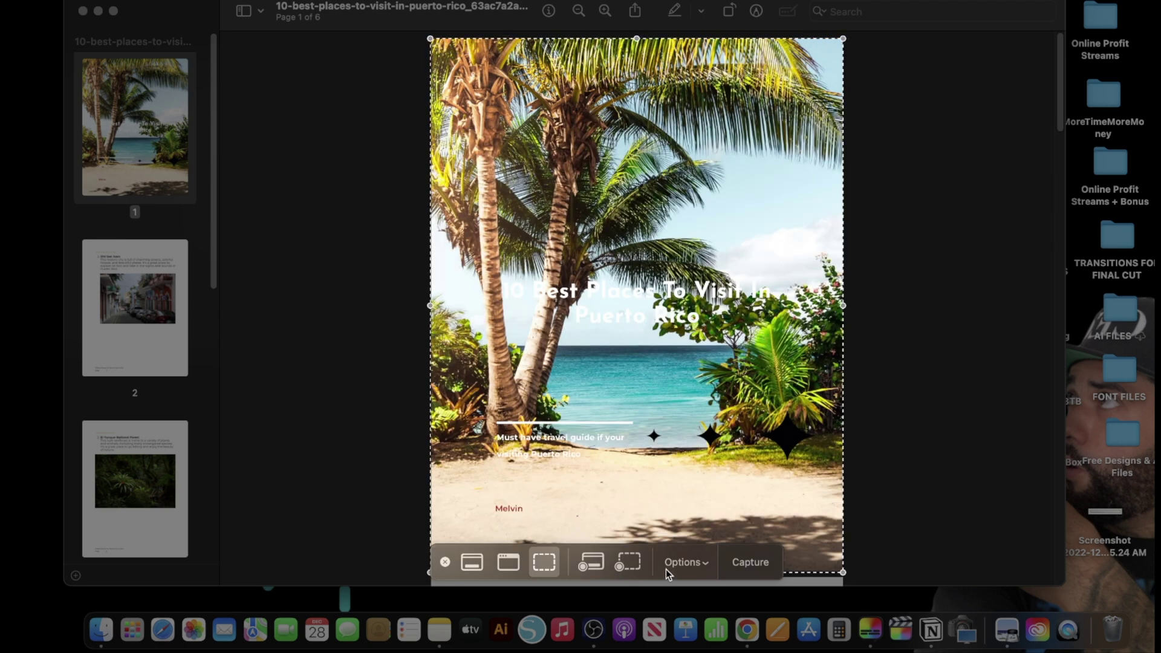
click(756, 562)
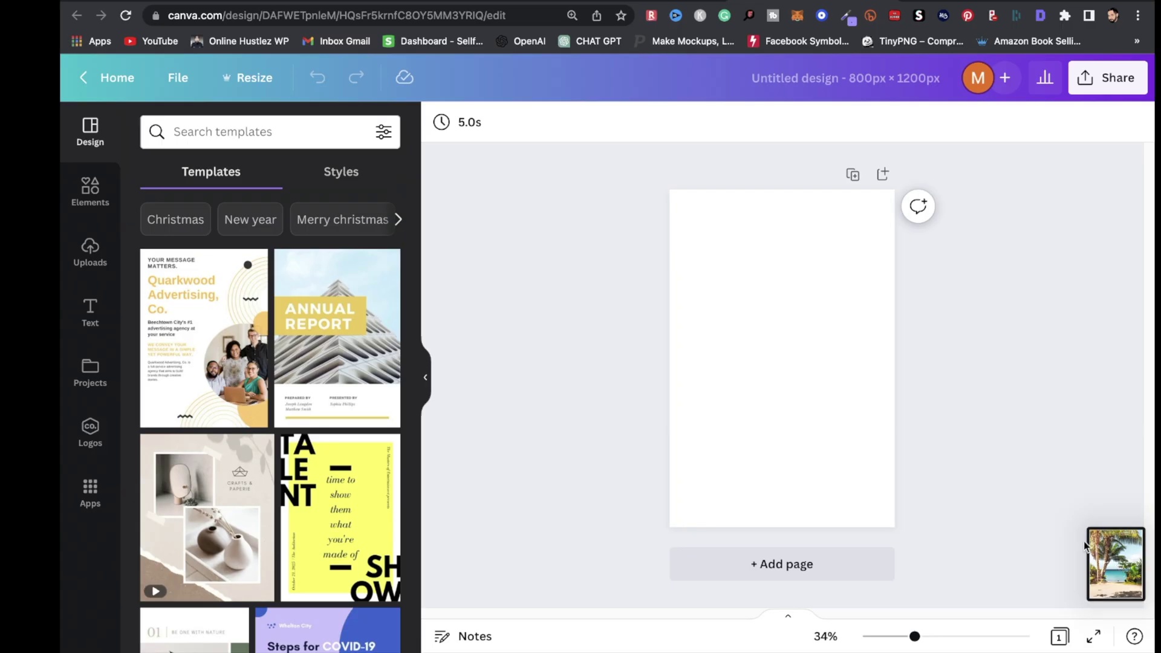
drag(1116, 559, 765, 337)
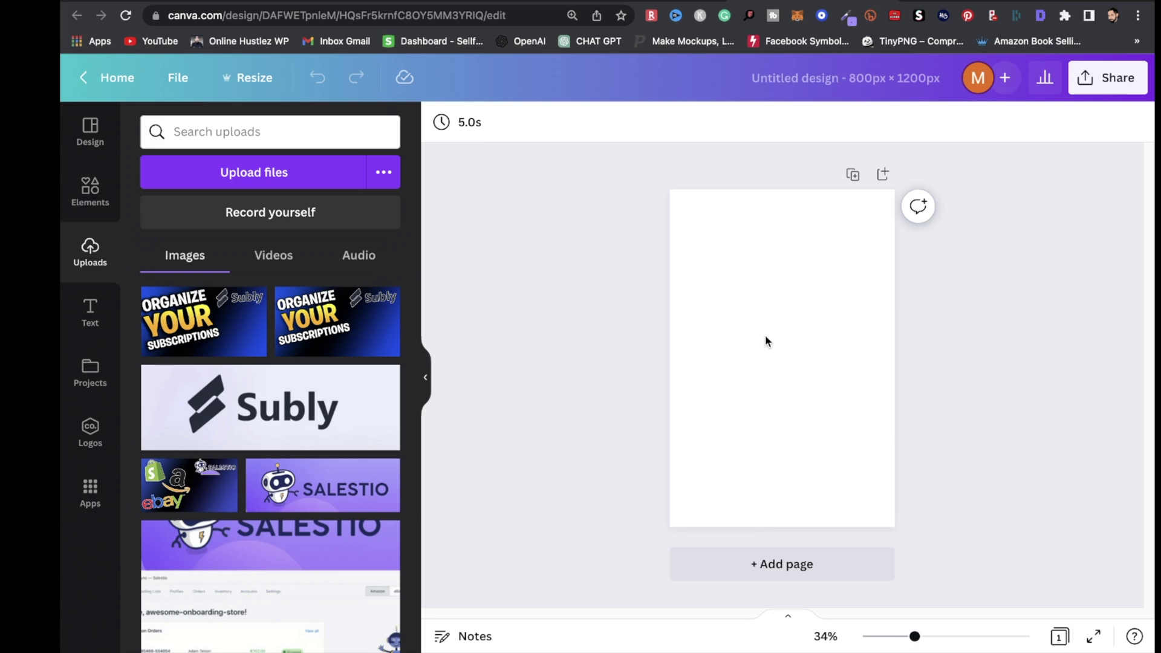
Deselect the cover and download the Canva design as an image via Share
click(1016, 426)
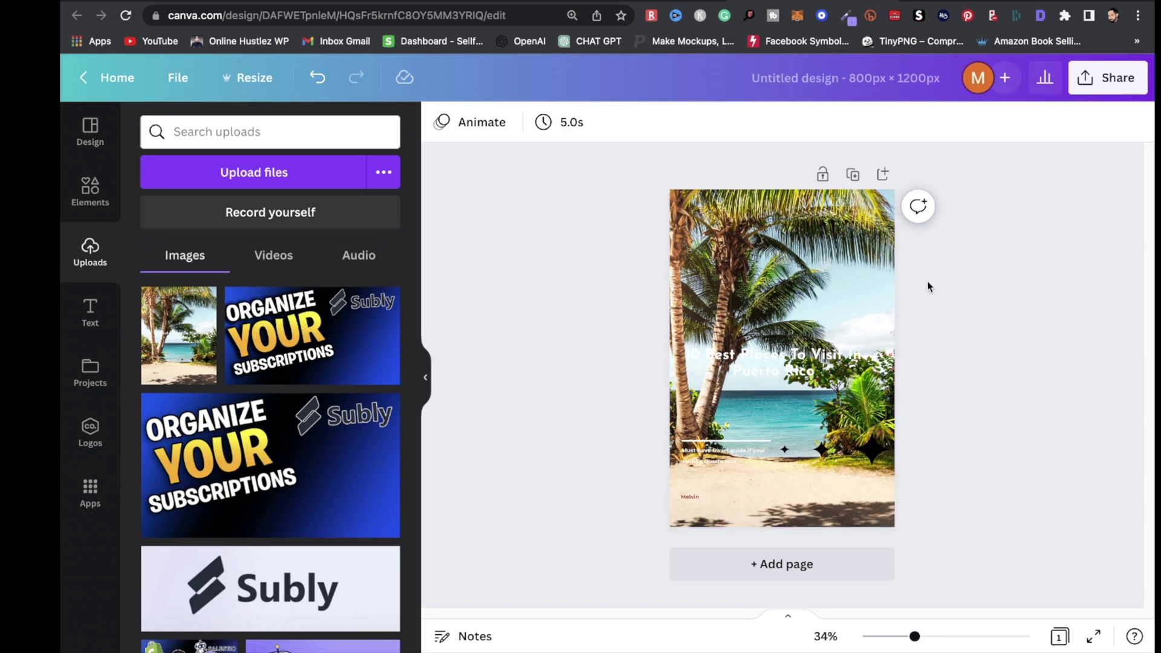
click(1112, 84)
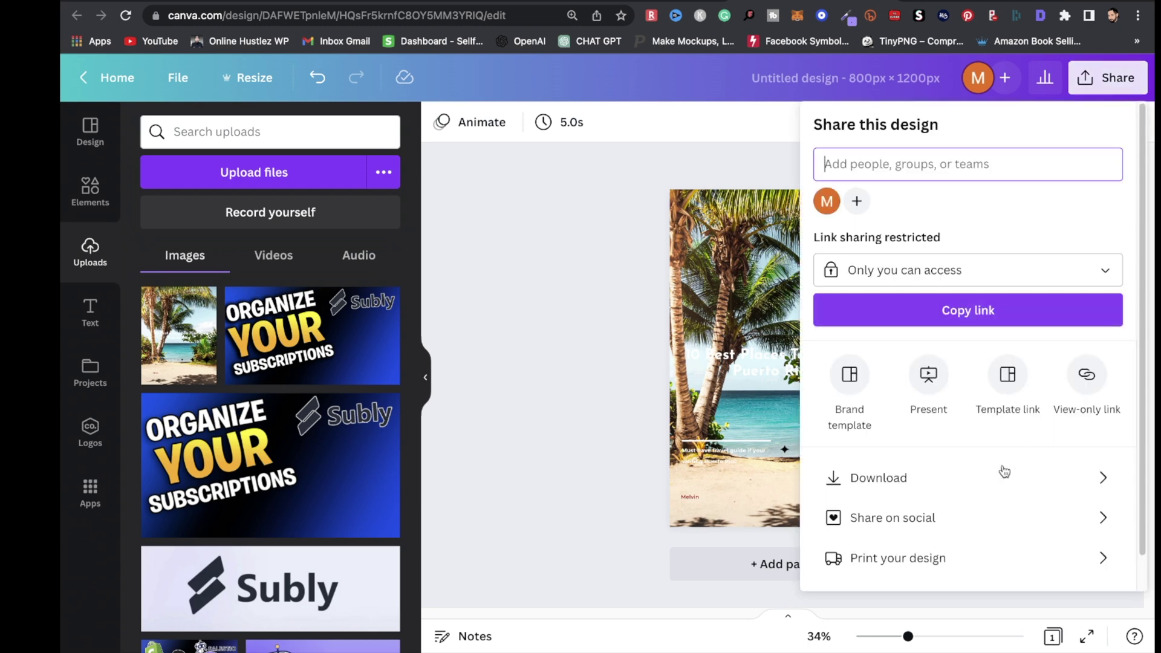
click(973, 479)
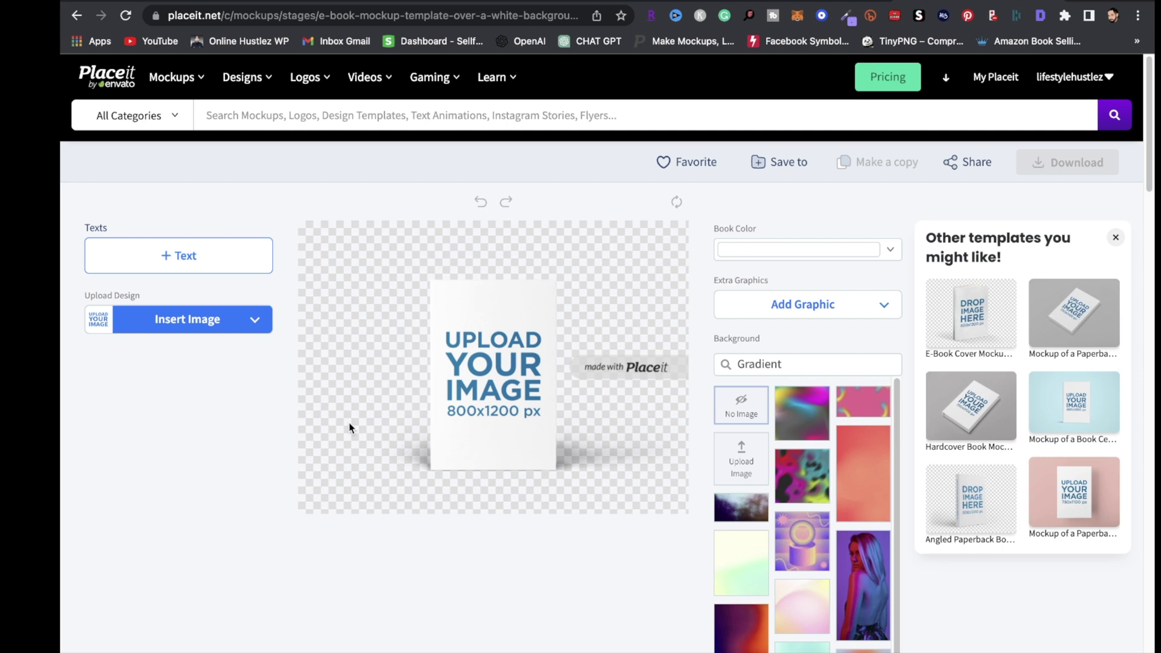
Upload the cover image into the Placeit mockup, zoom it to about 133% and crop
click(207, 324)
click(214, 384)
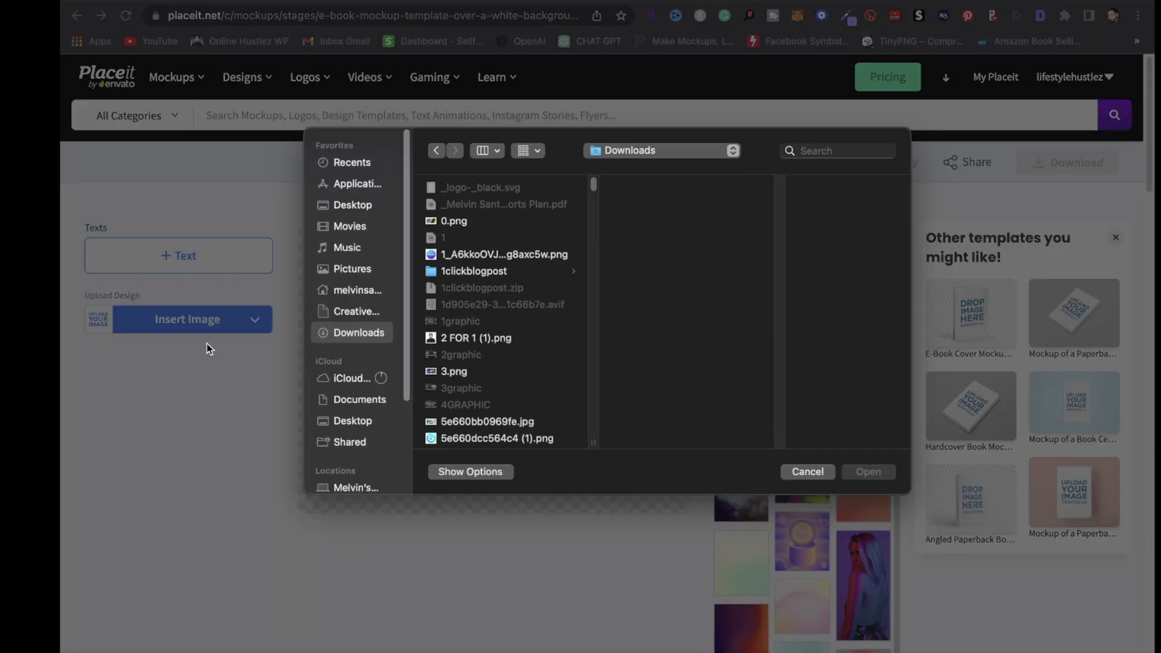
click(868, 472)
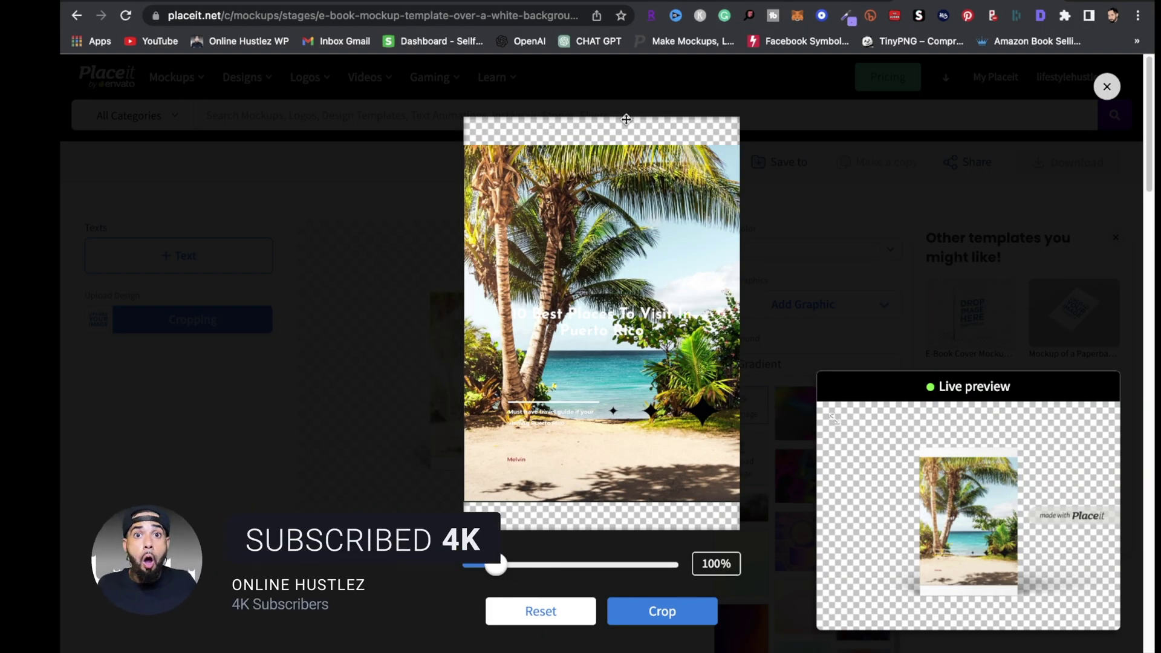
drag(501, 560, 519, 567)
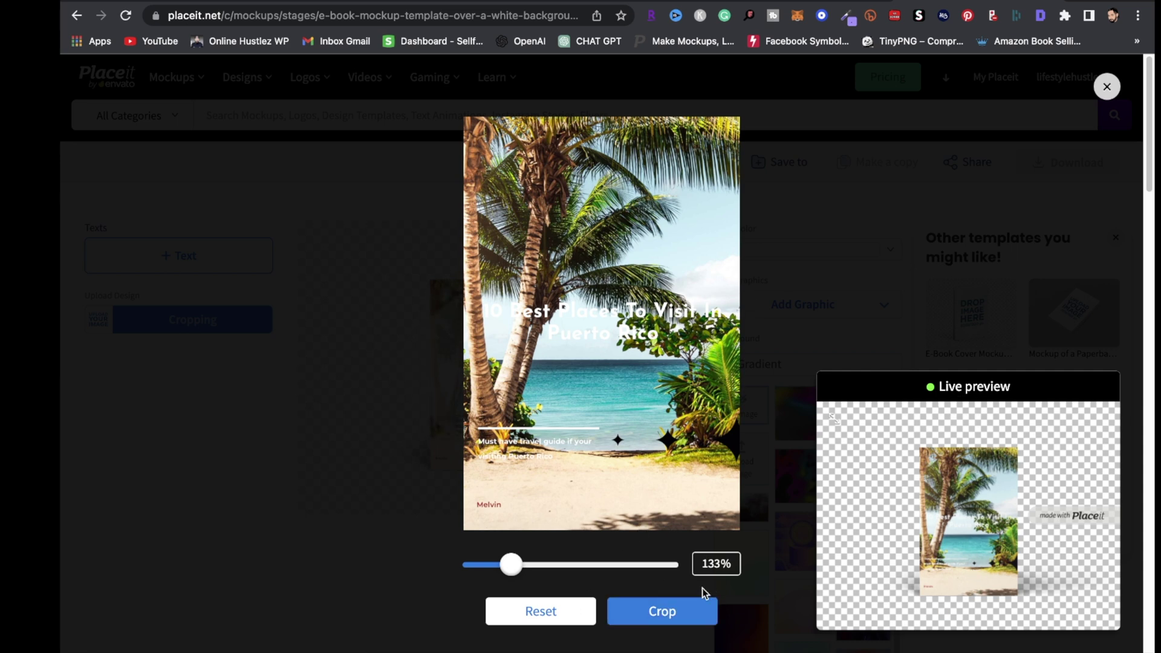
click(669, 612)
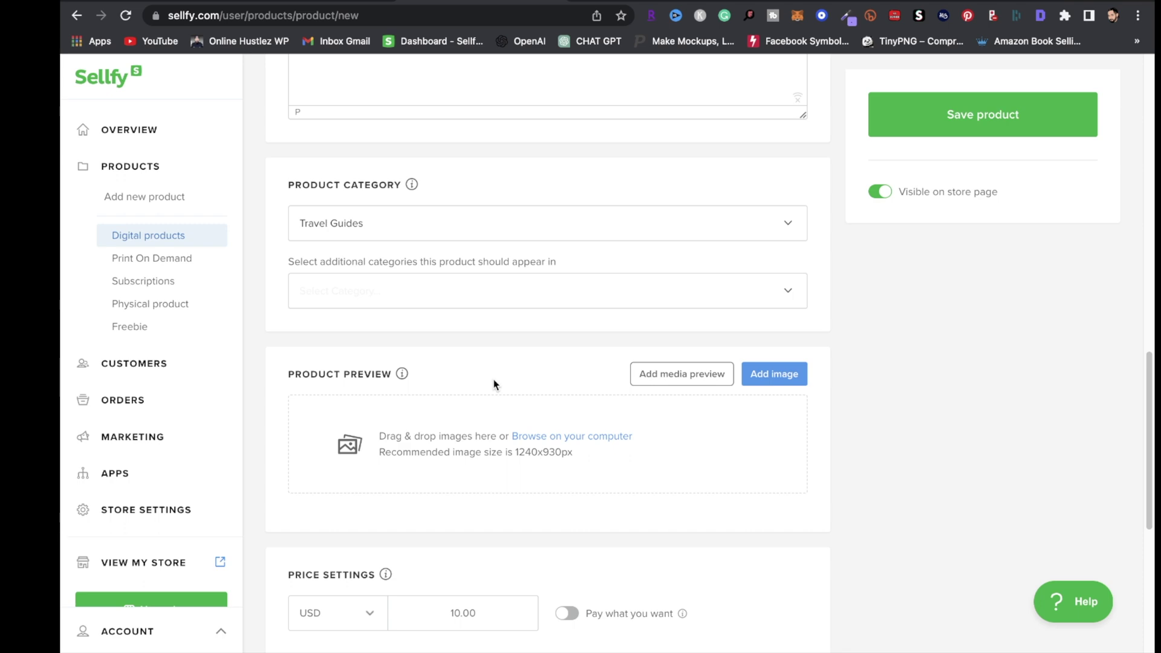
Upload Untitled design (9).png from Recents as the Product Preview image, then review the product page
click(778, 380)
click(375, 162)
click(507, 327)
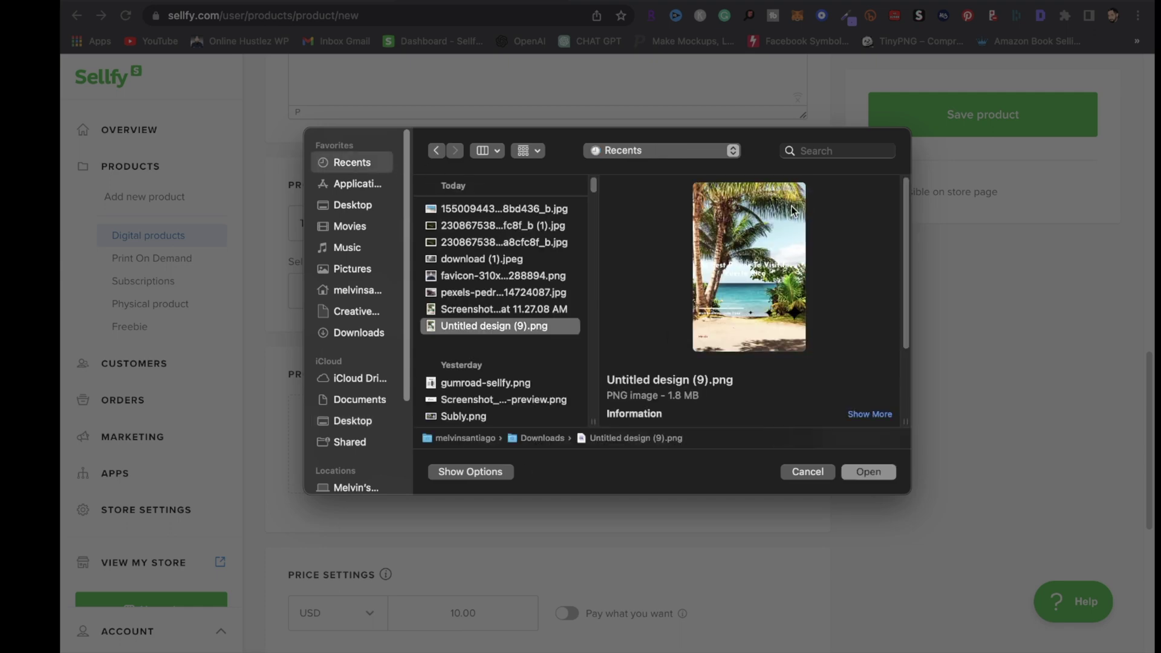
click(879, 472)
scroll(463, 432, down, 5)
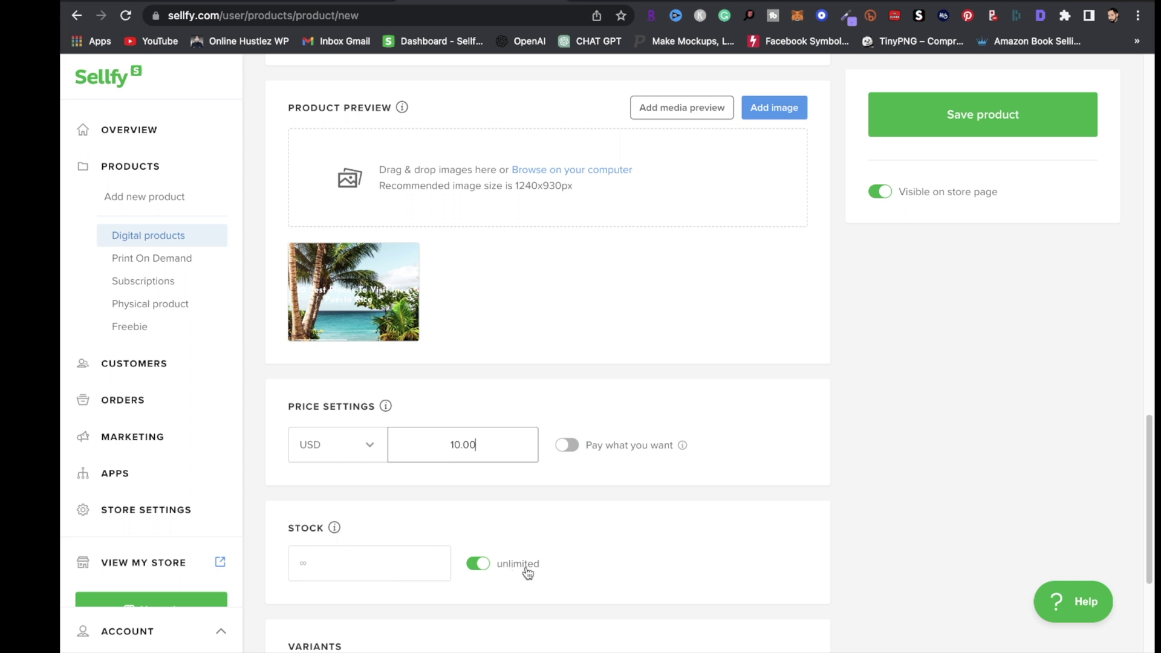
scroll(461, 337, up, 15)
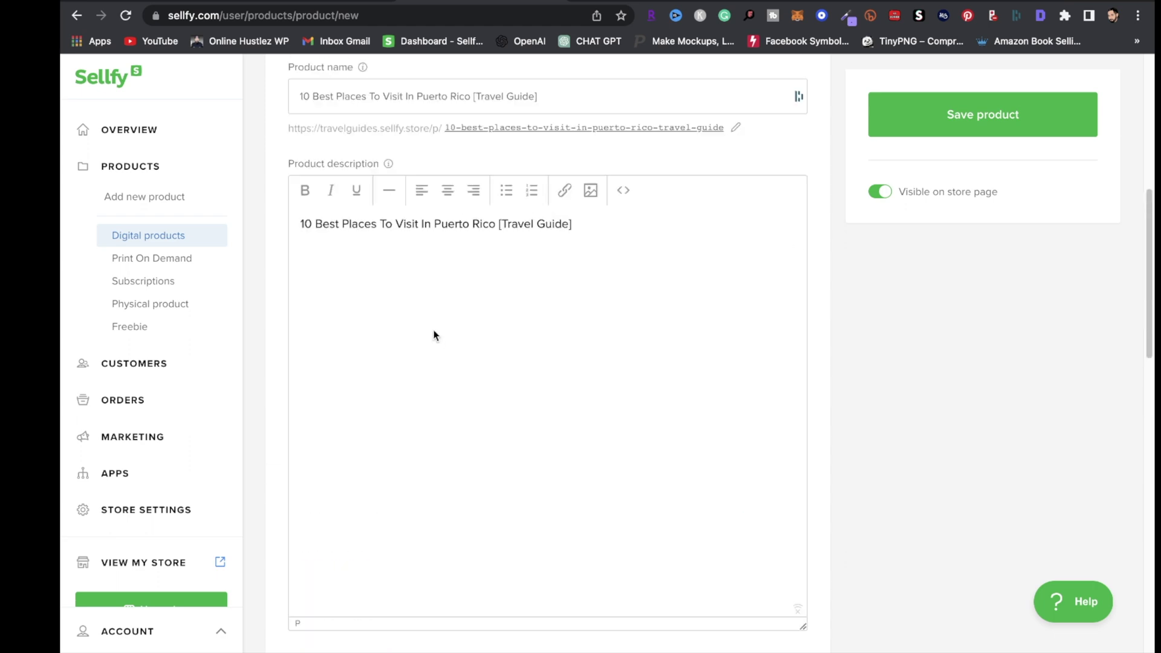
scroll(695, 514, down, 10)
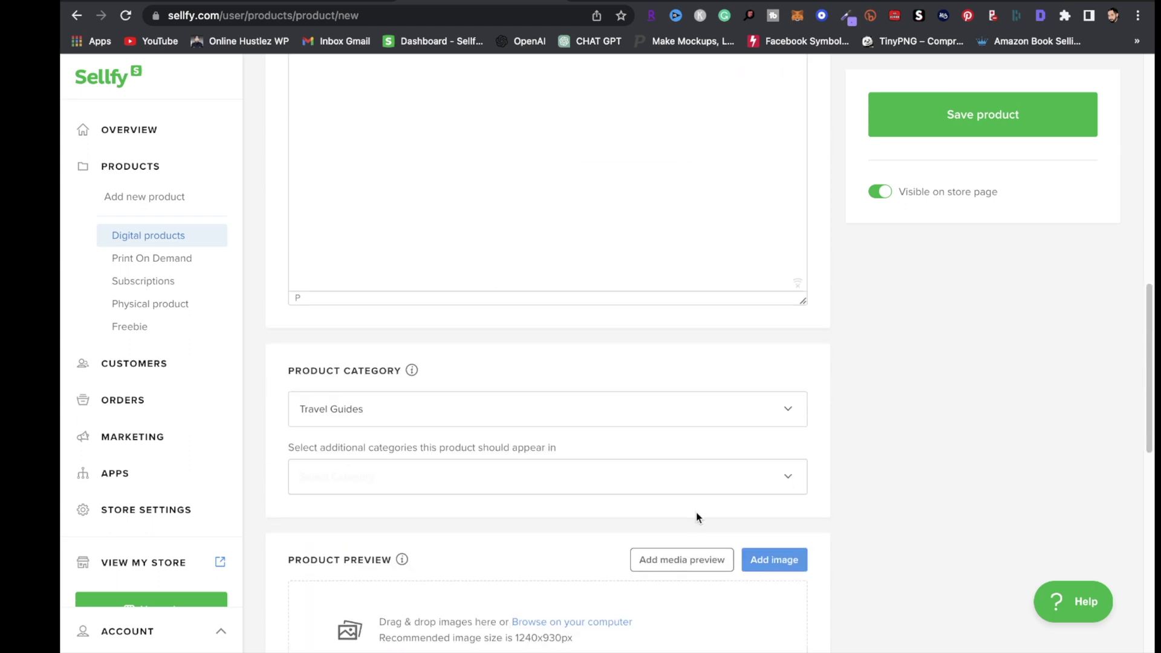
scroll(651, 540, down, 4)
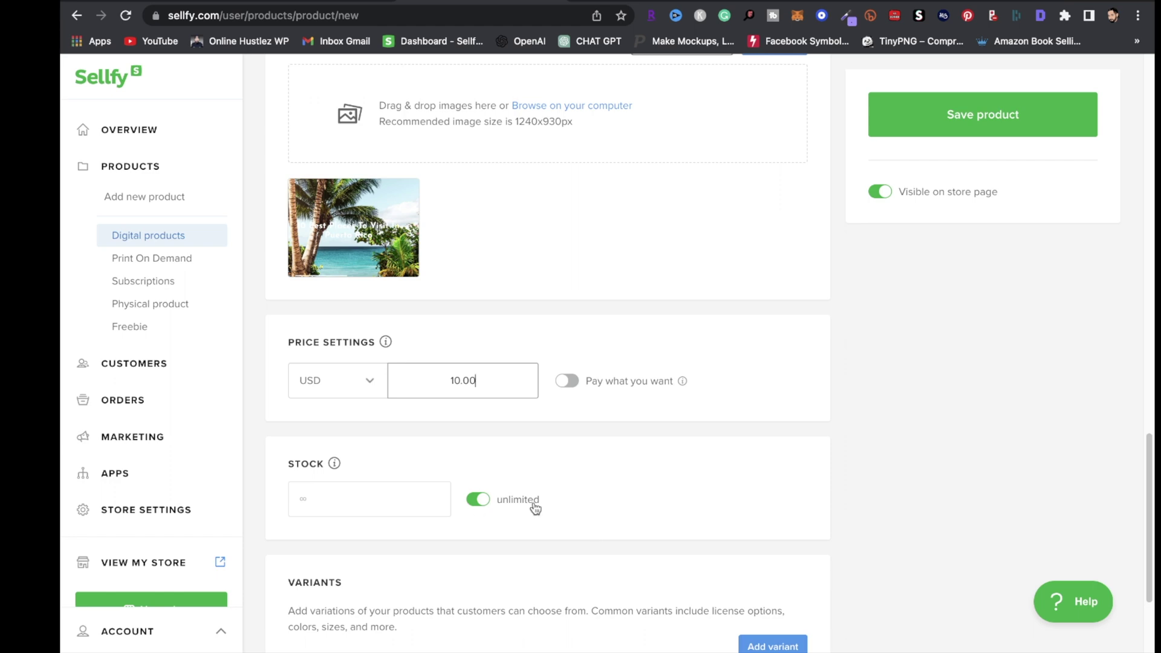
scroll(647, 471, down, 2)
scroll(852, 326, up, 10)
scroll(852, 326, up, 10)
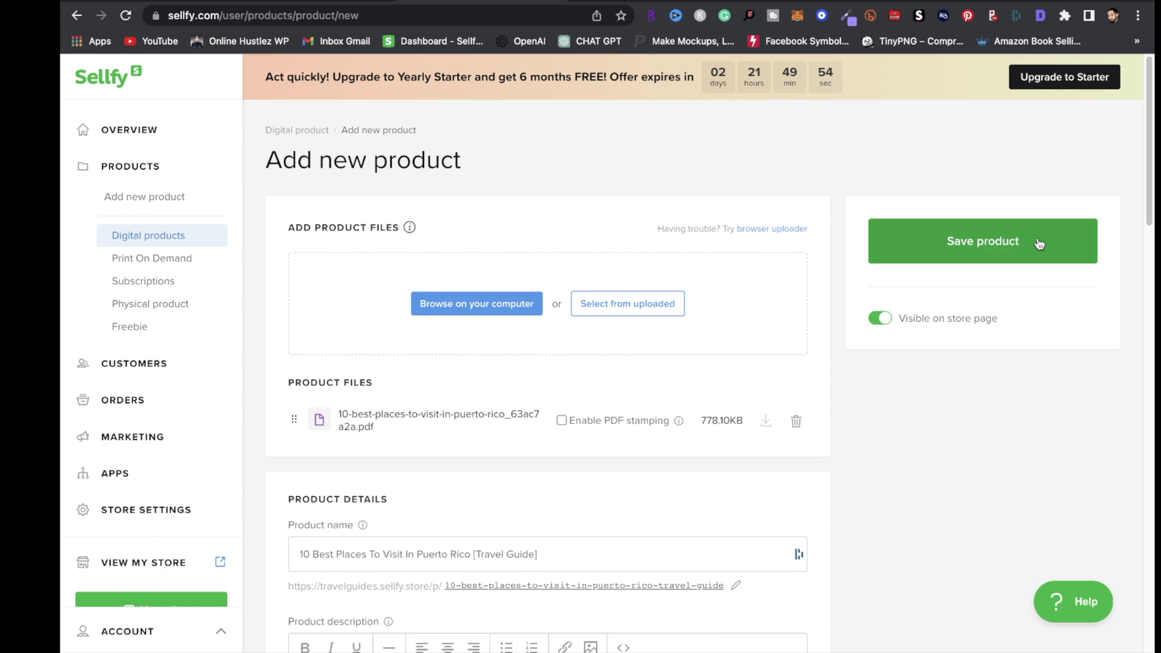
Save the $10 product, step through the onboarding to Got it!, and view travelguides.sellfy.store
click(1007, 261)
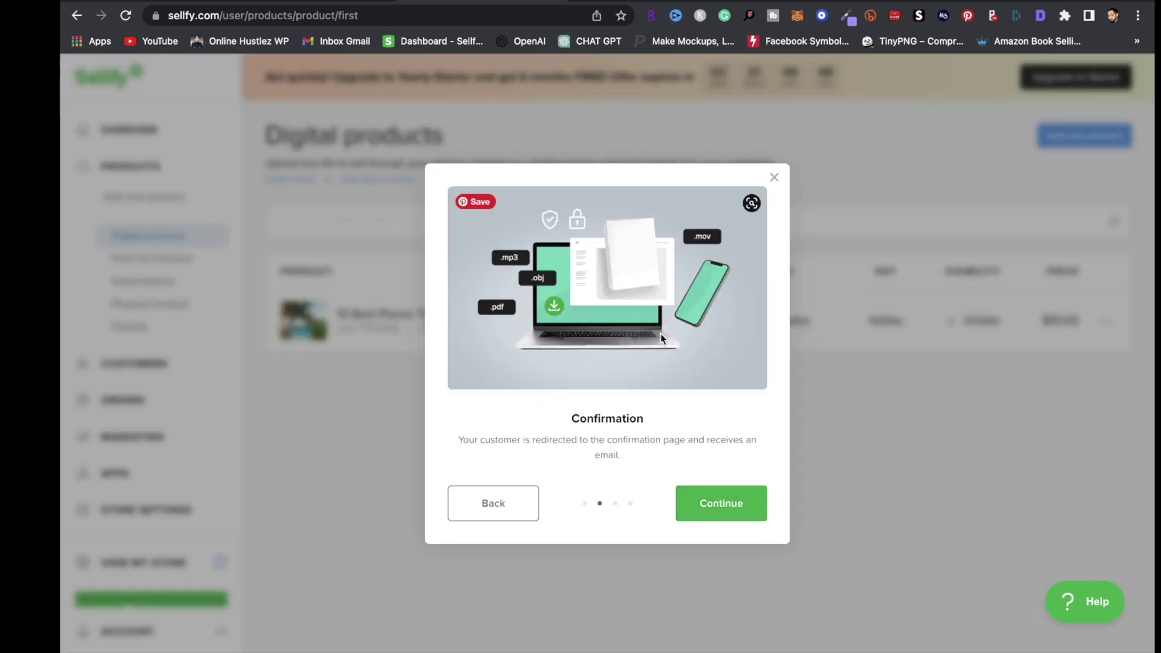
click(584, 503)
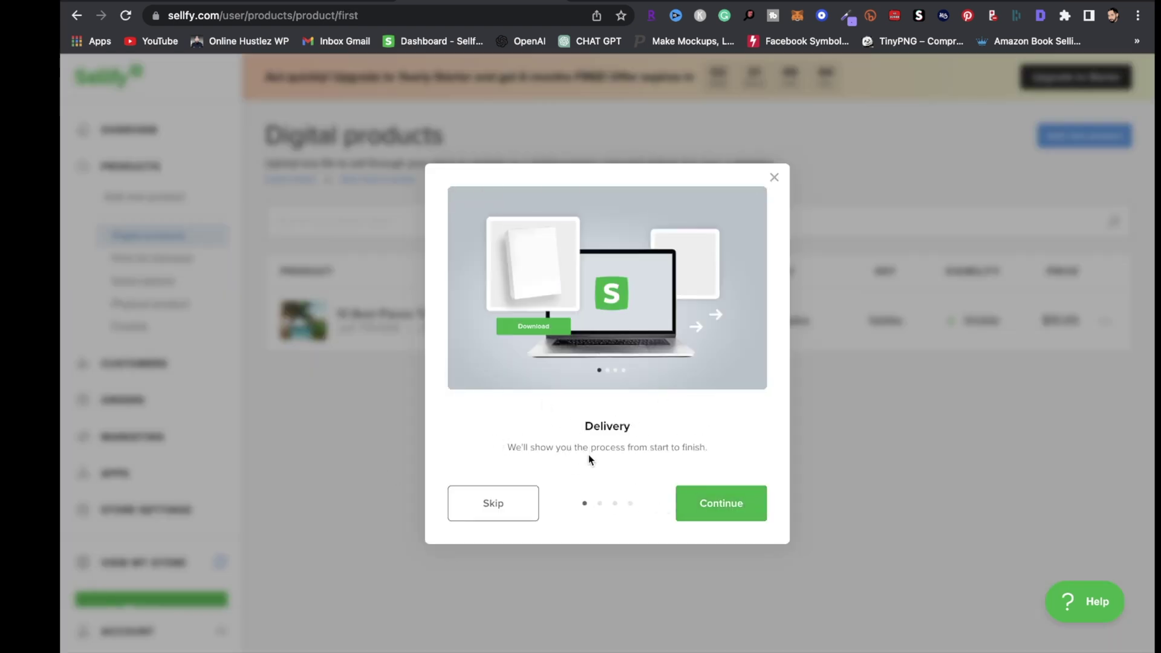
click(721, 496)
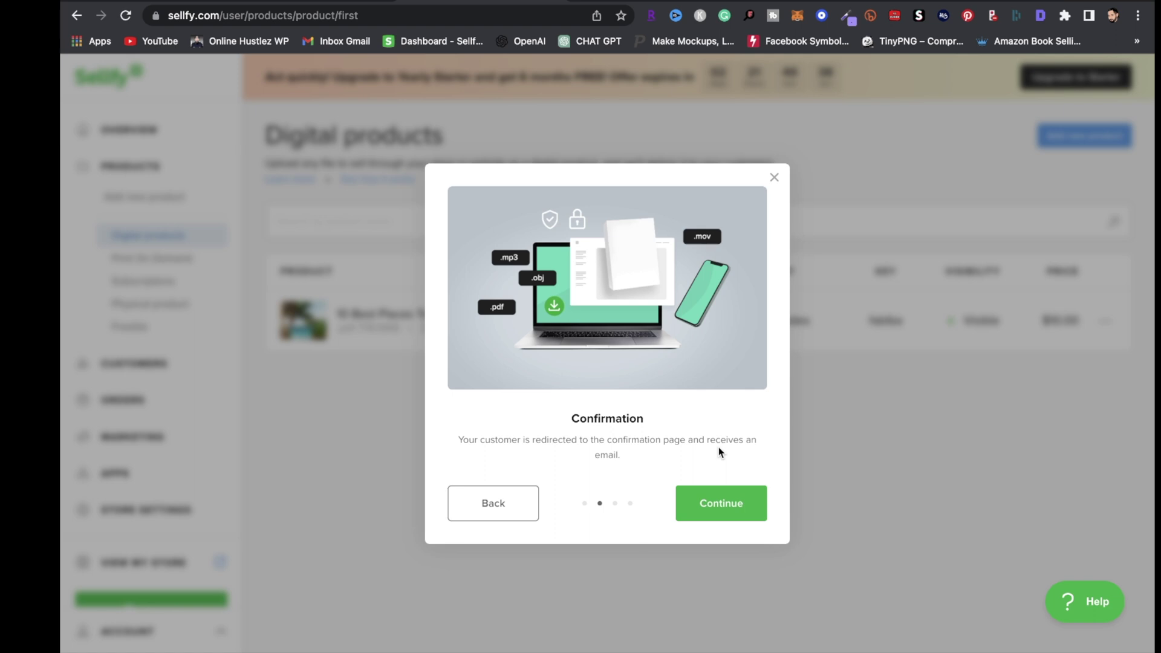
click(735, 512)
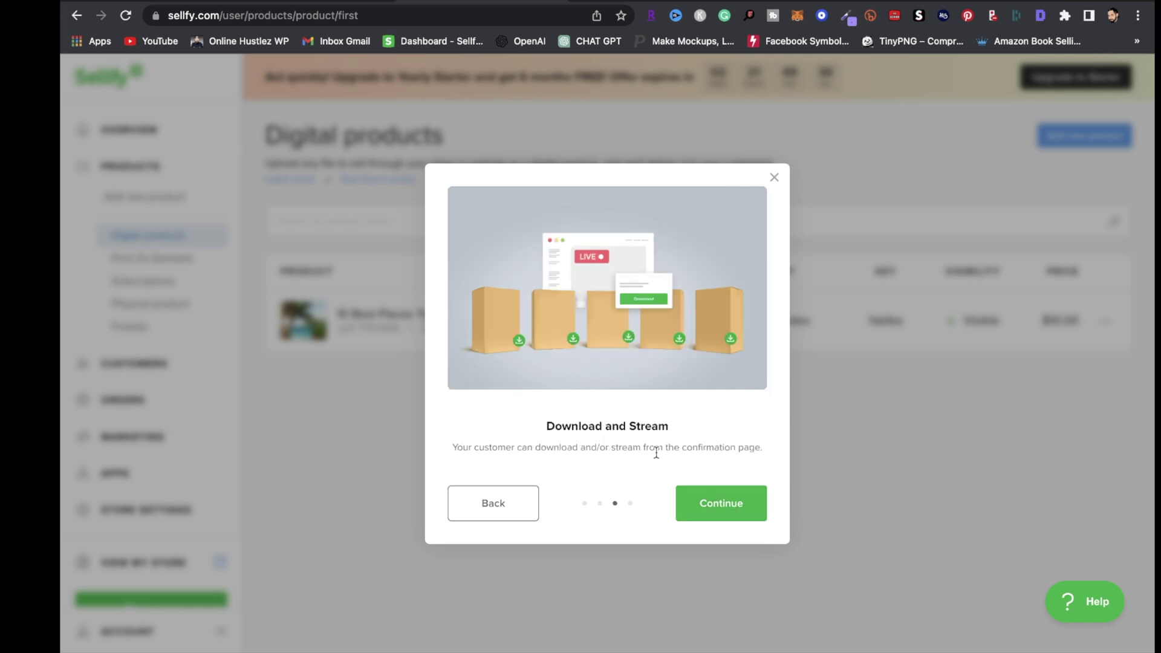
click(728, 513)
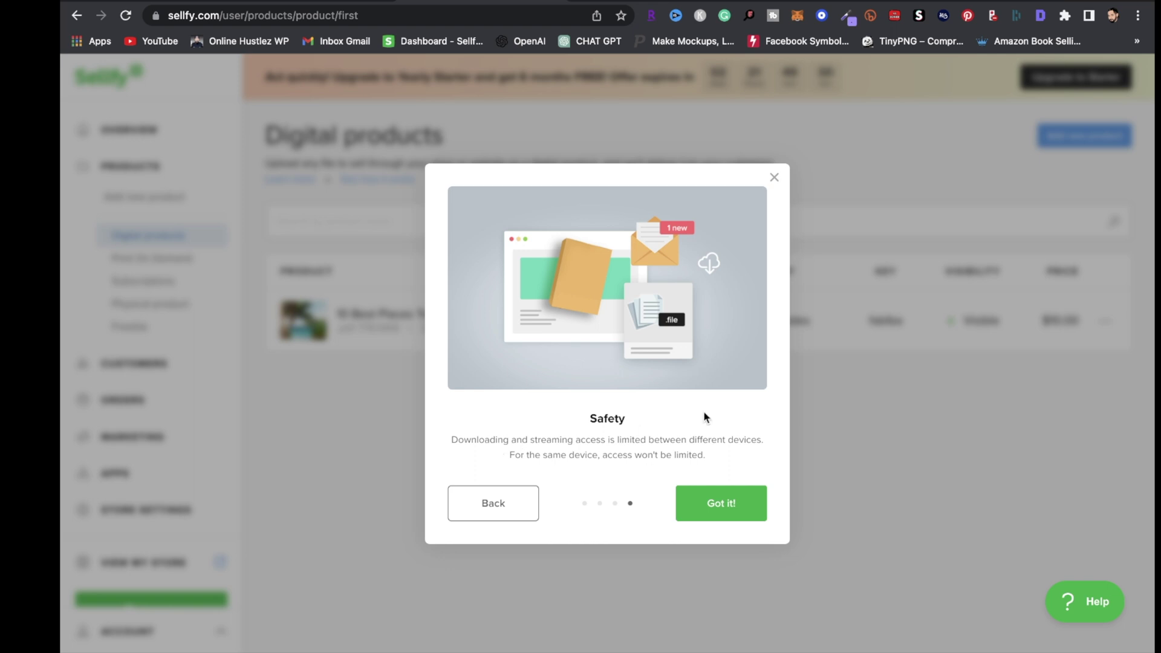
click(746, 509)
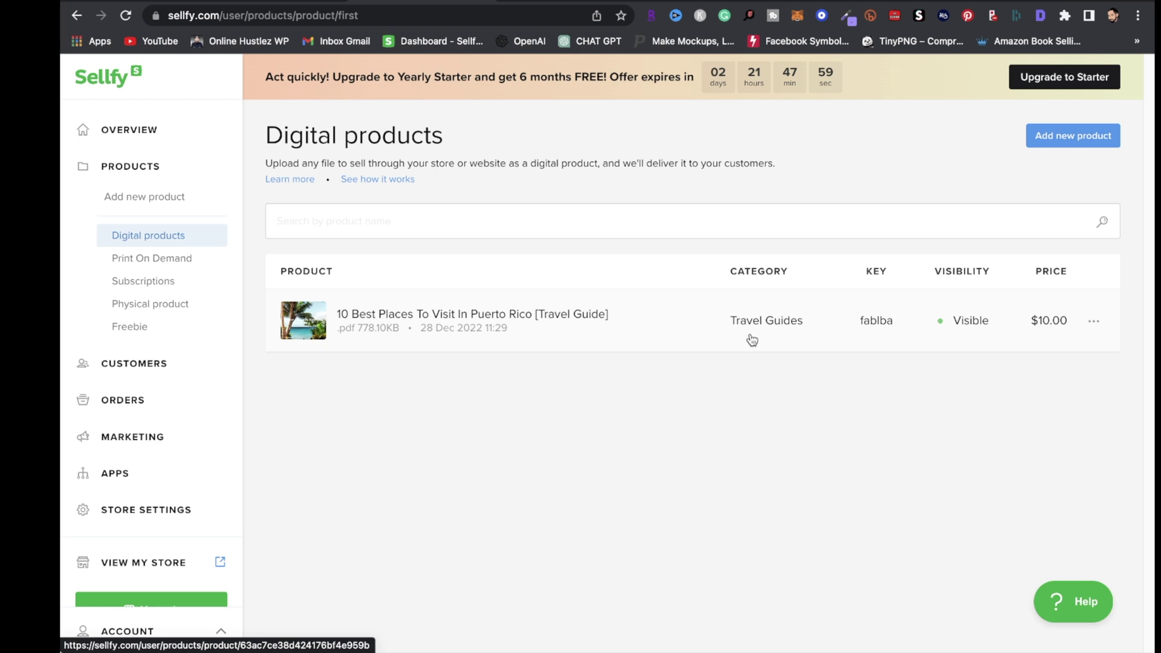
click(139, 565)
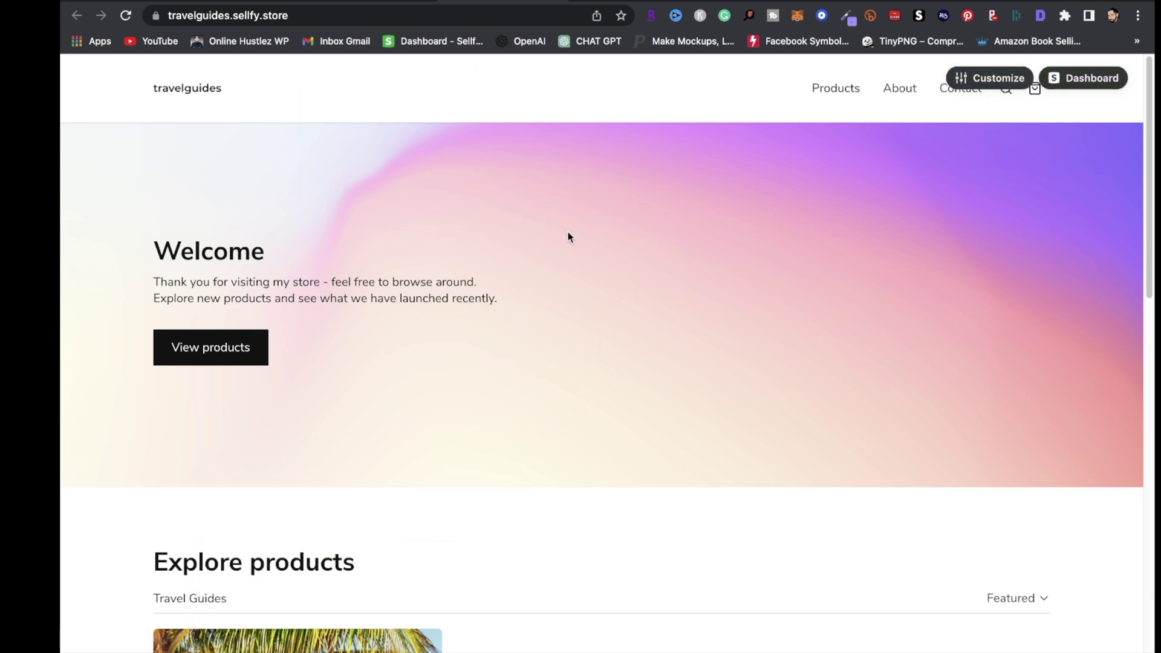
Check the $10.00 Puerto Rico guide card on the storefront, then return to the ChatGPT places list
scroll(514, 485, down, 10)
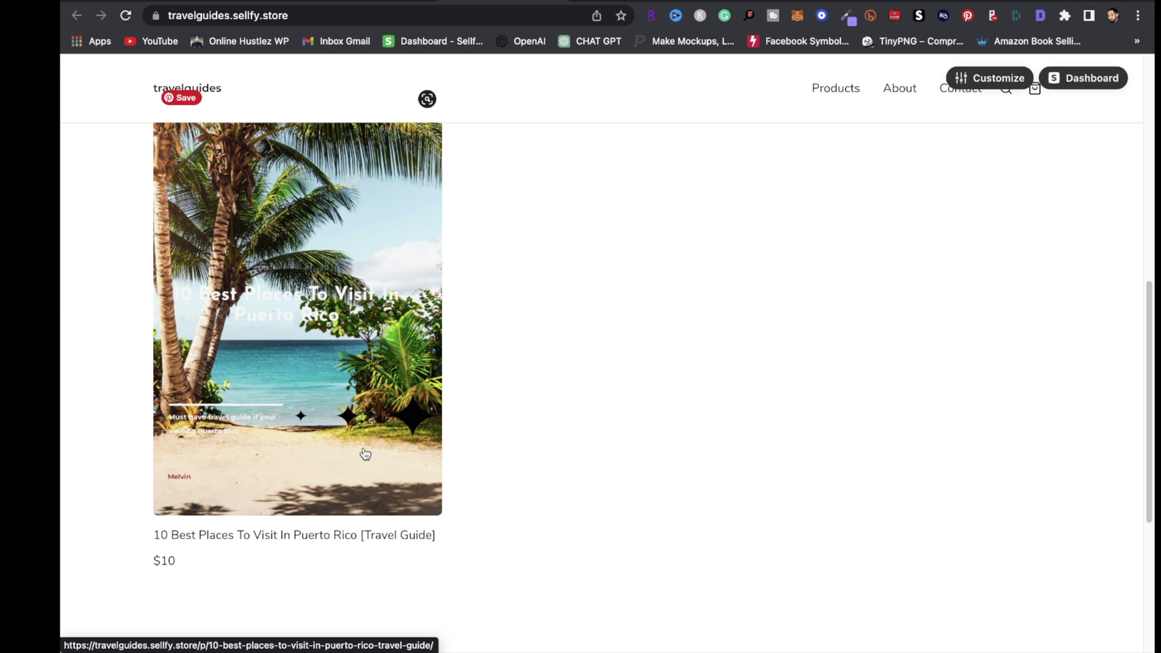
scroll(365, 454, up, 10)
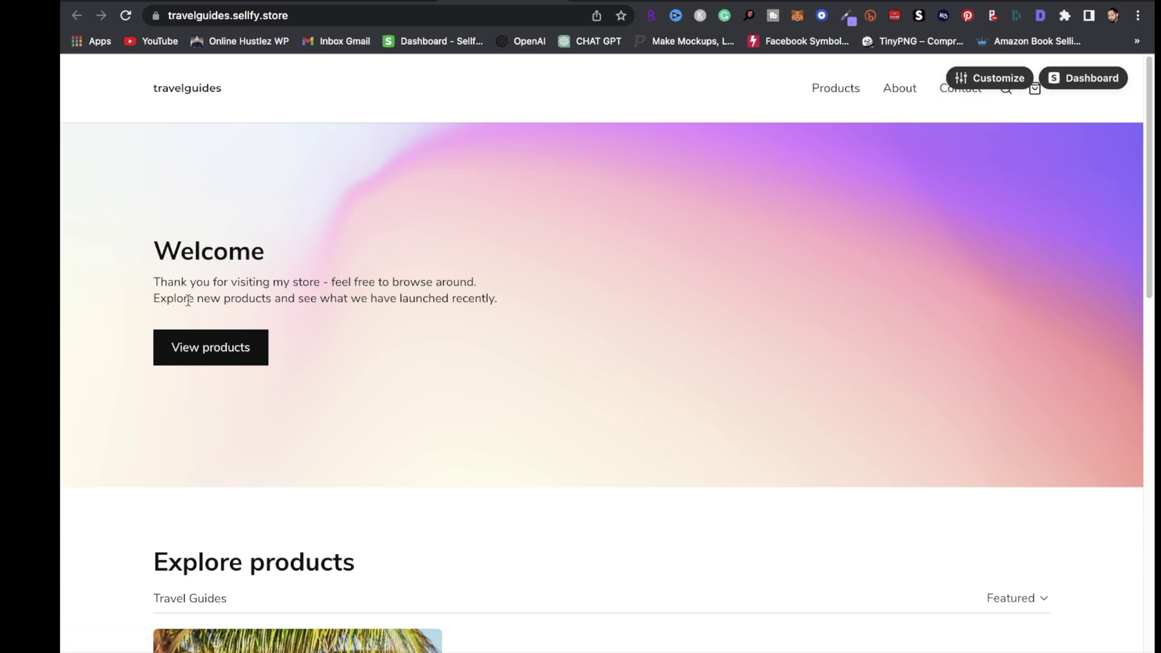
scroll(270, 486, down, 8)
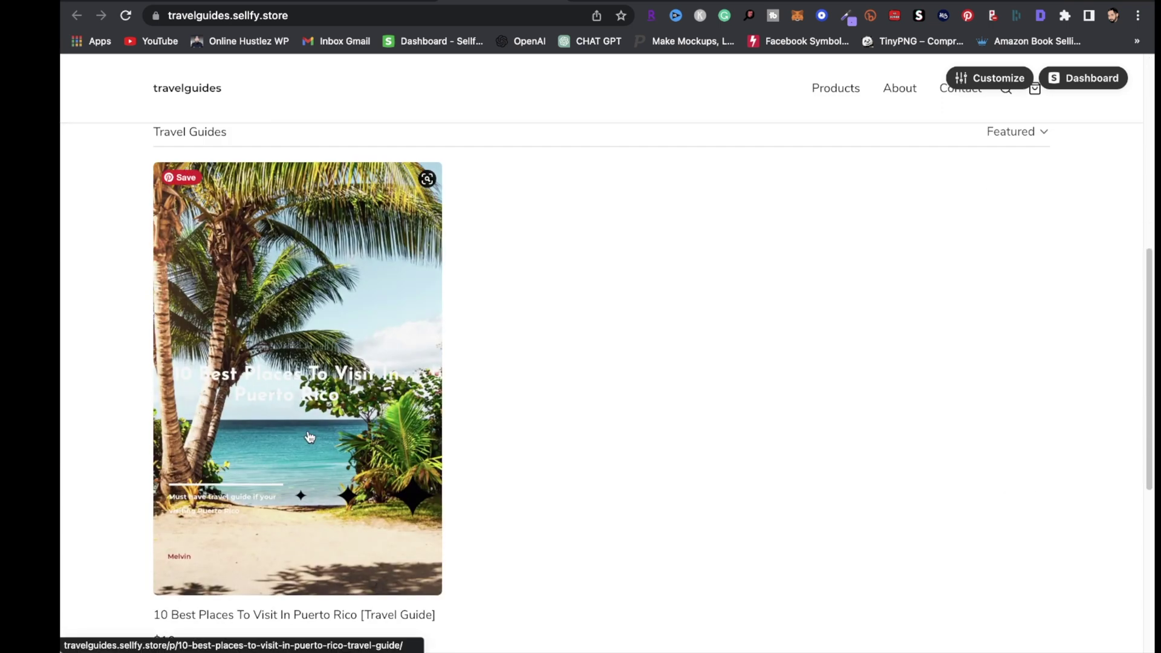
click(108, 1)
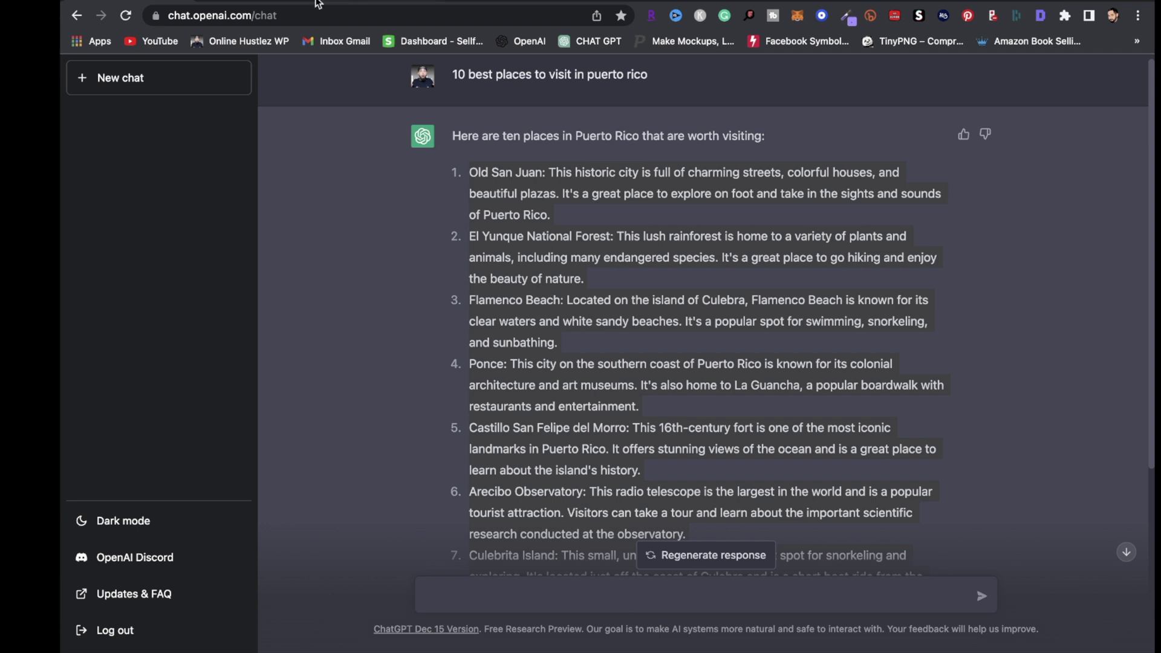
Select the Puerto Rico document's title and look over its paragraph style options
click(270, 1)
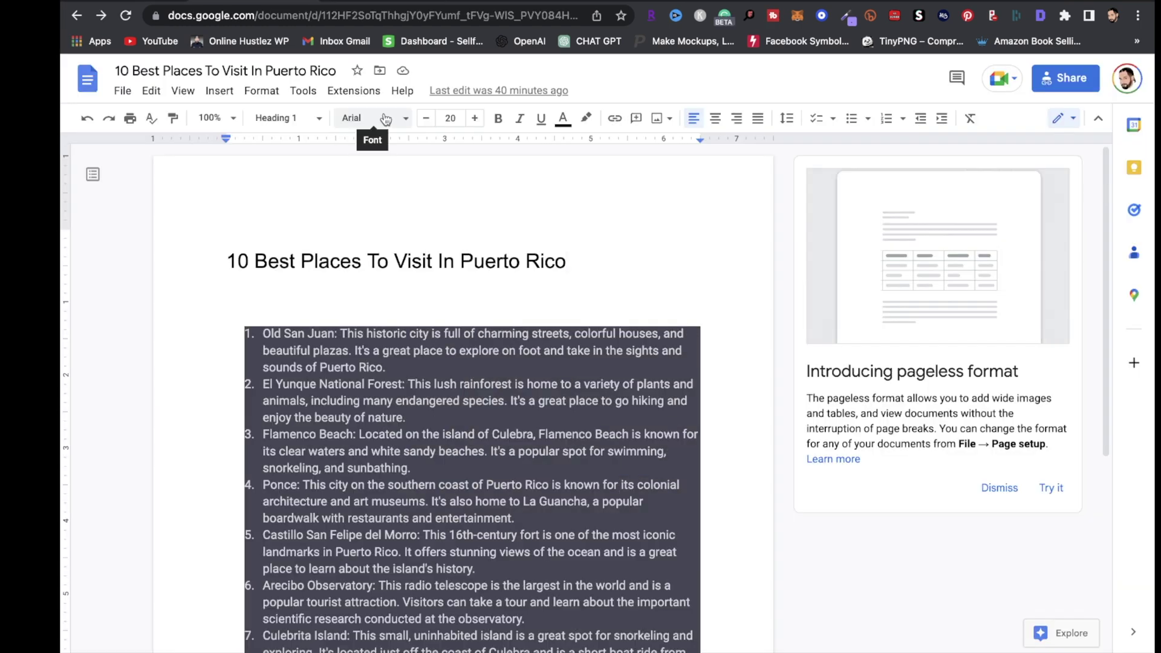
click(435, 315)
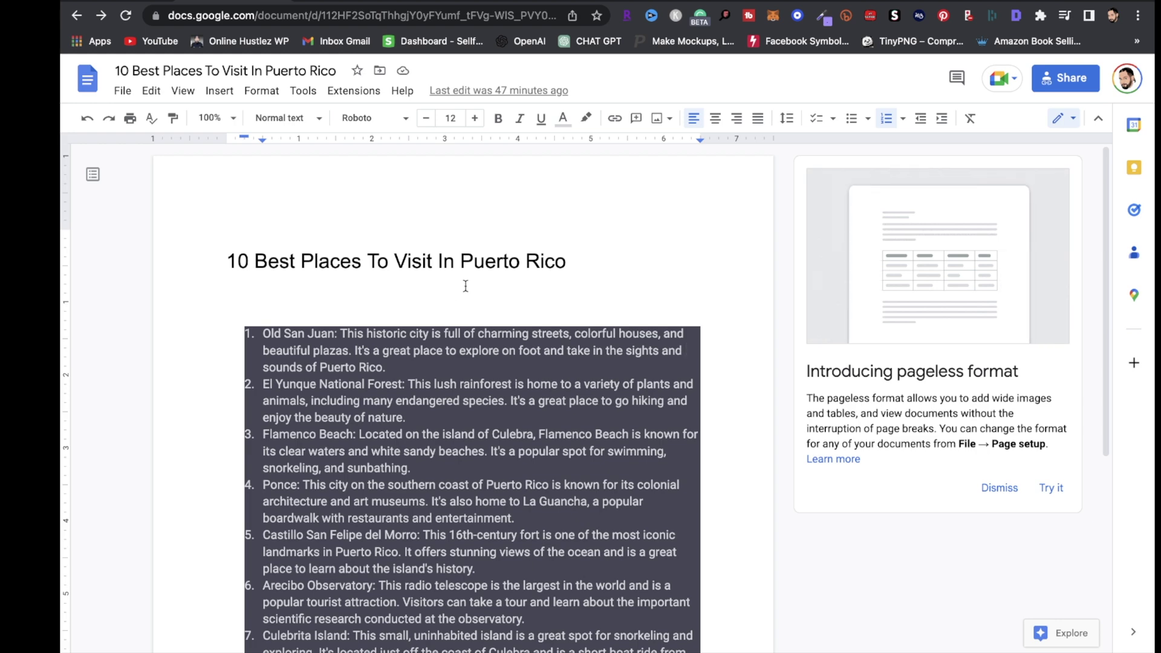
drag(566, 261, 227, 262)
click(262, 103)
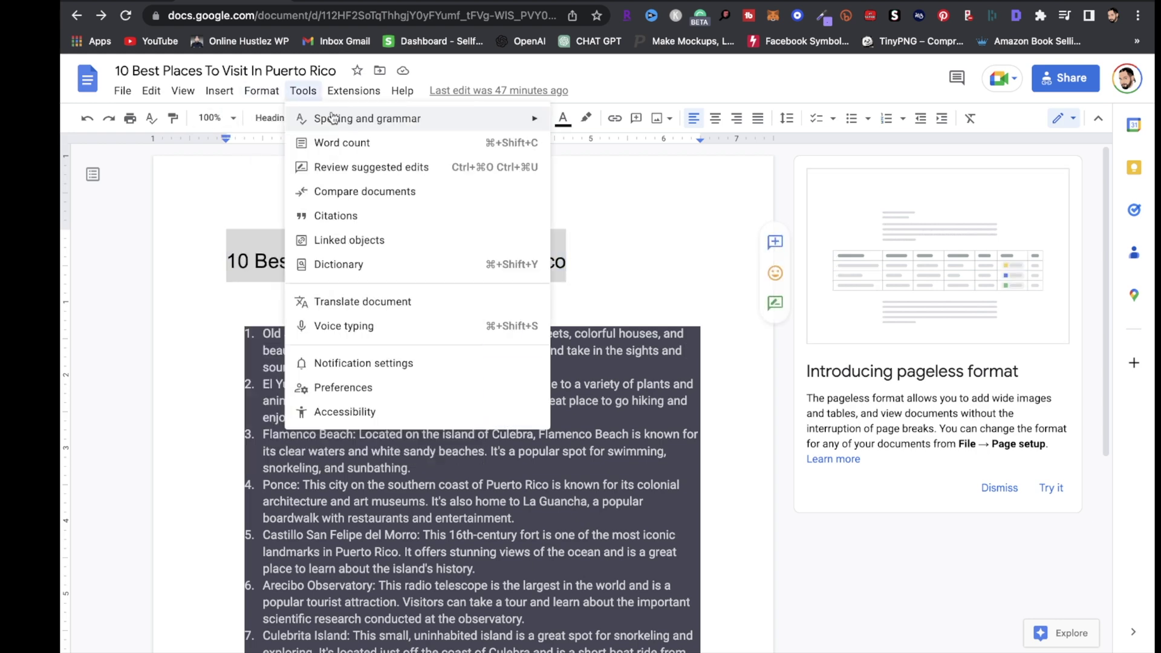
mouse_move(470, 150)
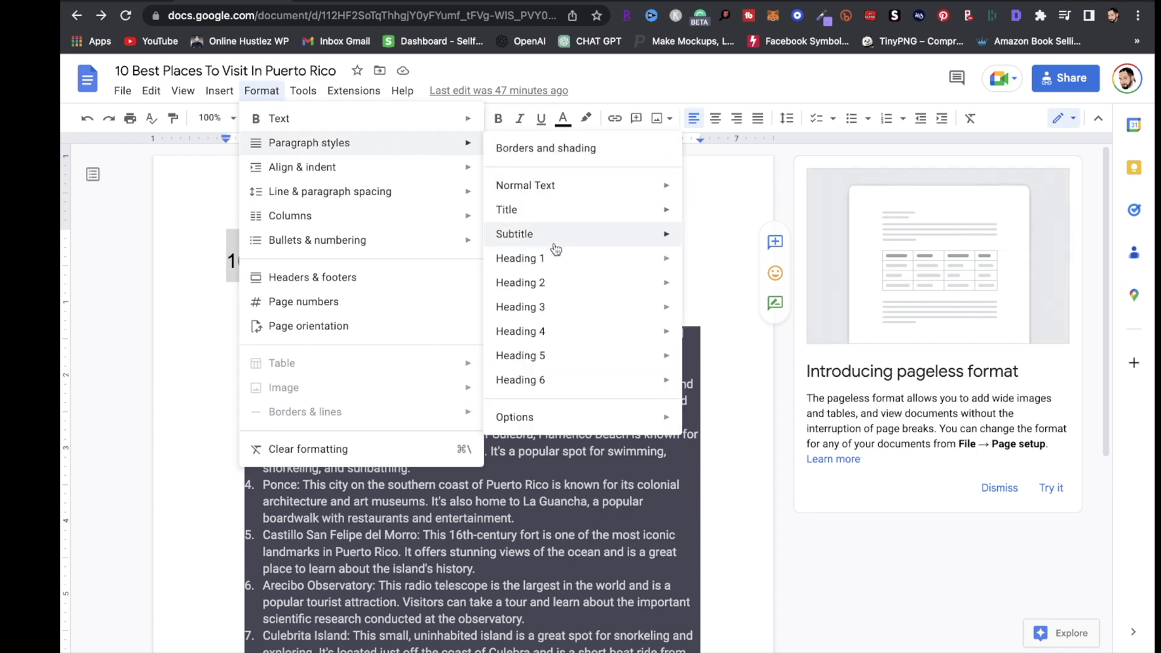
click(209, 336)
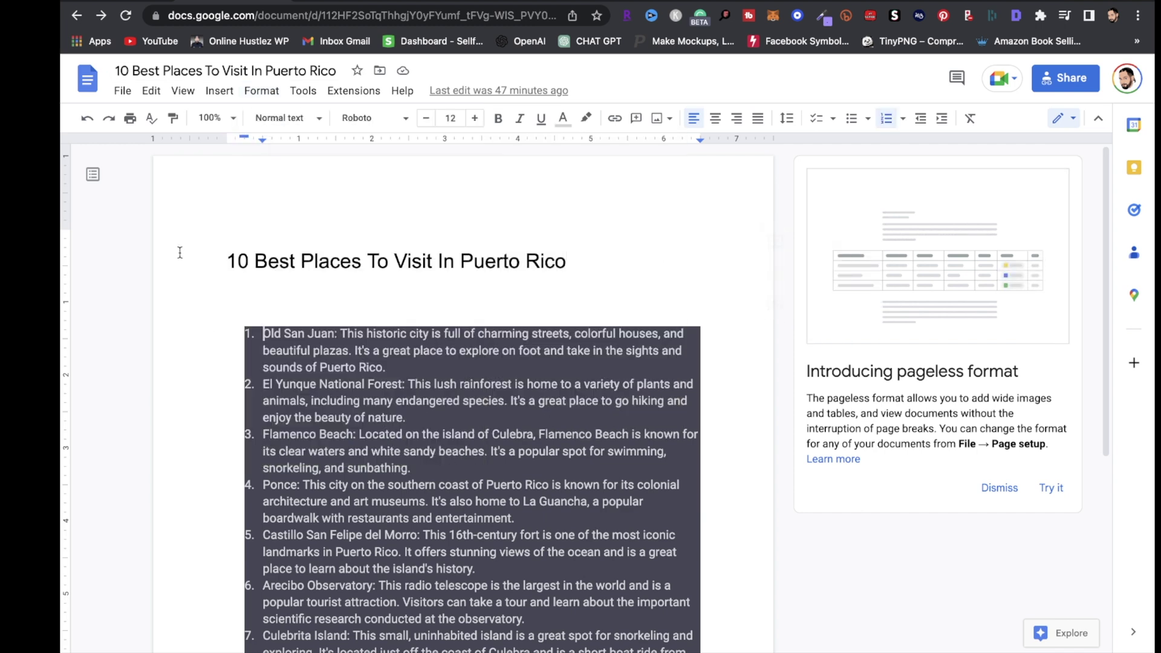
Set the document's General access to 'Anyone with the link' as Viewer
click(123, 91)
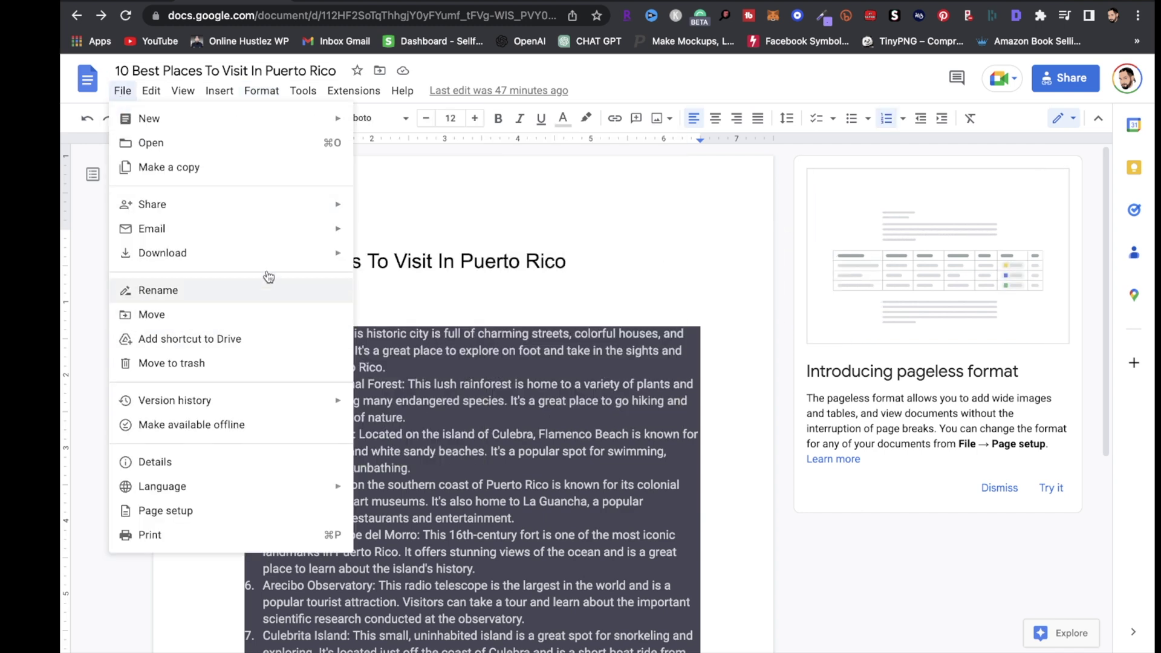
mouse_move(344, 210)
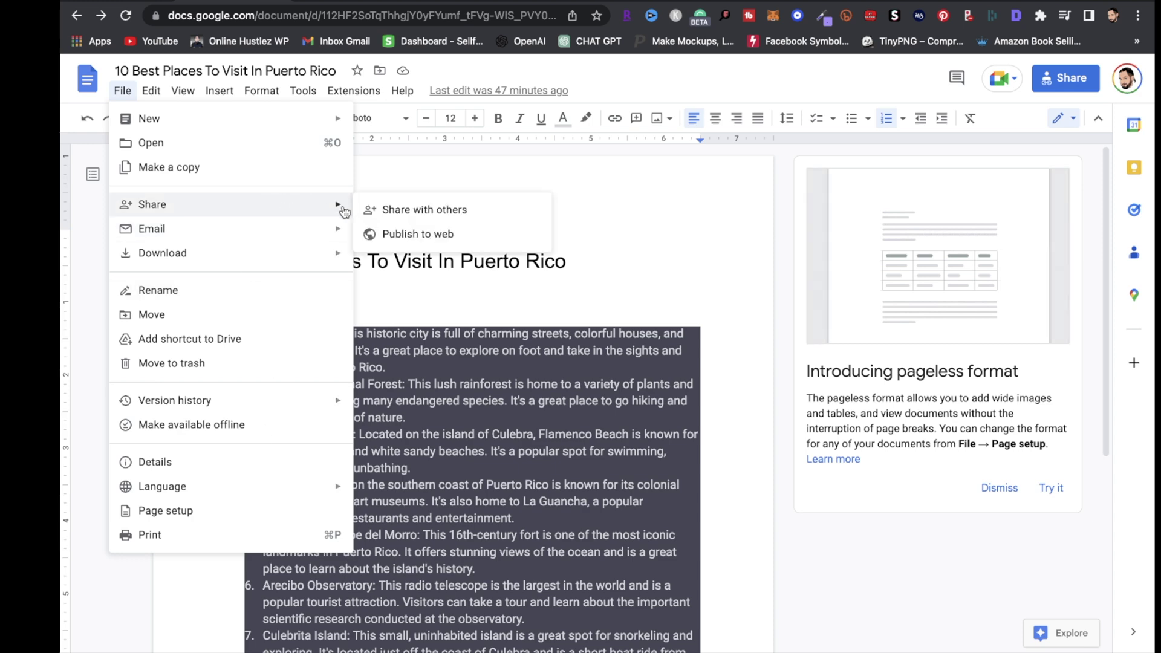
click(396, 218)
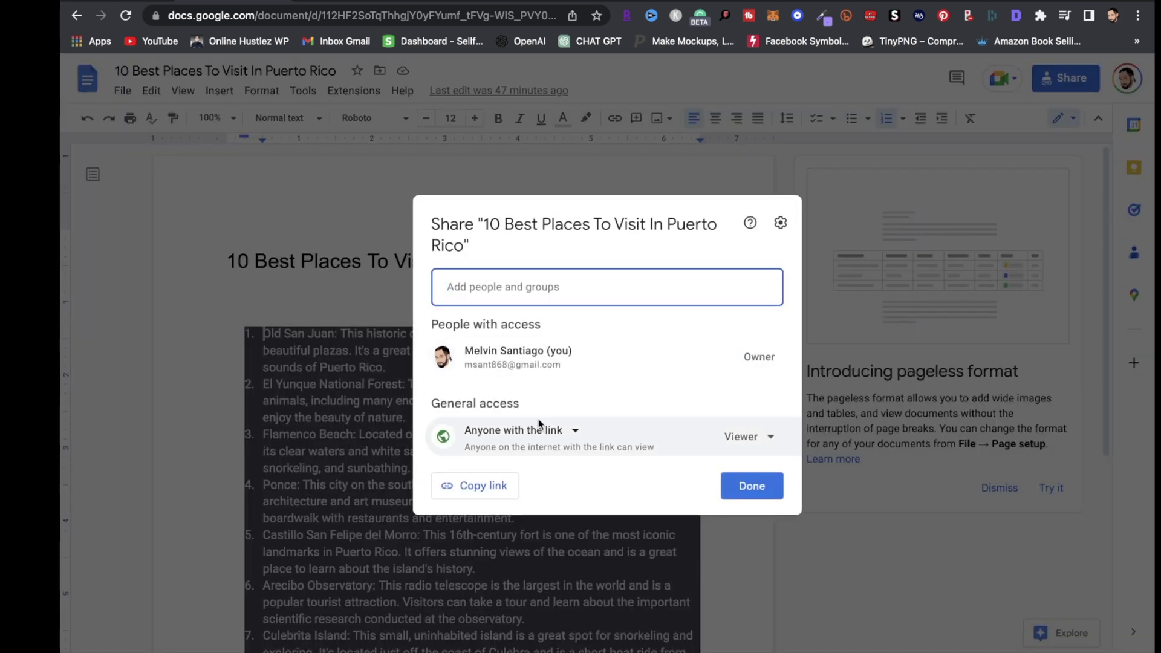
click(576, 432)
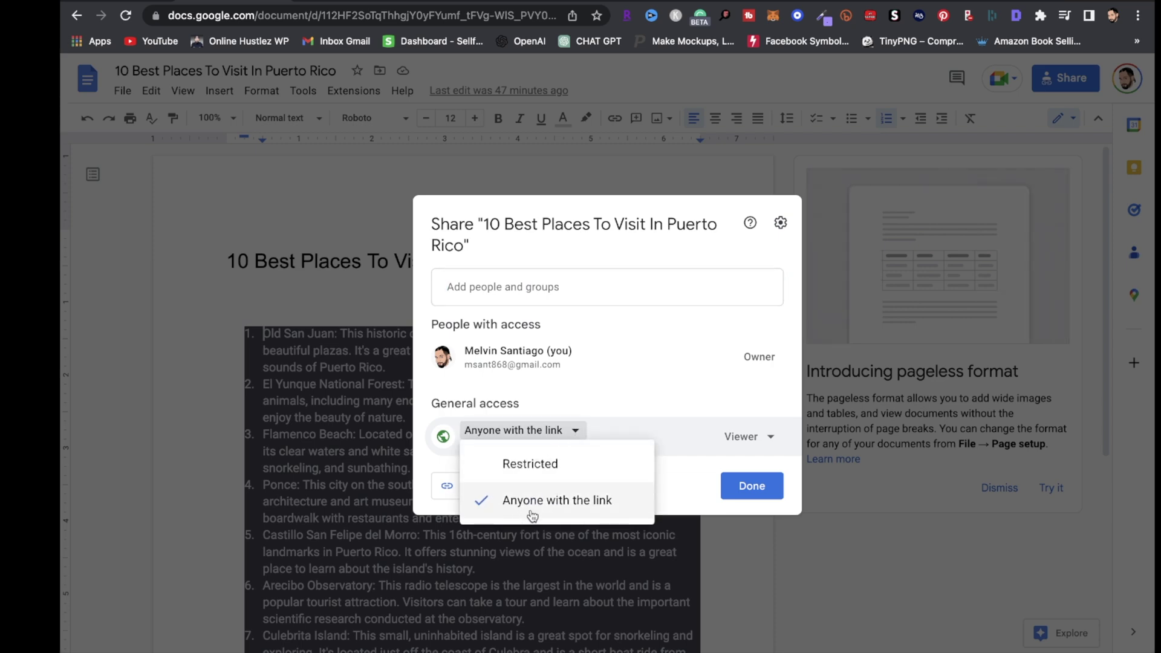
click(733, 496)
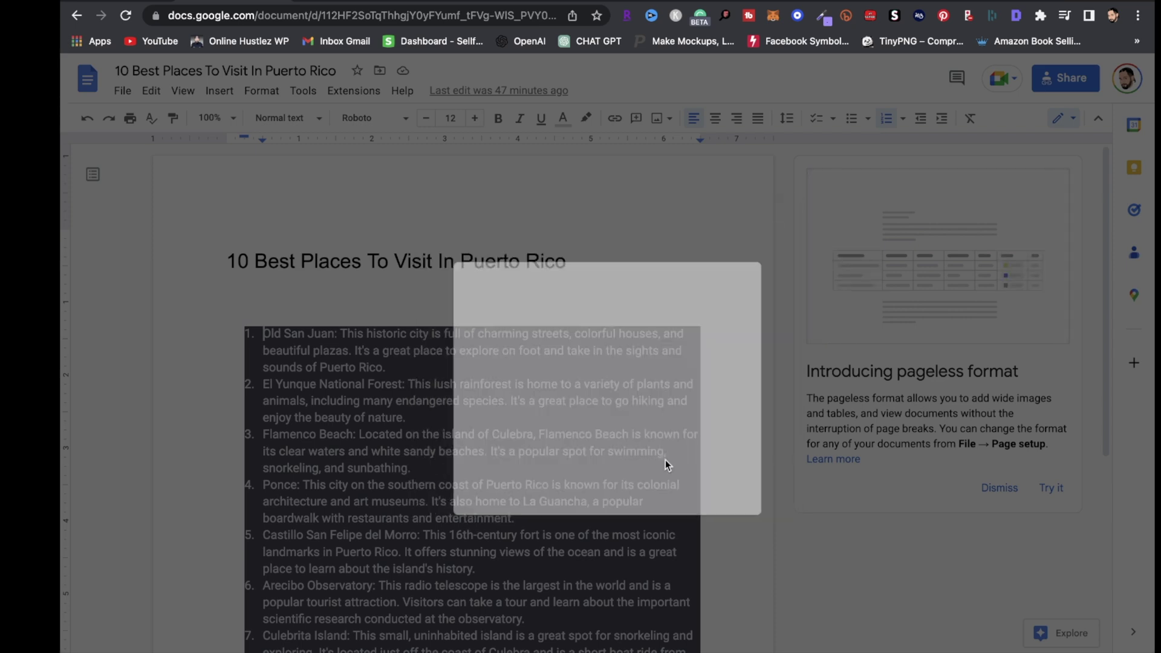
Reopen the document's sharing settings through File > Share
click(129, 99)
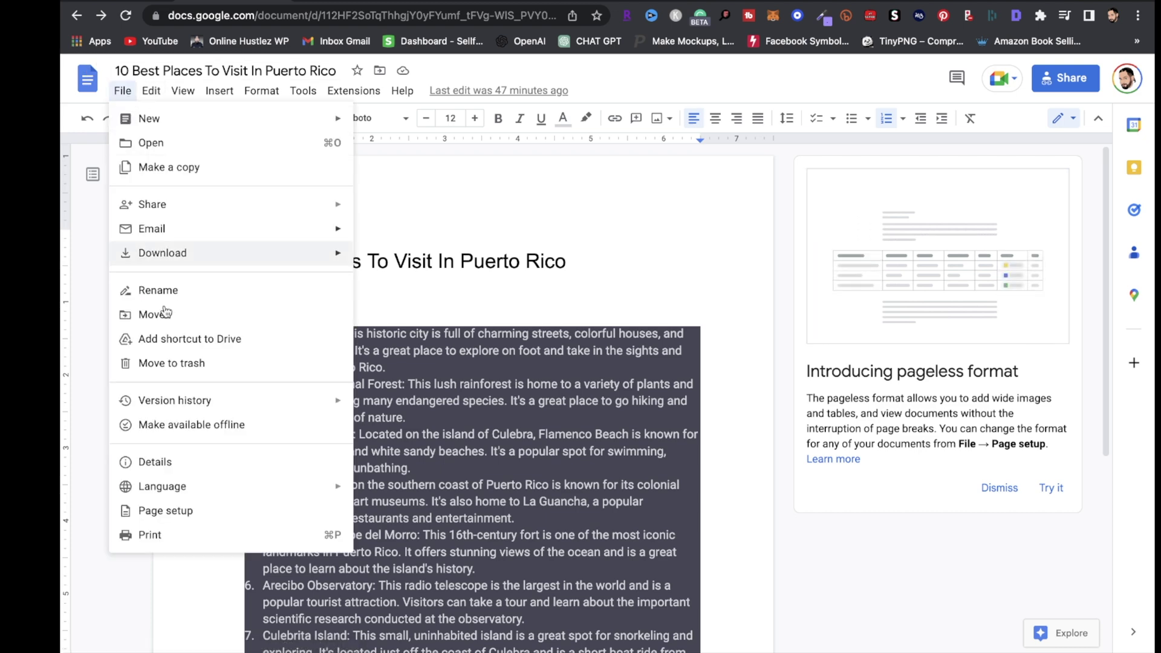
click(387, 205)
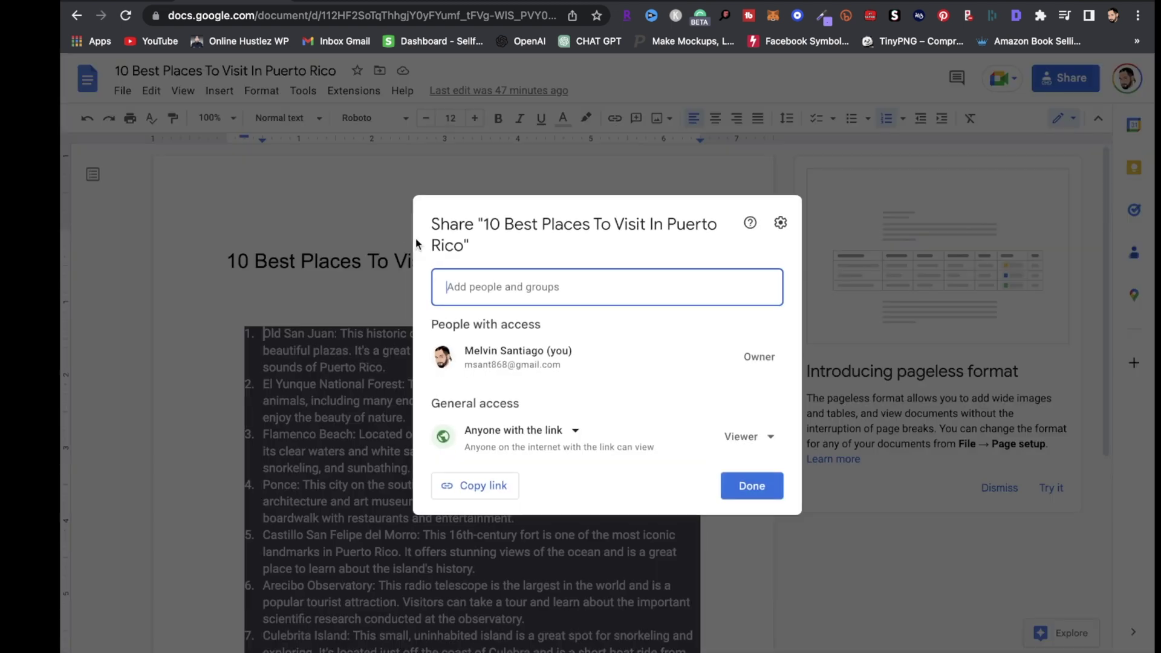
click(545, 2)
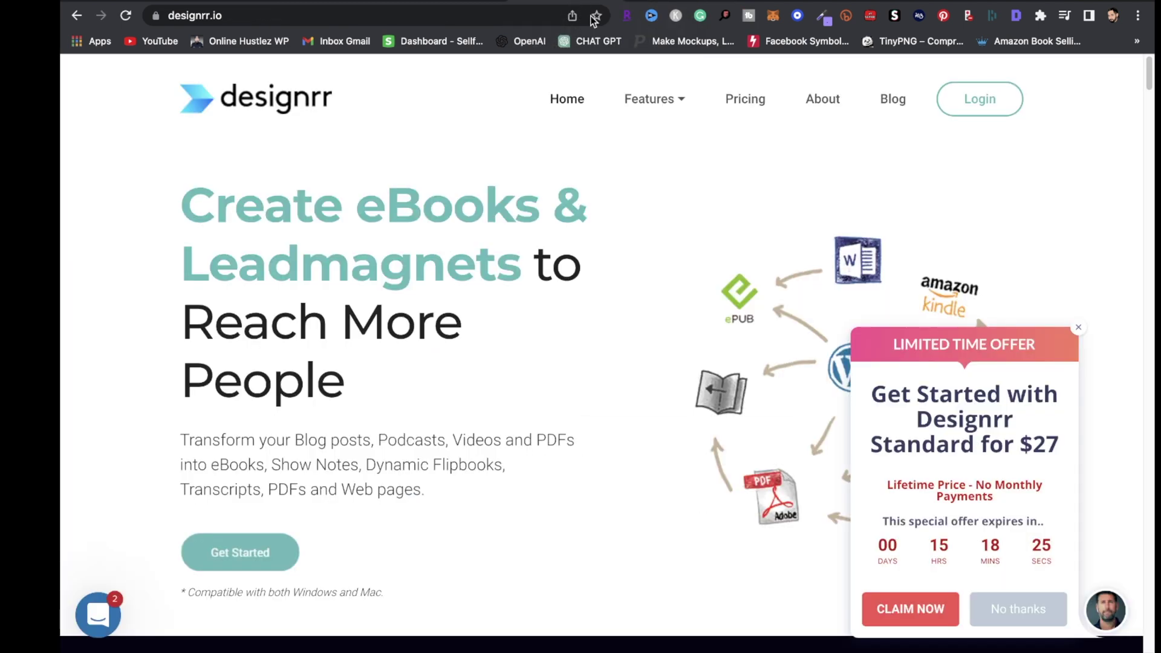
Log in to Designrr and pick the 'Import from Google DOC' option
click(972, 99)
click(568, 587)
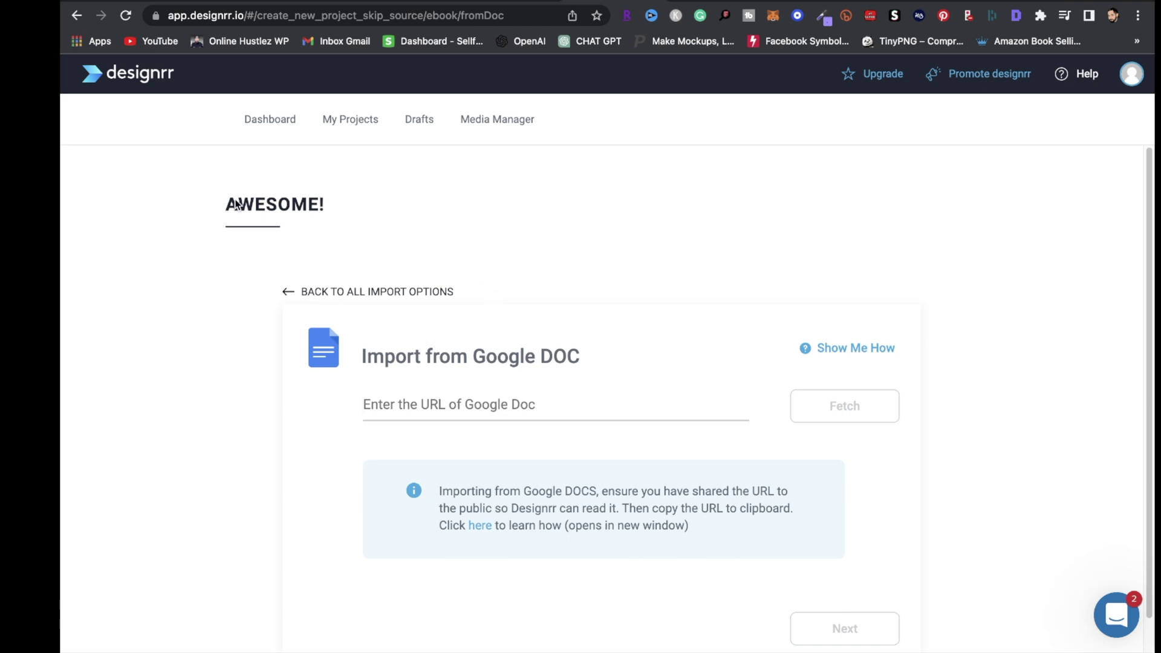
click(594, 3)
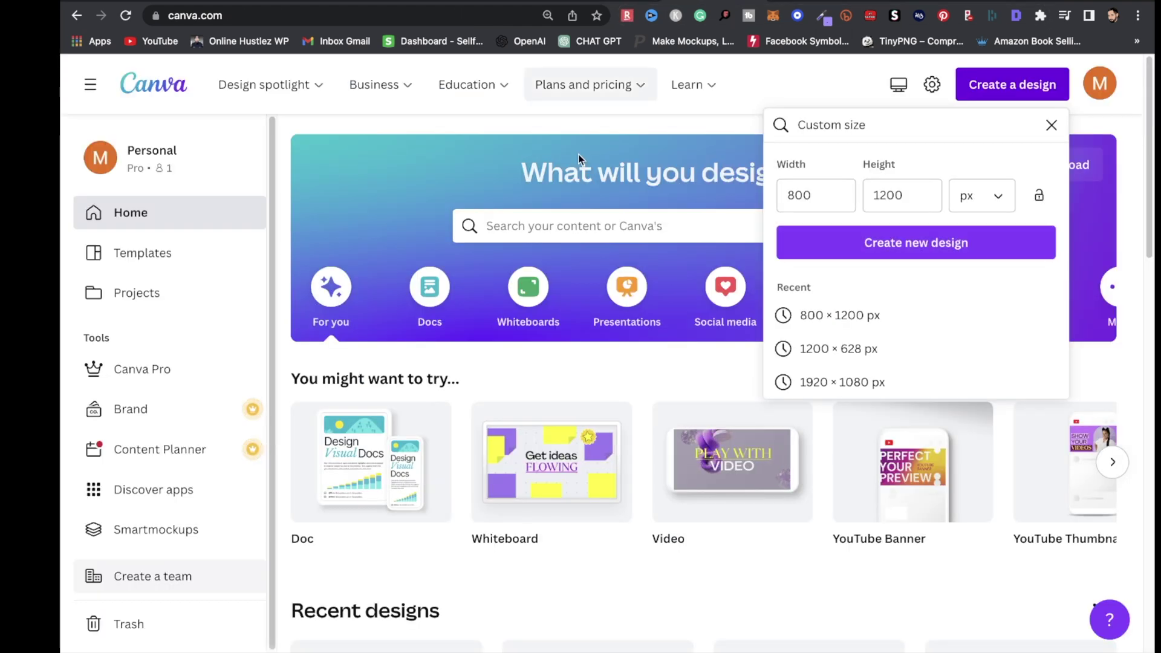
Leave Canva's 800 × 1200 px custom size panel for the Placeit mockup editor
click(732, 3)
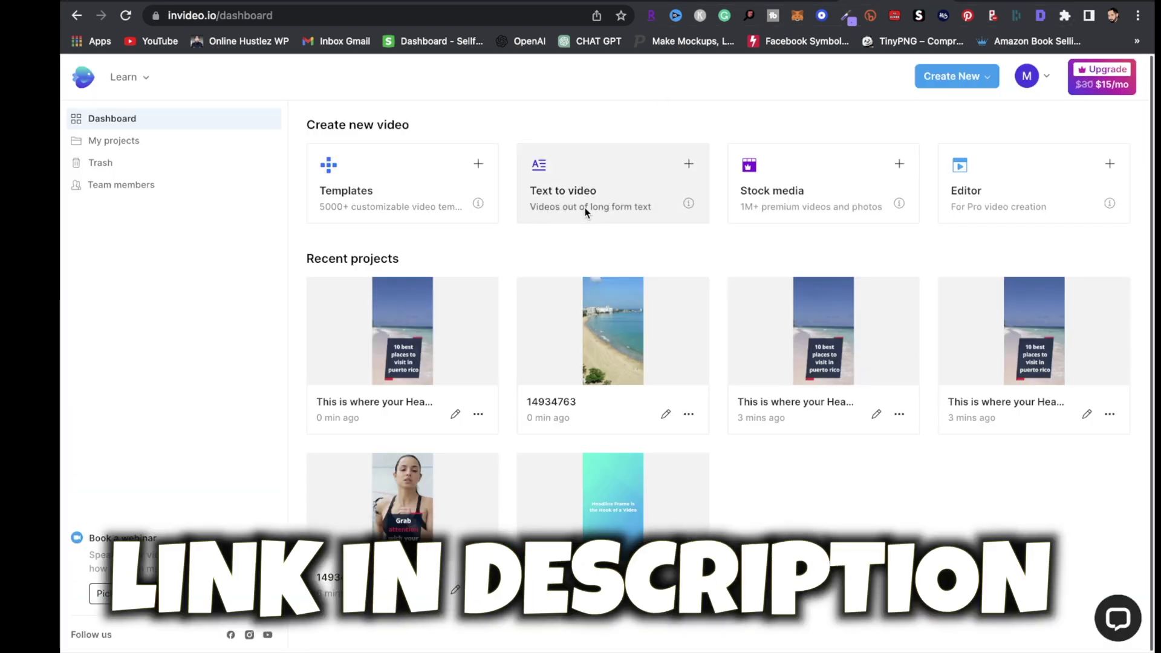
Start a Portrait (9:16) text-to-video project from the Fitness Promo template
click(585, 211)
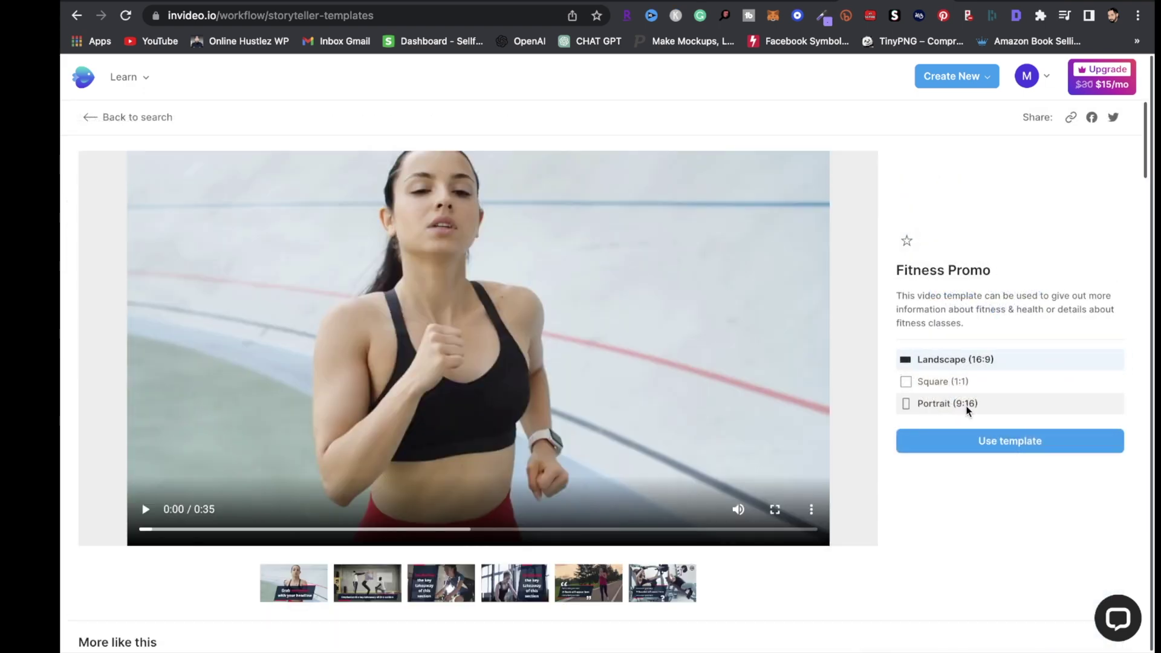
click(966, 406)
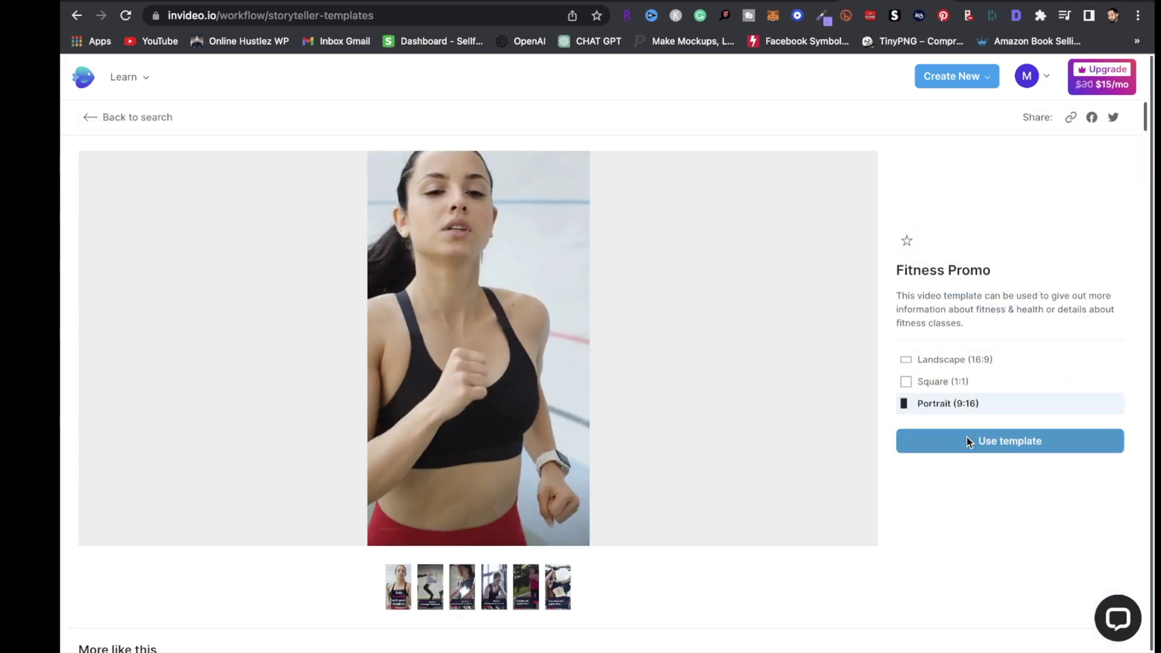
click(968, 436)
click(134, 168)
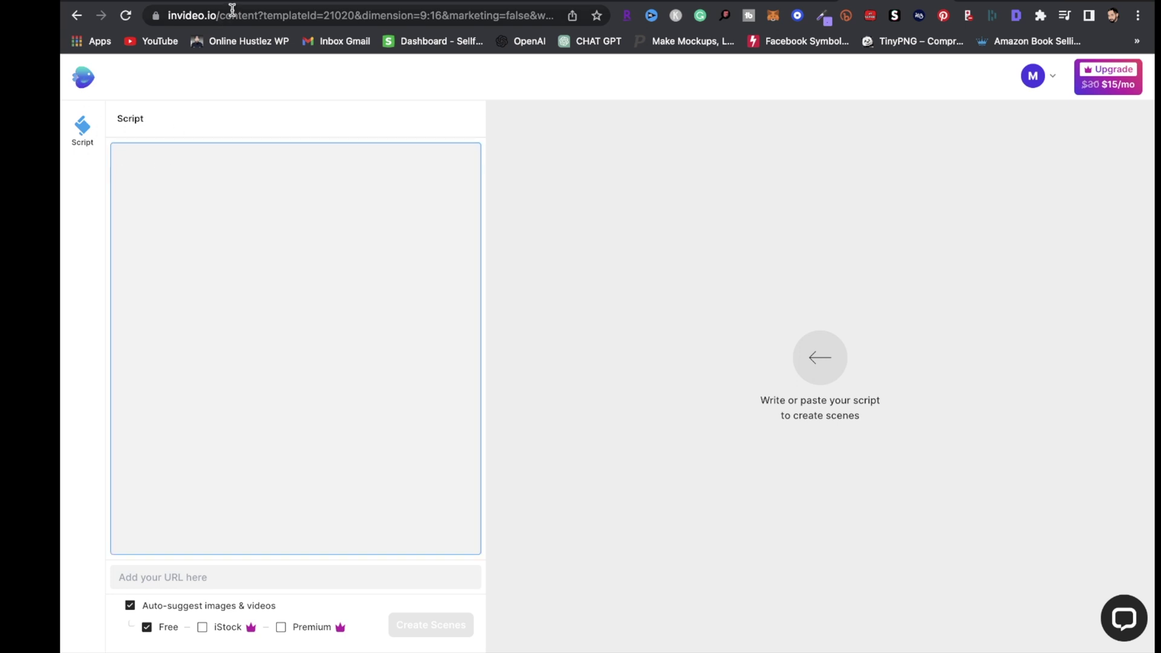
Paste the ChatGPT title into the script and change 10 to 5
key(ctrl+Tab)
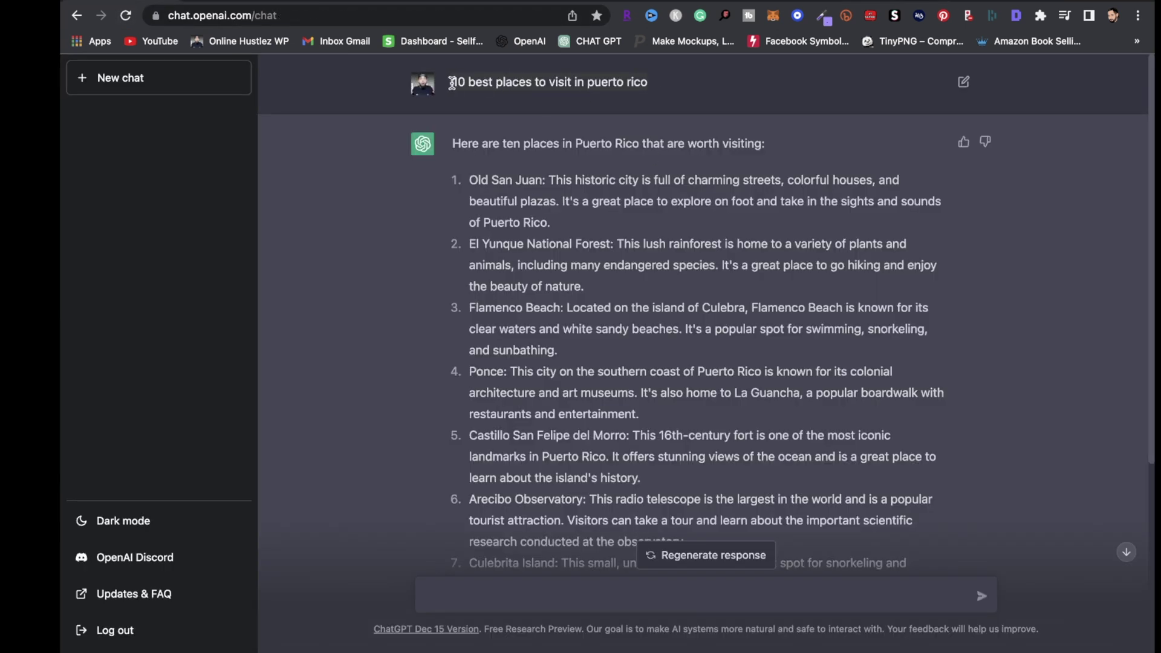
key(ctrl+shift+Tab)
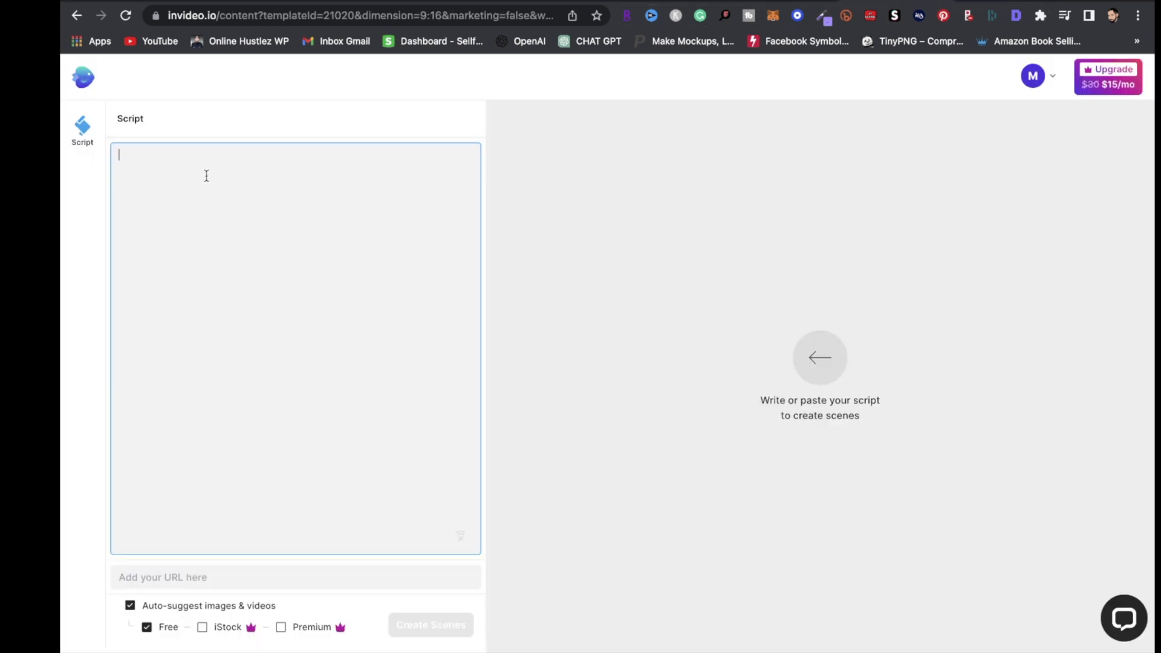
text(10 best places to visit in puerto rico)
key(Return)
key(Return)
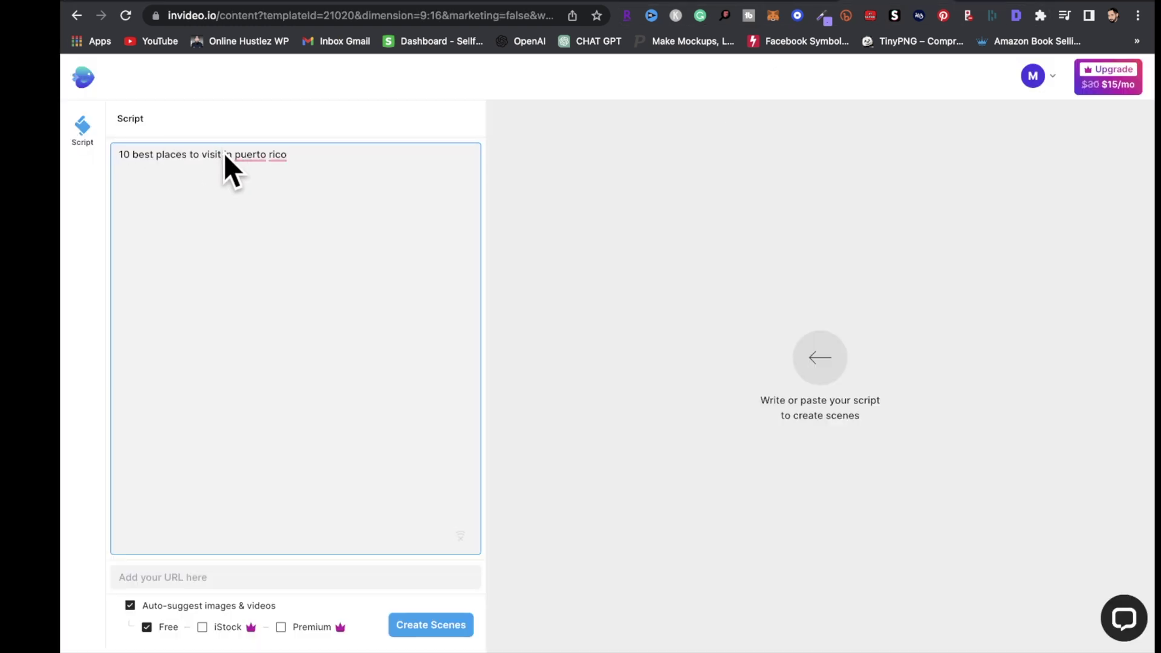
click(128, 155)
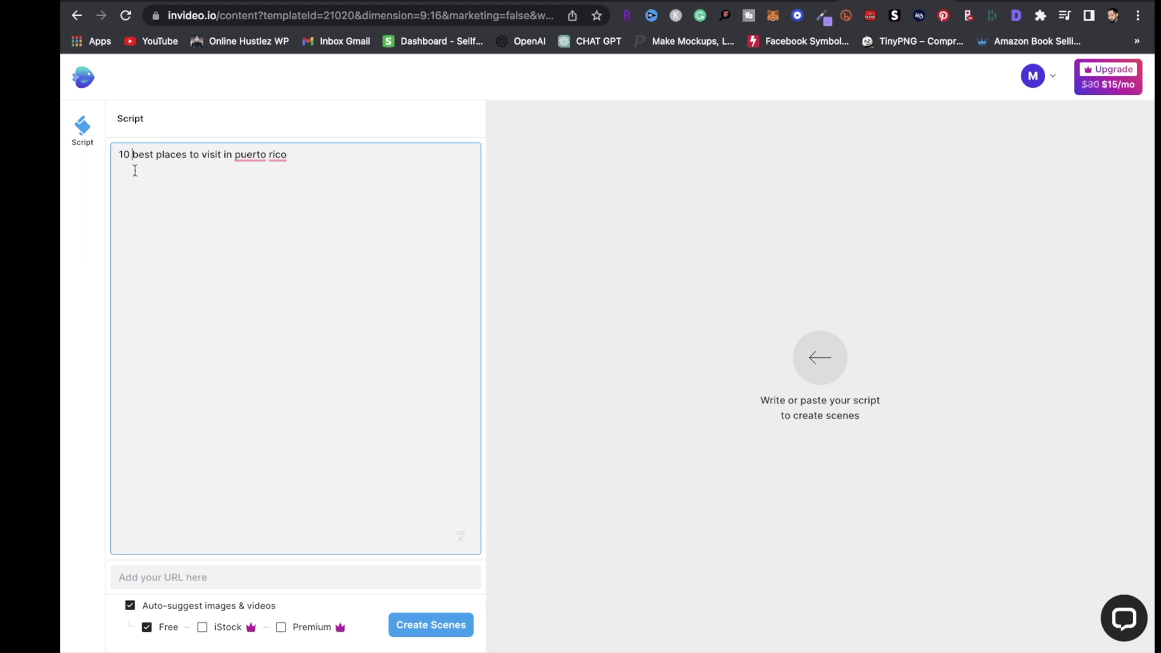
key(BackSpace)
key(BackSpace)
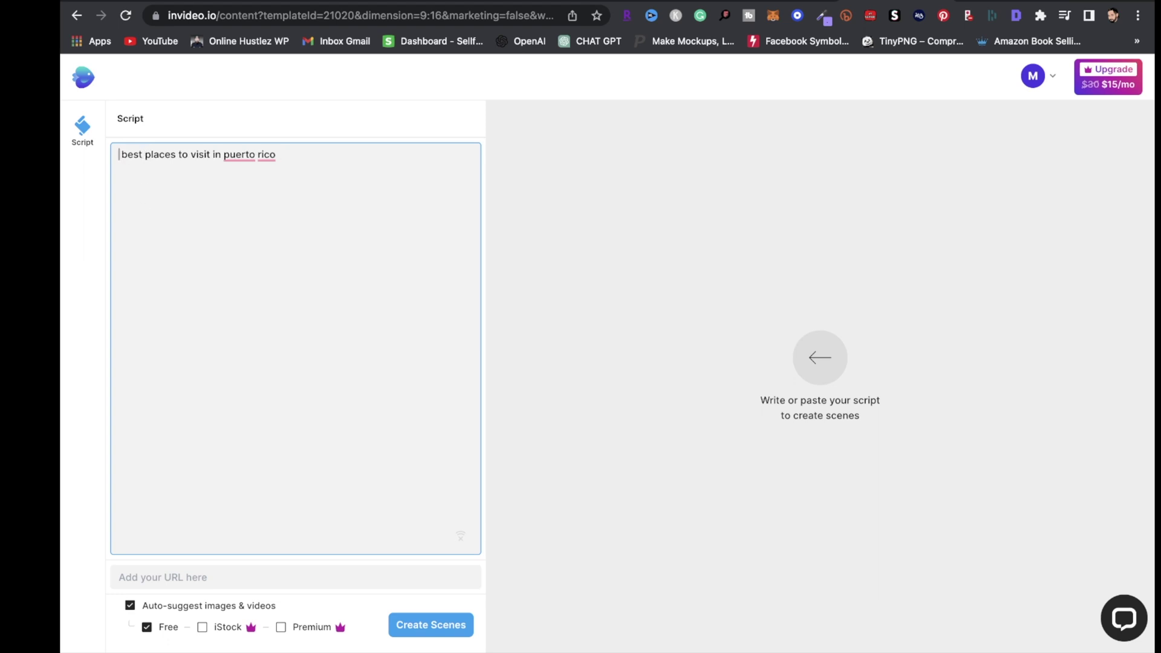
text(5)
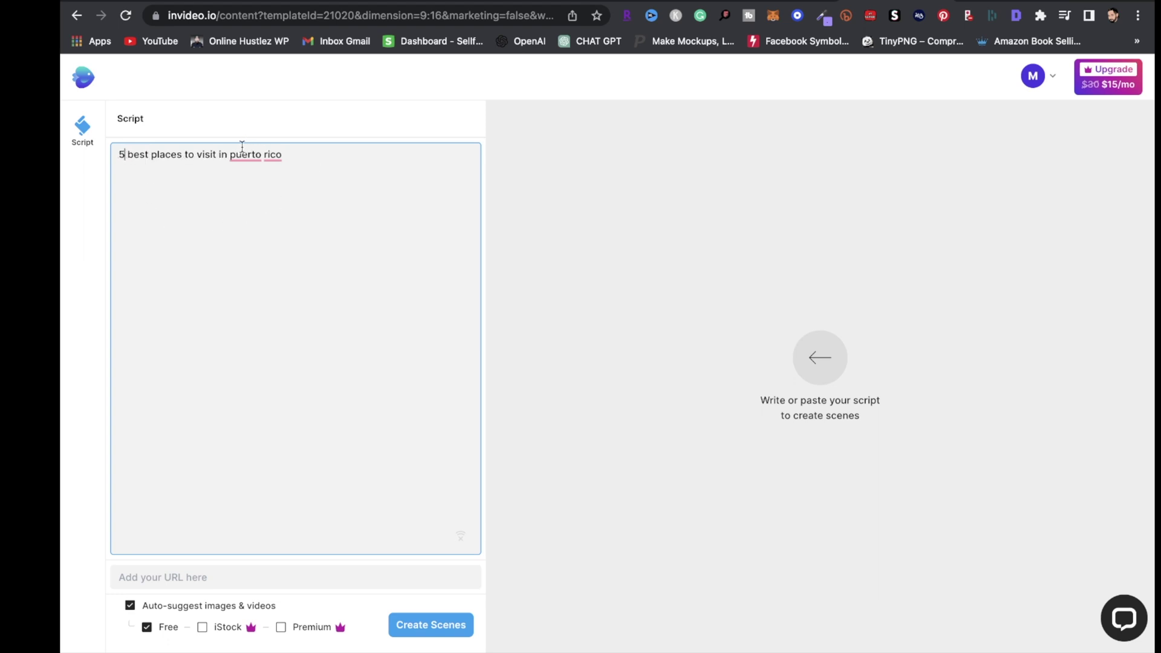
Capitalise 'Puerto' and 'Rico' in the title and start a new line below it
mouse_move(232, 160)
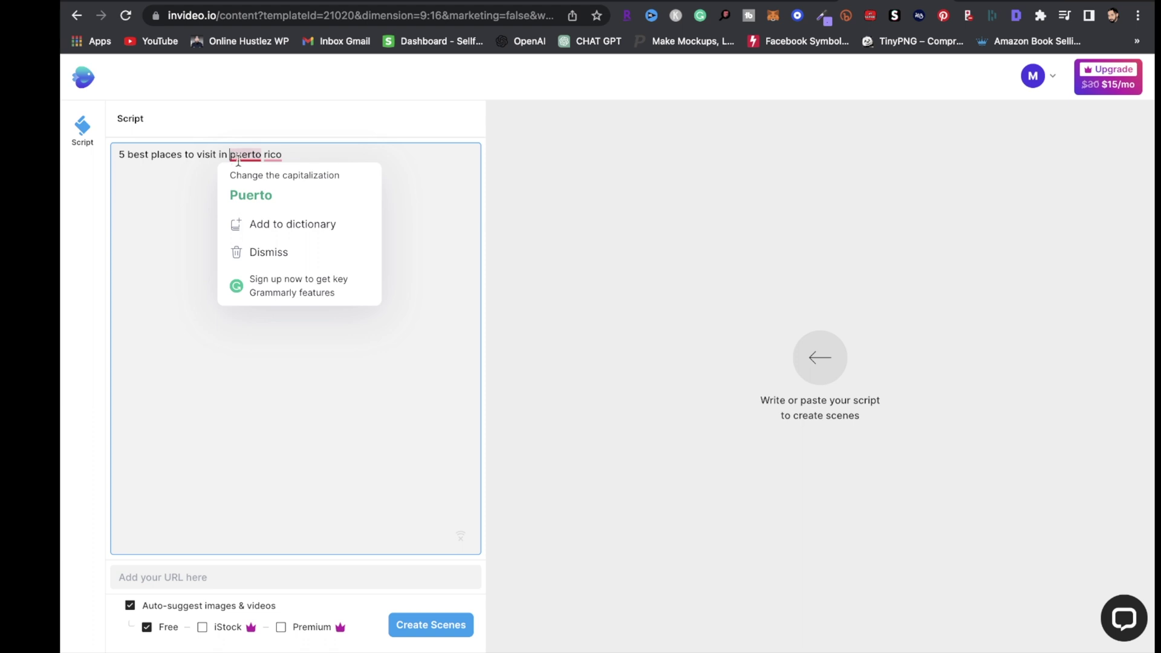
click(249, 189)
mouse_move(272, 160)
click(275, 192)
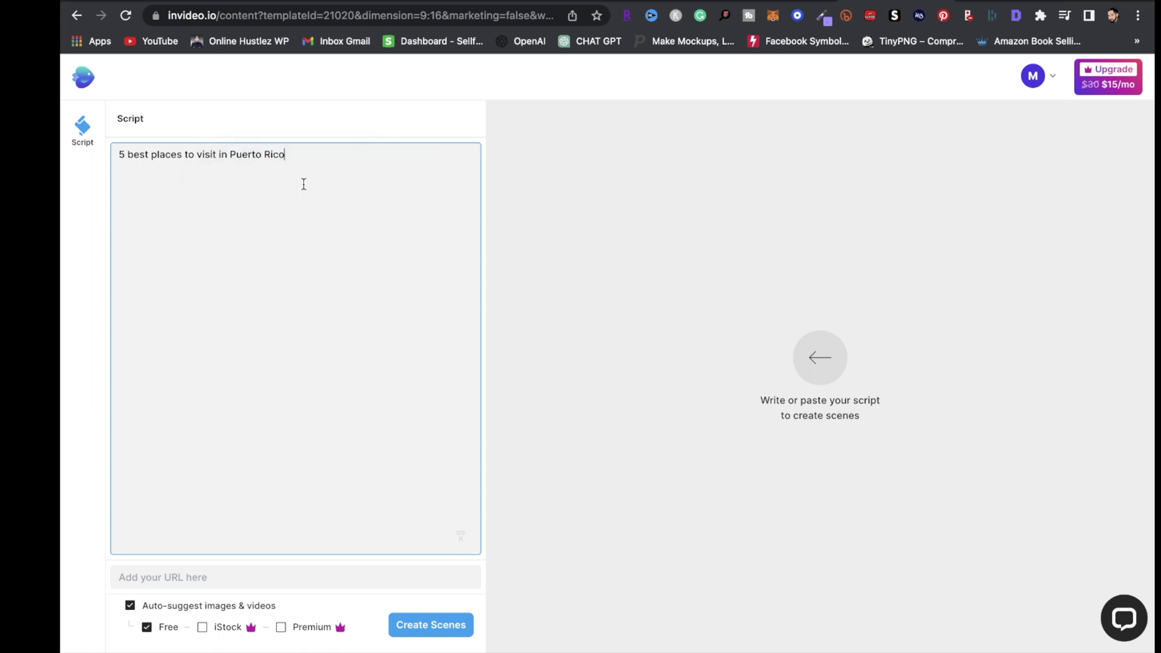
key(Return)
key(Return)
click(129, 2)
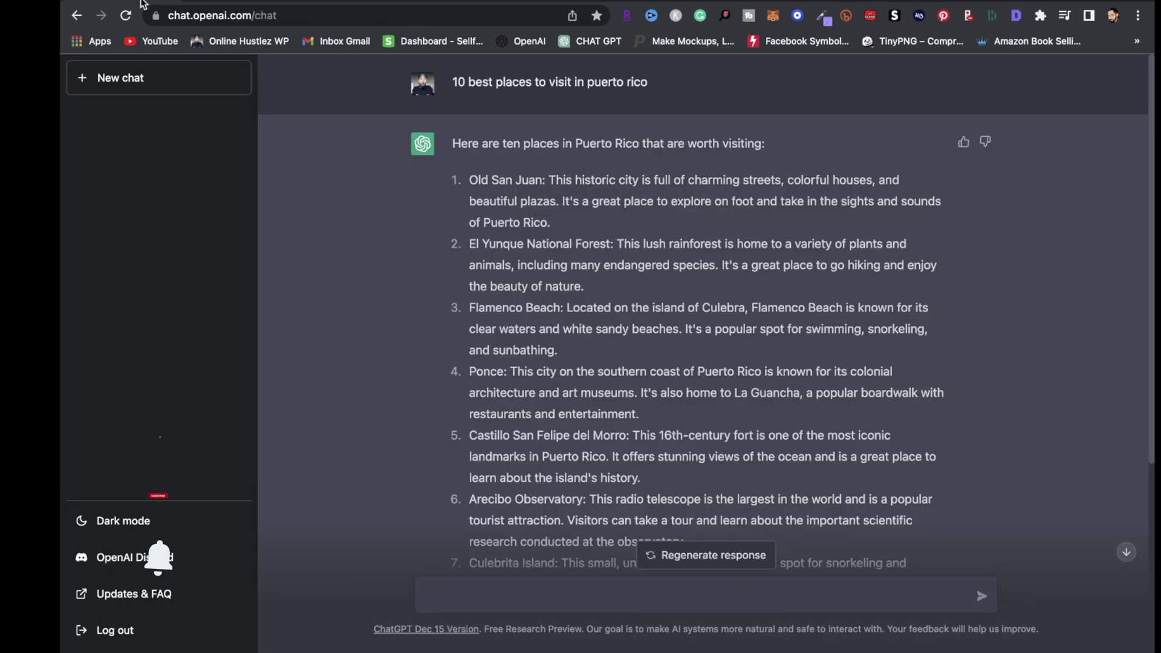
Copy the ChatGPT list of Puerto Rico places and paste it below the InVideo script title
scroll(717, 417, down, 3)
drag(718, 417, 656, 181)
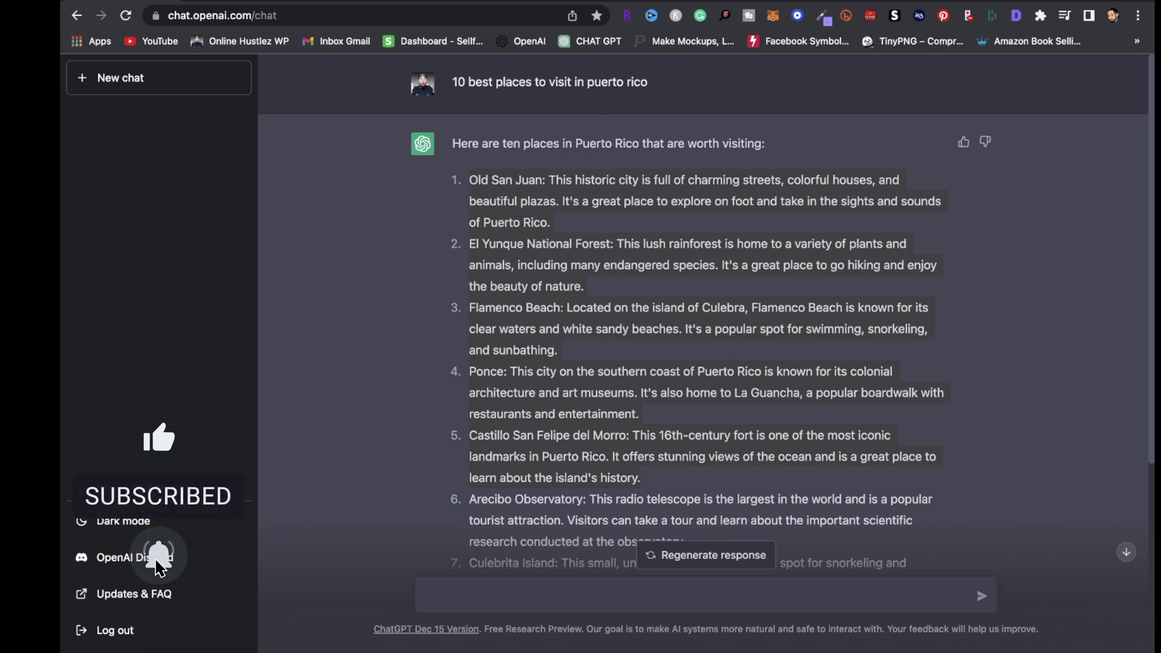
click(238, 2)
click(226, 182)
text(Old San Juan: This historic city is full of charming streets, colorful houses, and beautiful plazas. It's a great place to explore on foot and take in the sights and sounds of Puerto Rico.  El Yunque National Forest: This lush rainforest is home to a variety of plants and animals, including many endangered species. It's a great place to go hiking and enjoy the beauty of nature.  Flamenco Beach: Located on the island of Culebra, Flamenco Beach is known for its clear waters and white sandy beaches. It's a popular spot for swimming, snorkeling, and sunbathing.  Ponce: This city on the southern coast of Puerto Rico is known for its colonial architecture and art museums. It's also home to La Guancha, a popular boardwalk with restaurants and entertainment.  Castillo San Felipe del Morro: This 16th-century fort is one of the most iconic landmarks in Puerto Rico. It offers stunning views of the ocean and is a great place to learn about the island's history.)
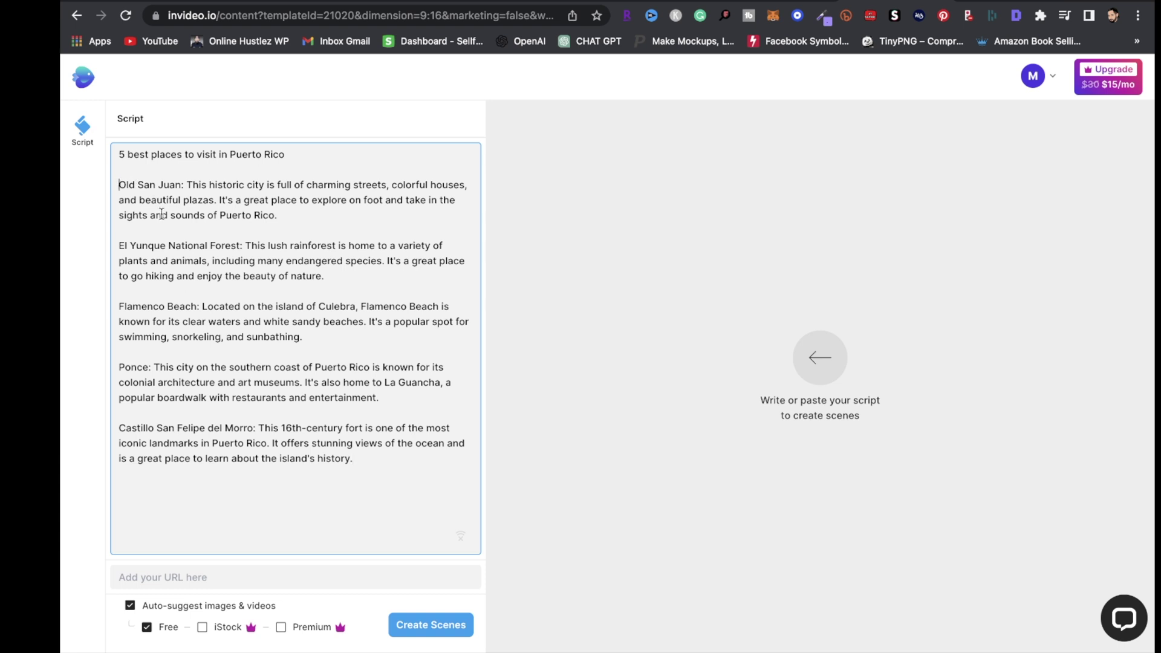
Number the Old San Juan entry '1.' in the script, correcting a mistyped '2.'
text(2.)
key(BackSpace)
key(BackSpace)
text(1.)
click(118, 246)
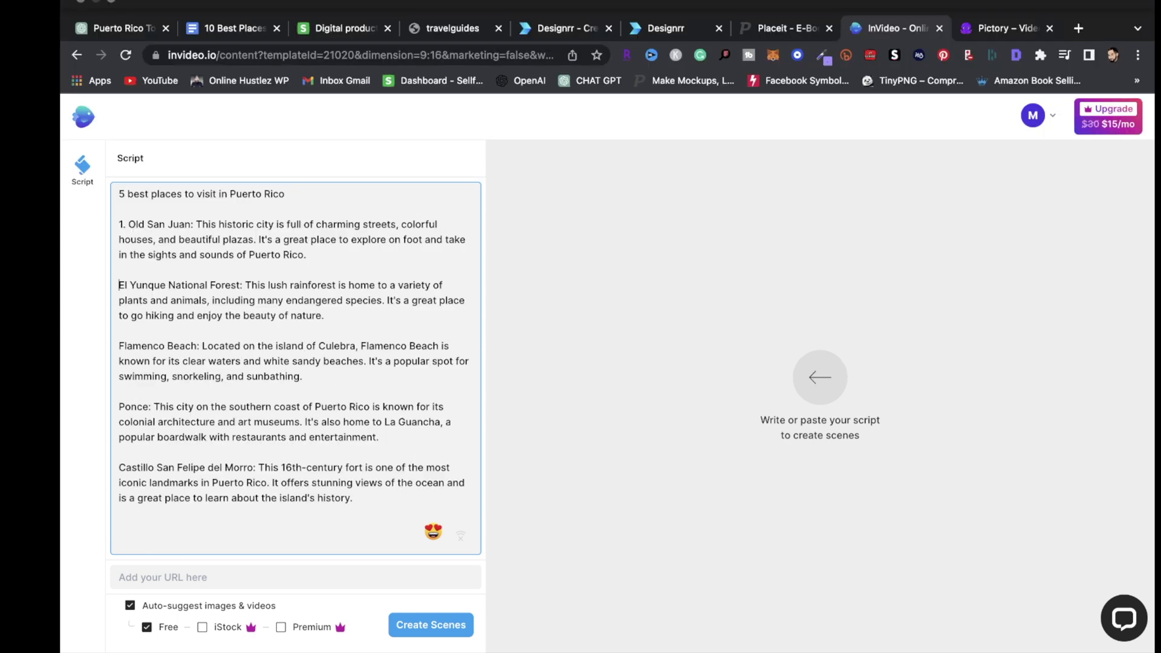
key(ctrl+Tab)
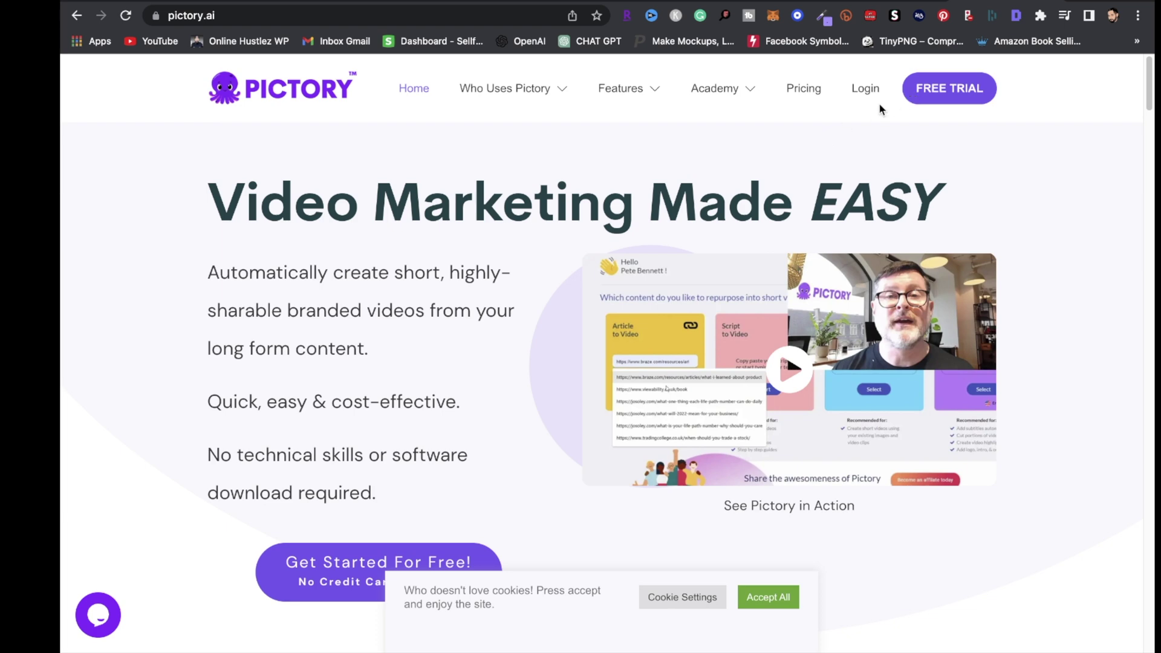
Log in to Pictory's textinput dashboard, then check the $10.00 Sellfy listing and return to ChatGPT
scroll(493, 453, down, 7)
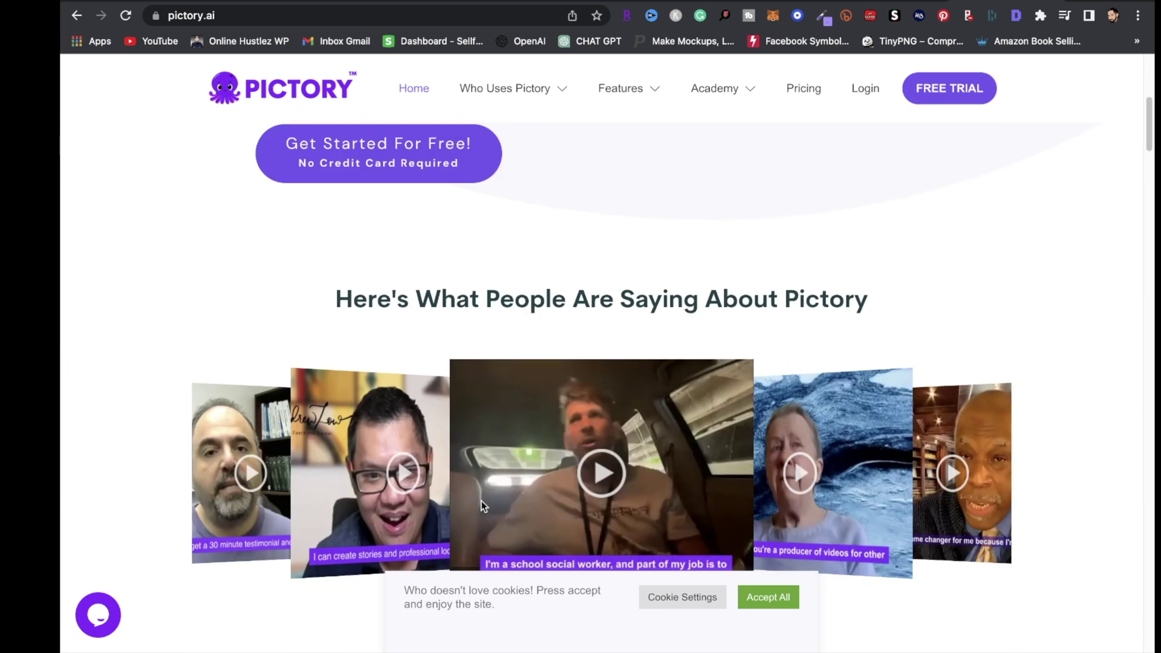
scroll(482, 505, up, 4)
click(849, 99)
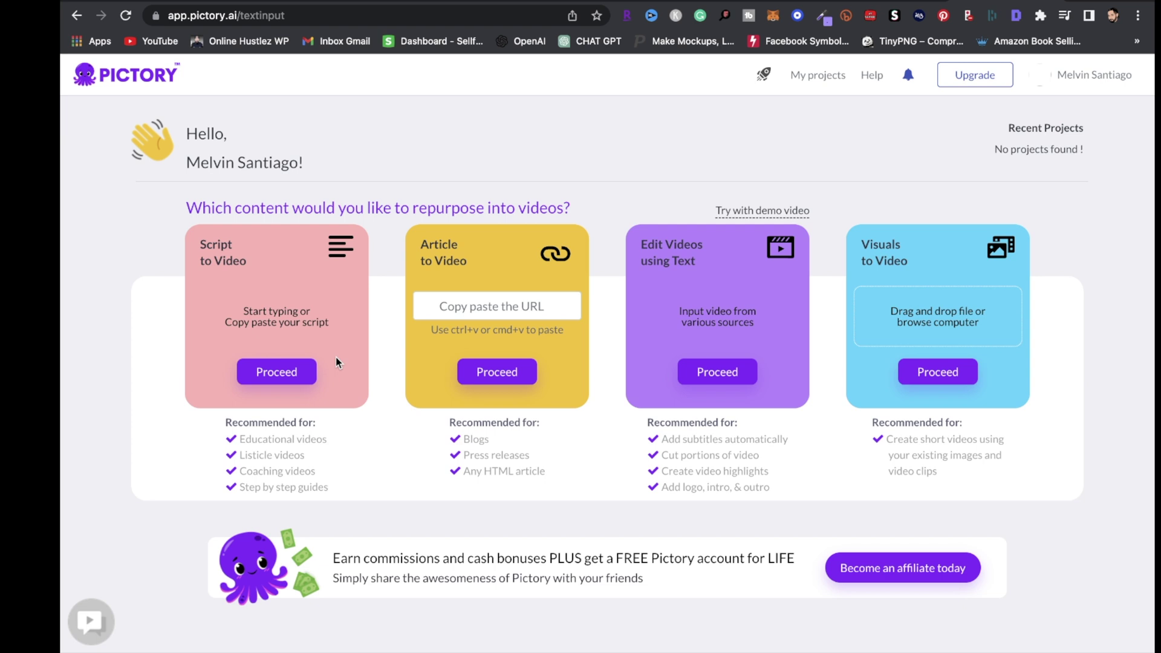
click(439, 2)
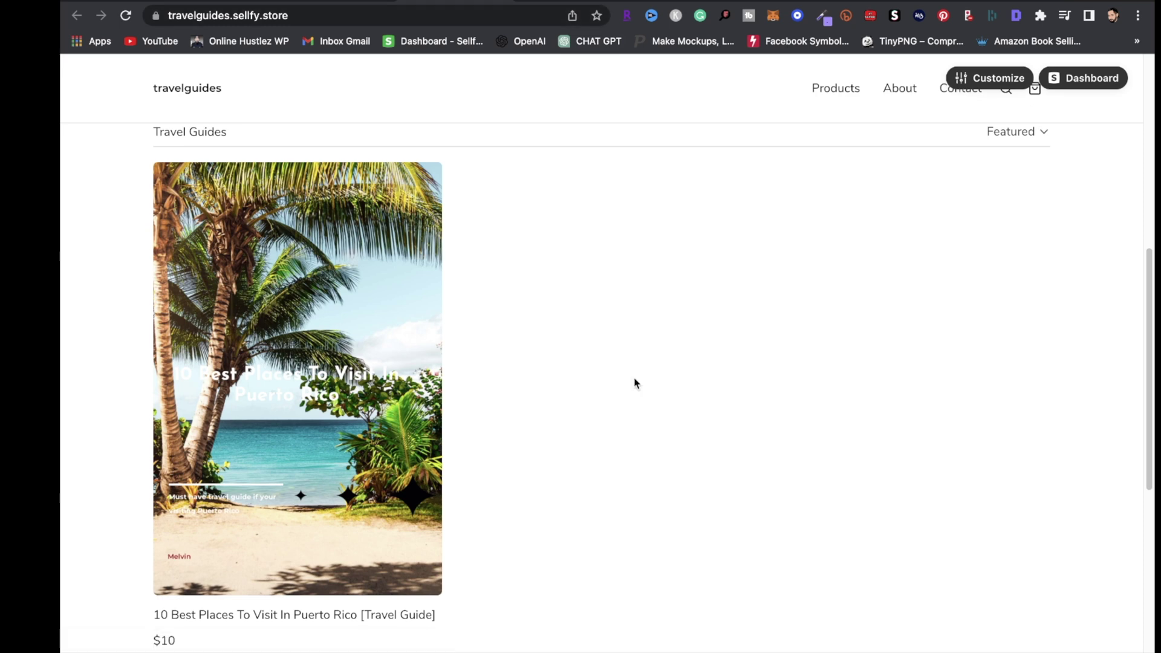
click(102, 1)
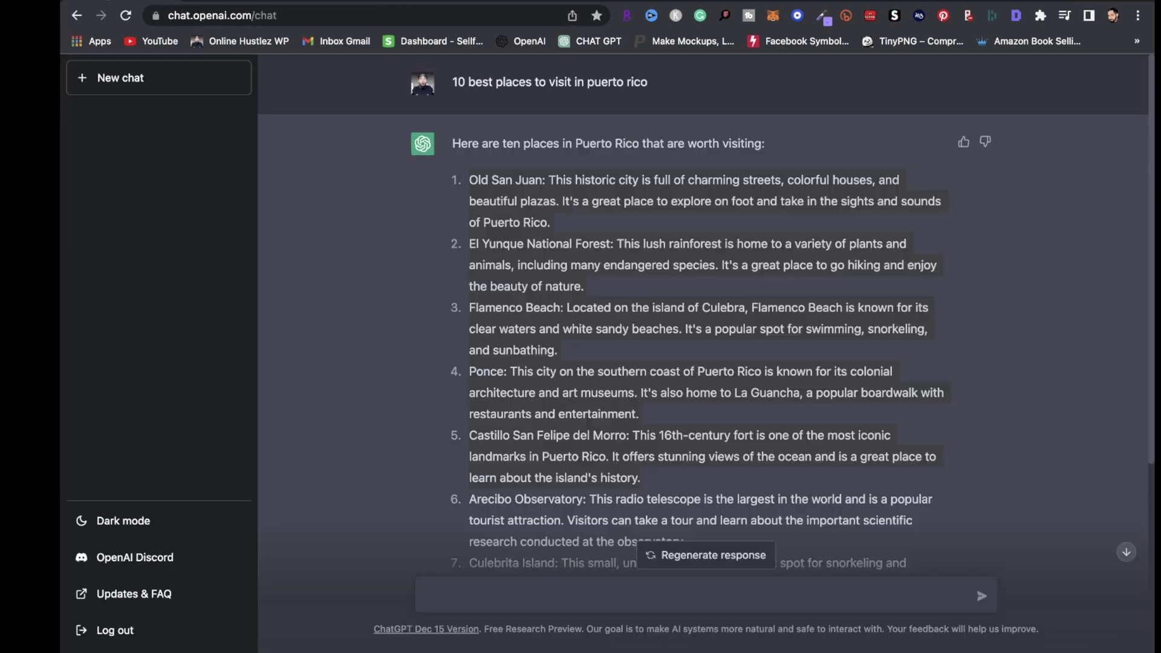